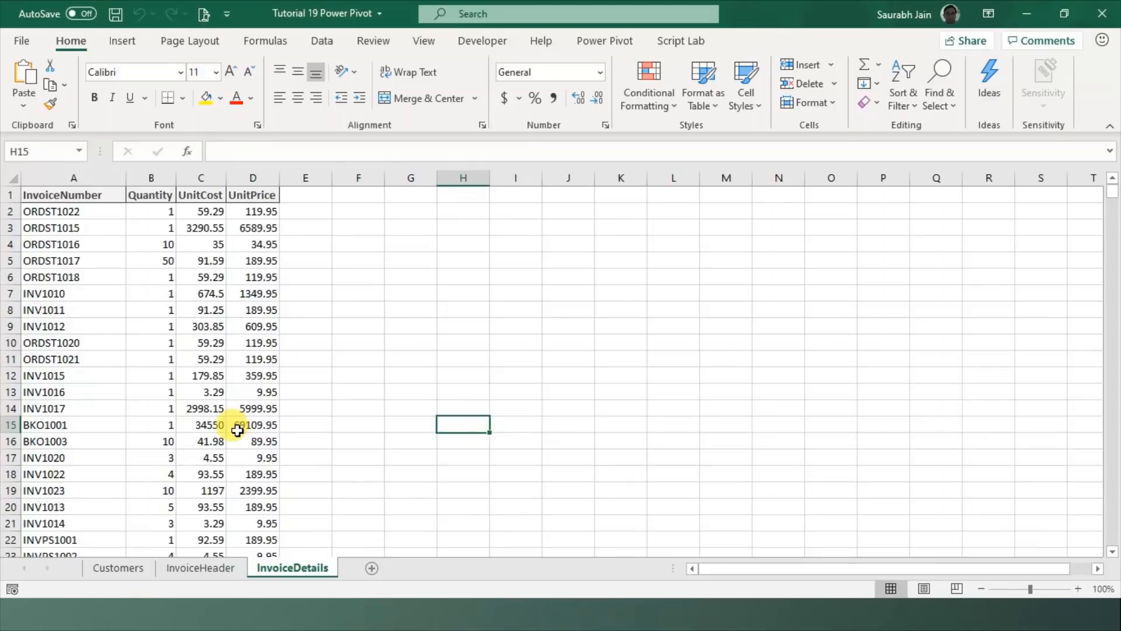
Examine the Customers sheet's columns, including customer name, discount amount, address and state.
click(245, 426)
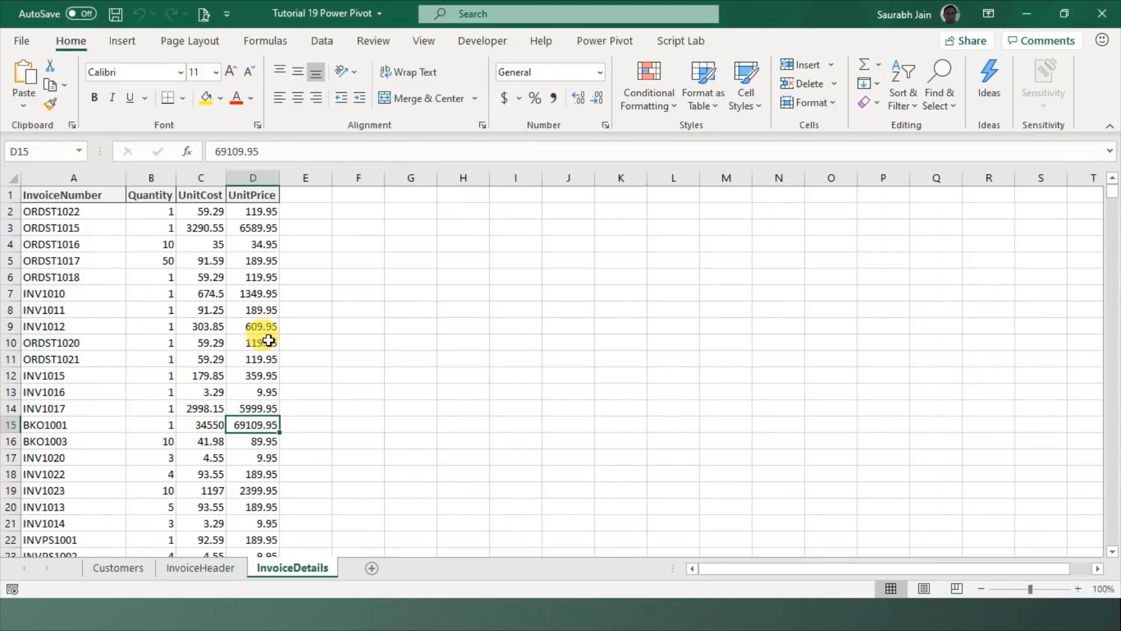
click(124, 574)
click(188, 386)
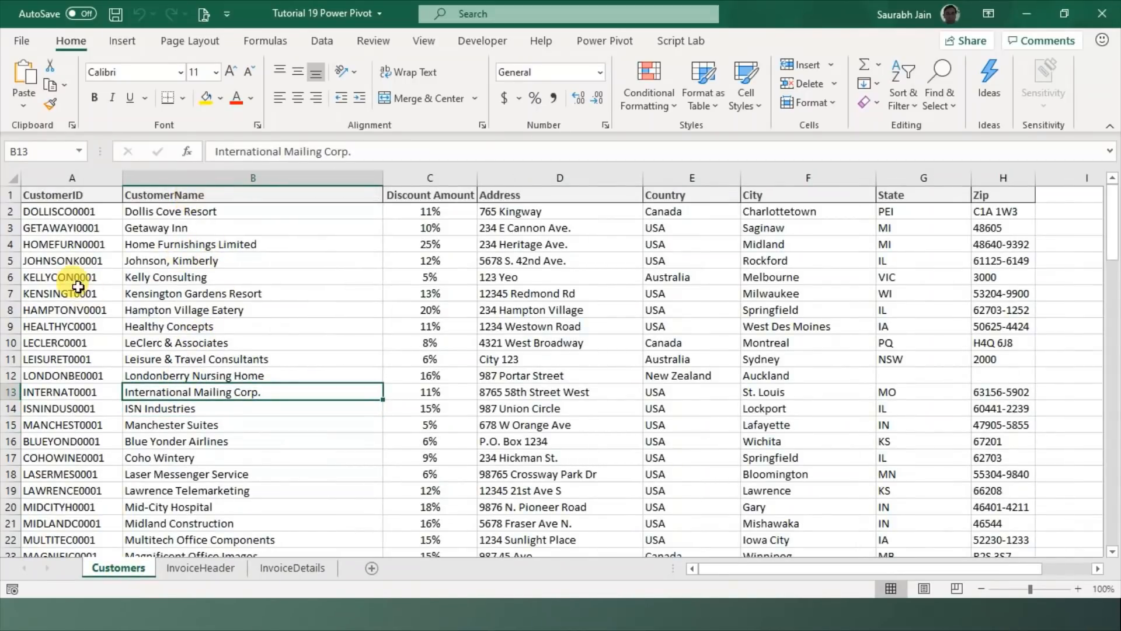
click(204, 199)
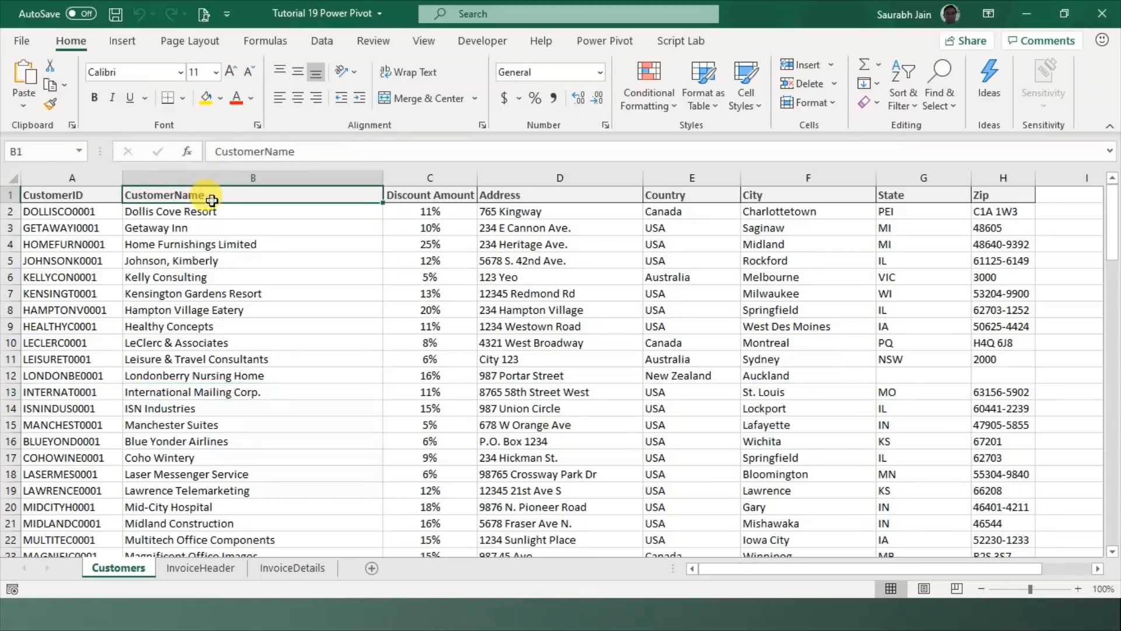
click(449, 200)
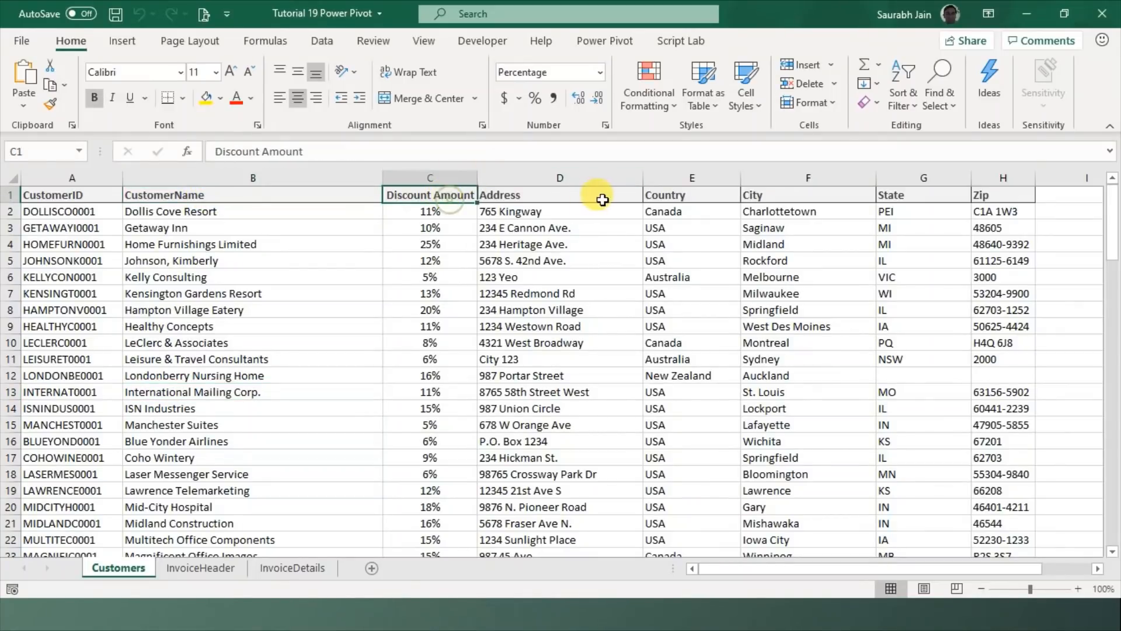
click(601, 196)
click(890, 228)
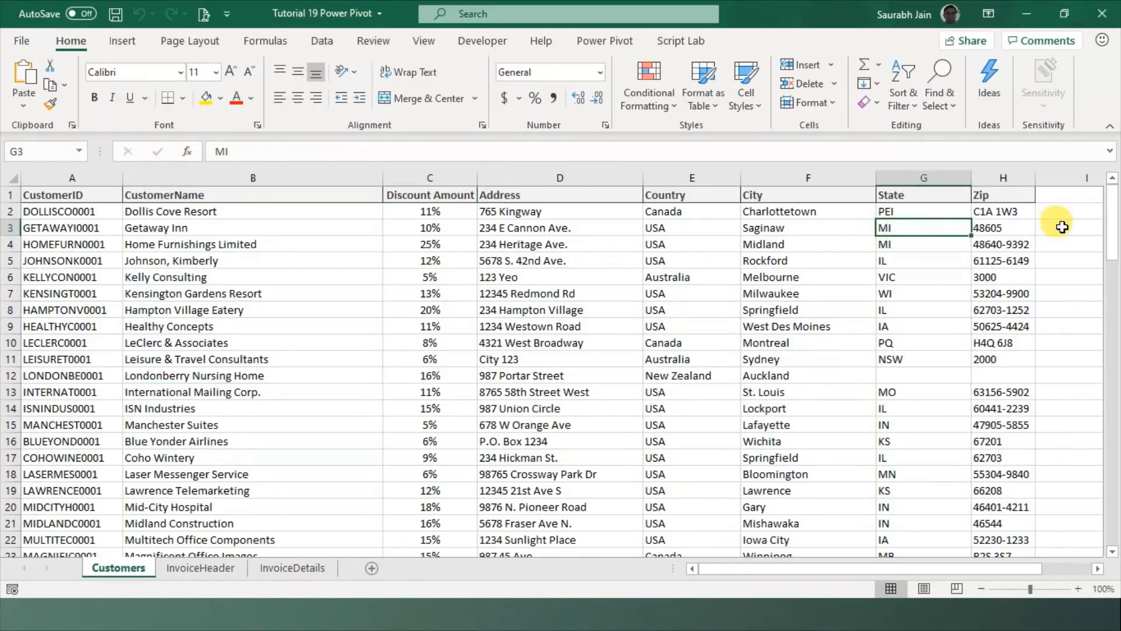
click(897, 342)
click(498, 390)
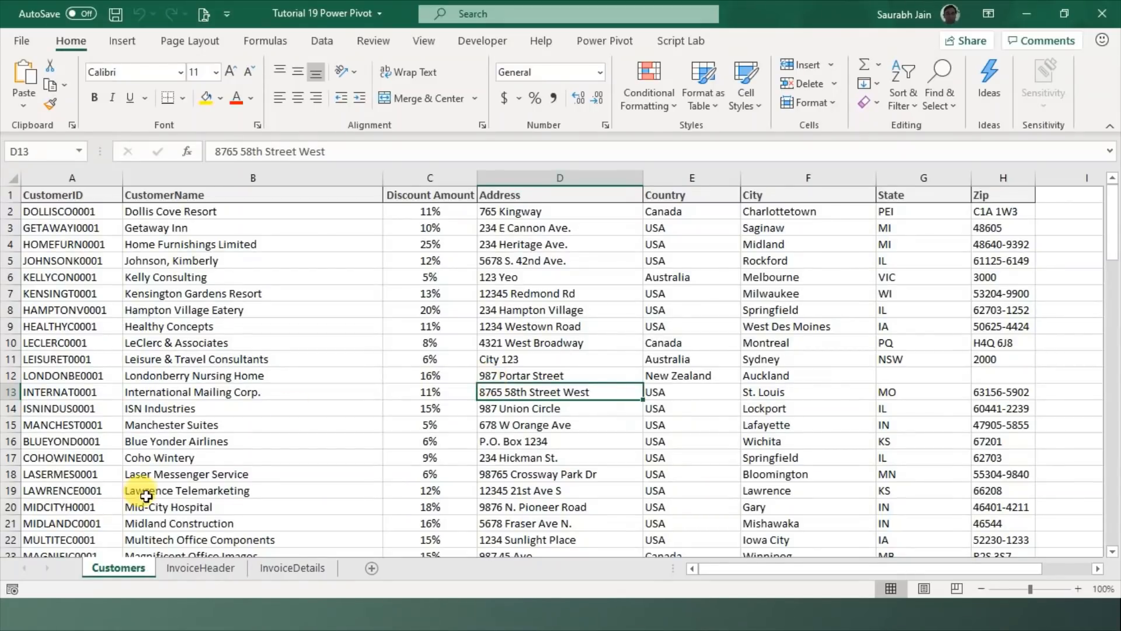
Examine the InvoiceDate, InvoiceNumber and CustomerID columns on the InvoiceHeader sheet.
click(195, 569)
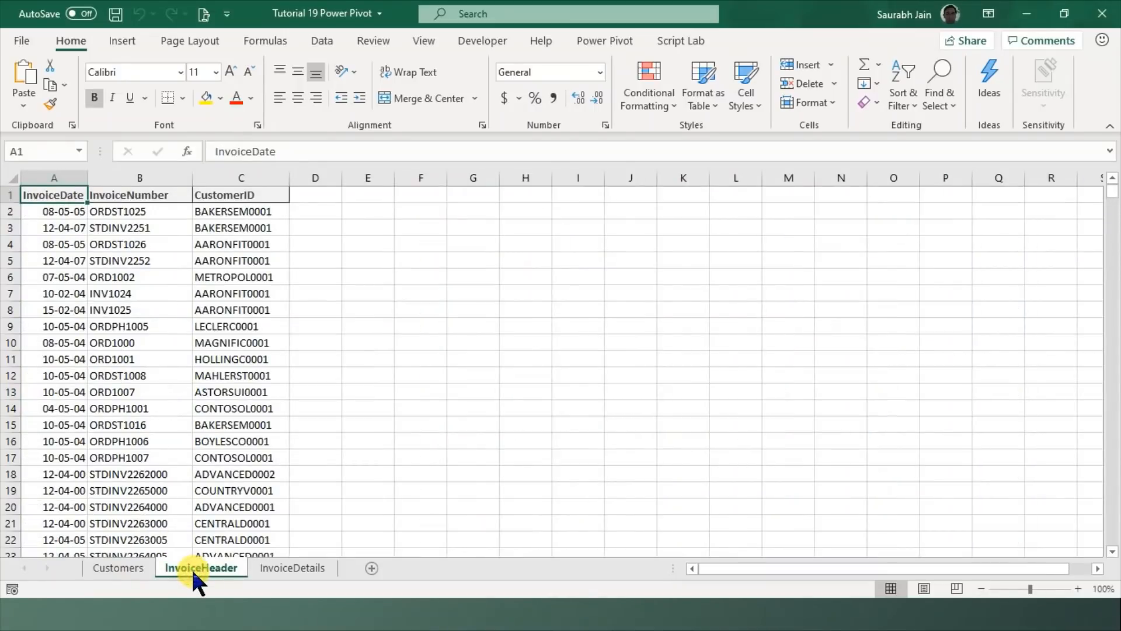
click(75, 243)
click(64, 212)
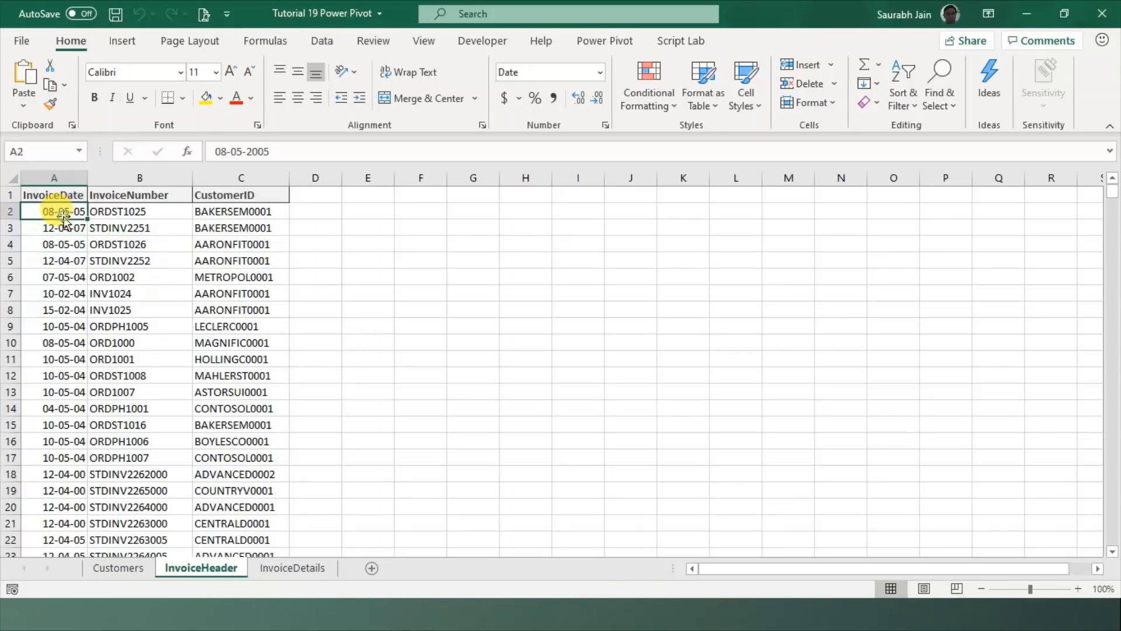
click(135, 211)
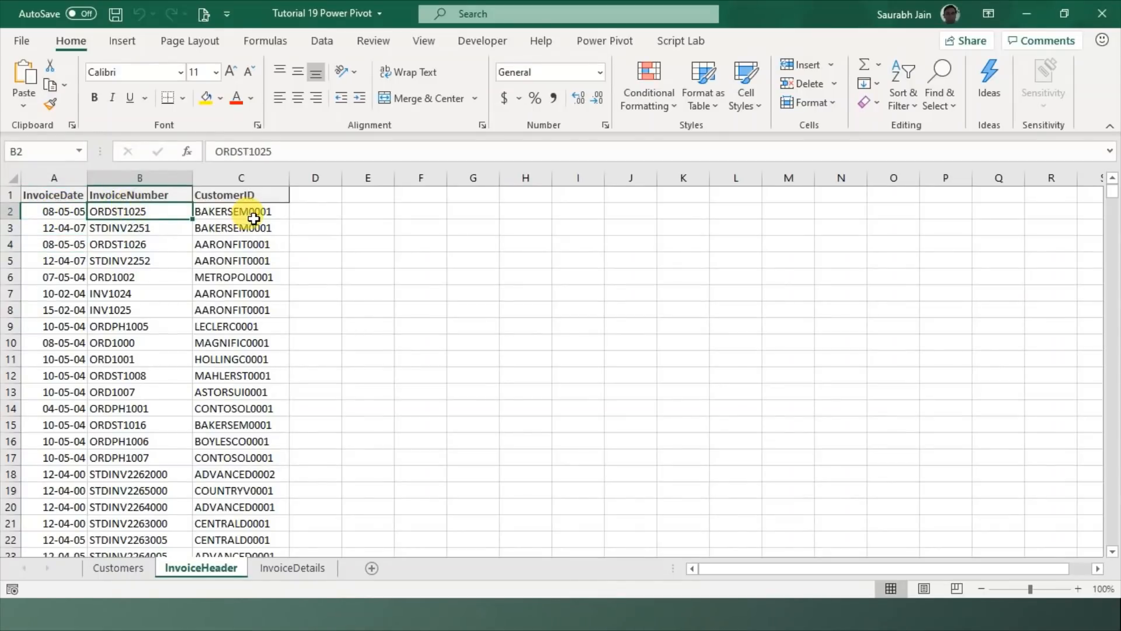
click(254, 217)
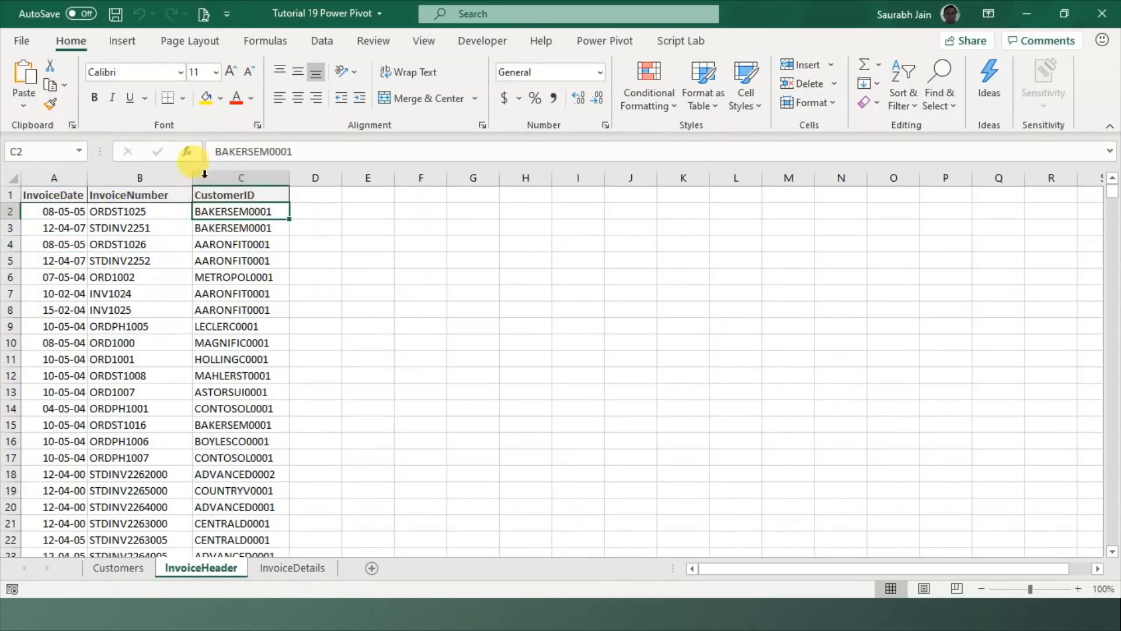
click(169, 175)
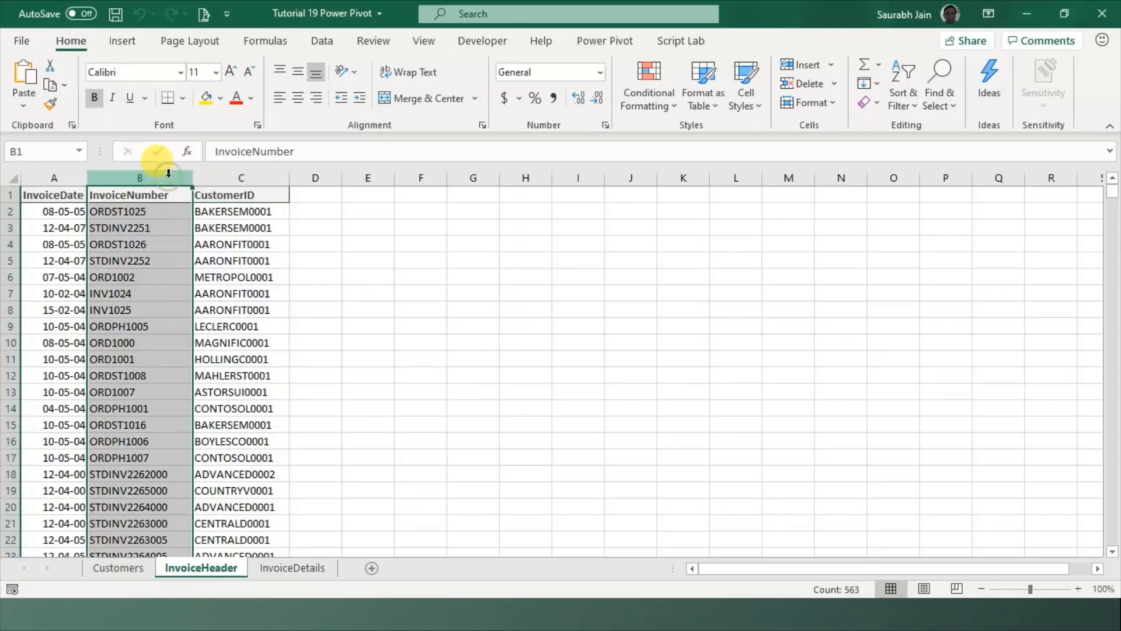
click(155, 250)
click(155, 292)
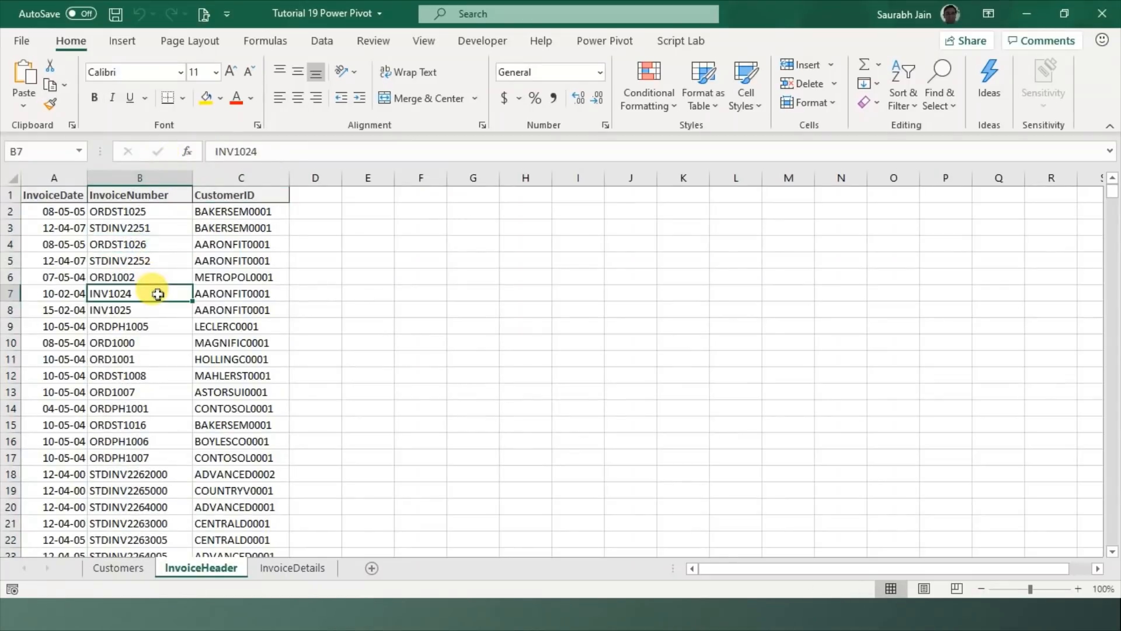
click(154, 230)
click(235, 243)
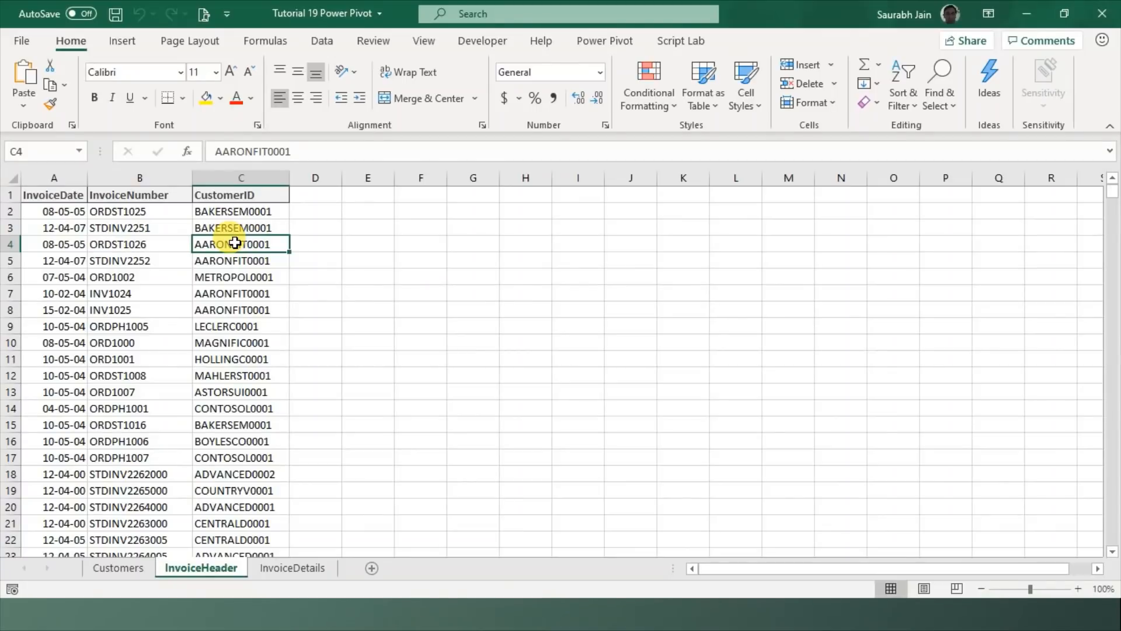
Examine the InvoiceNumber, Quantity, UnitCost and UnitPrice columns on the InvoiceDetails sheet.
click(268, 573)
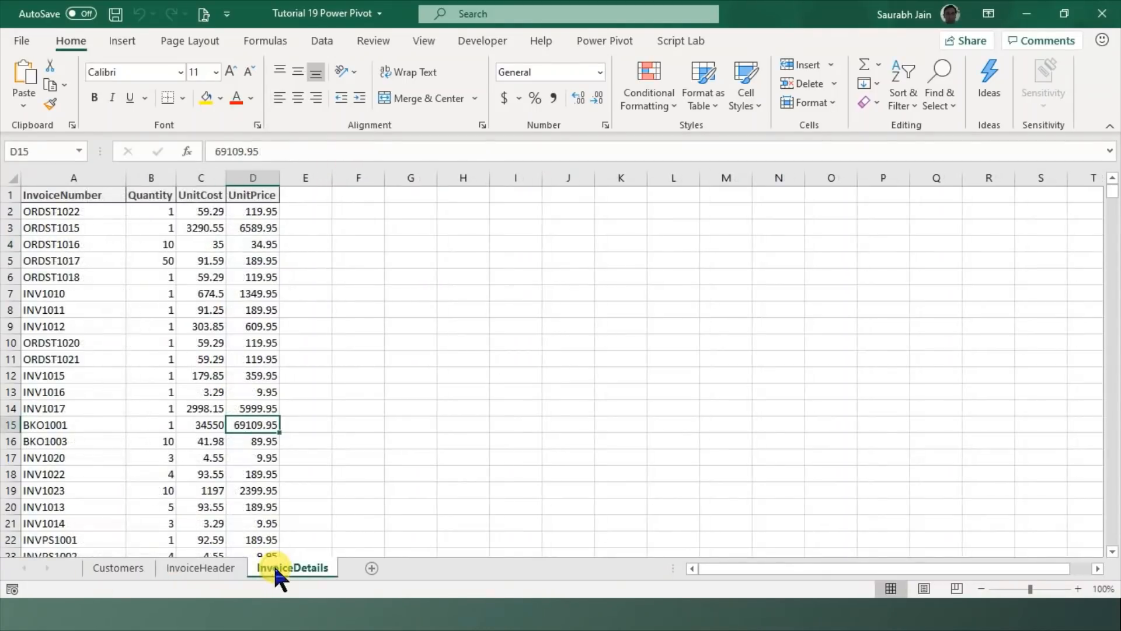
click(364, 447)
click(48, 218)
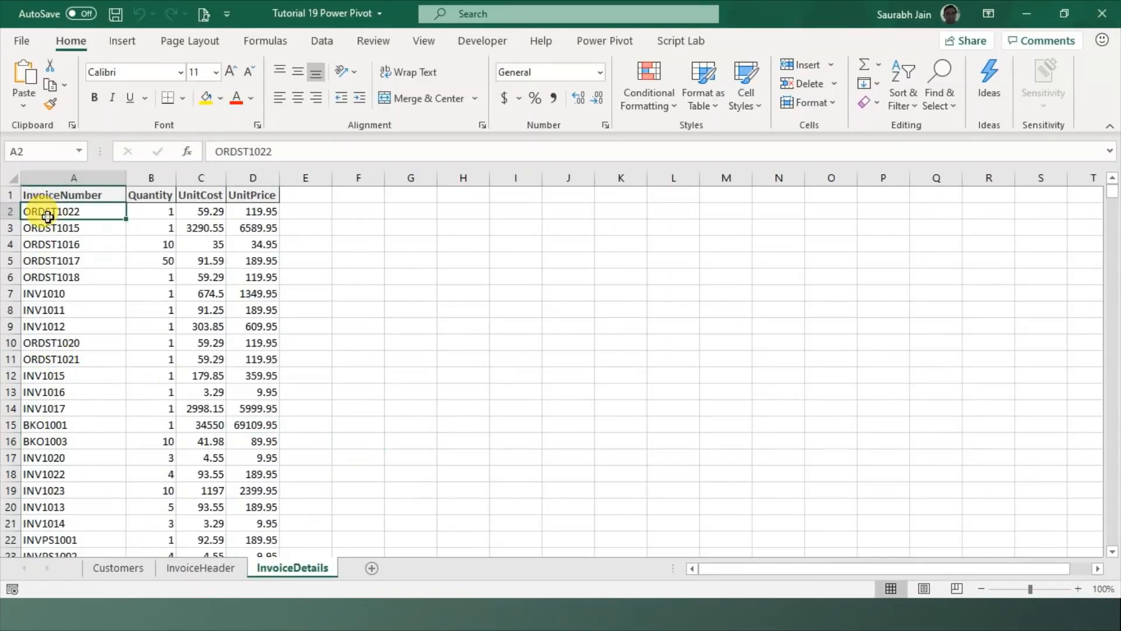
click(164, 212)
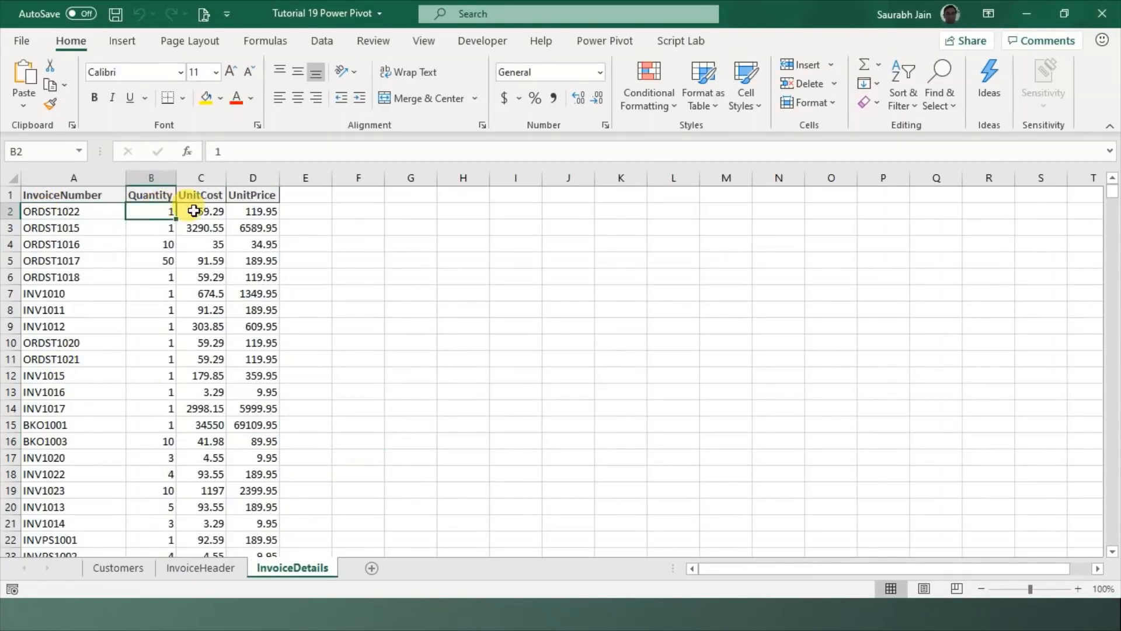
click(195, 211)
click(266, 211)
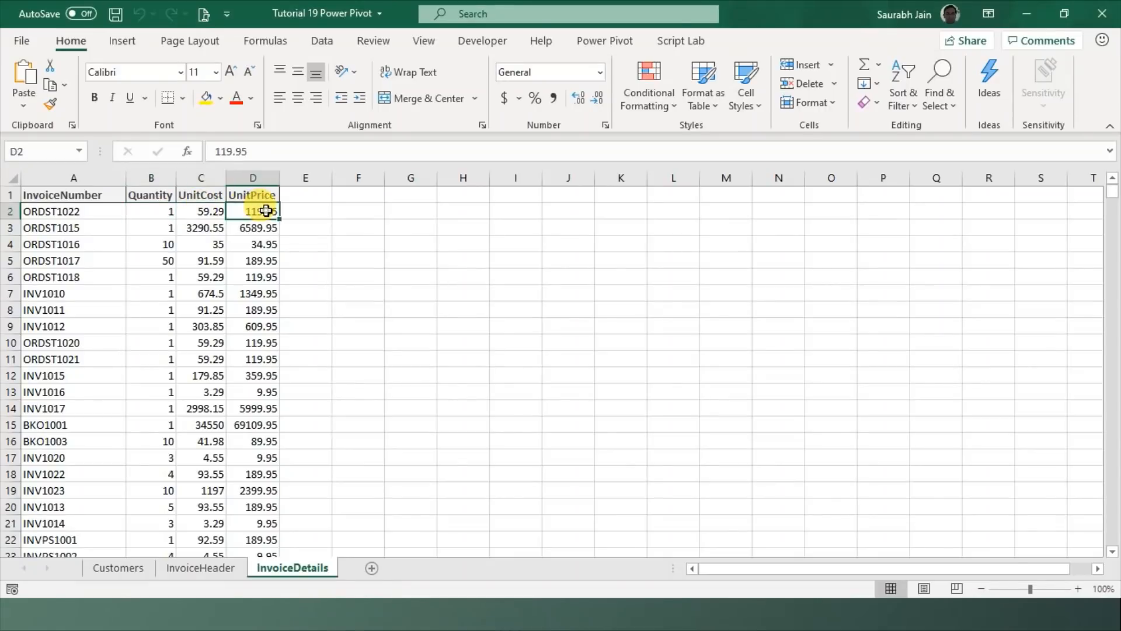
click(242, 328)
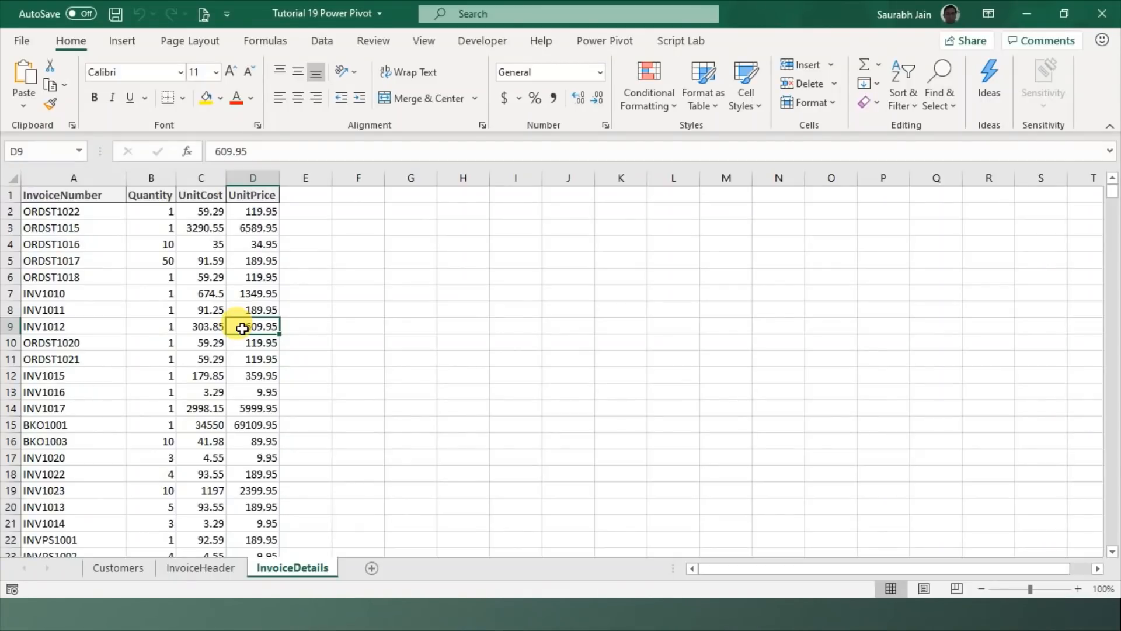
click(65, 211)
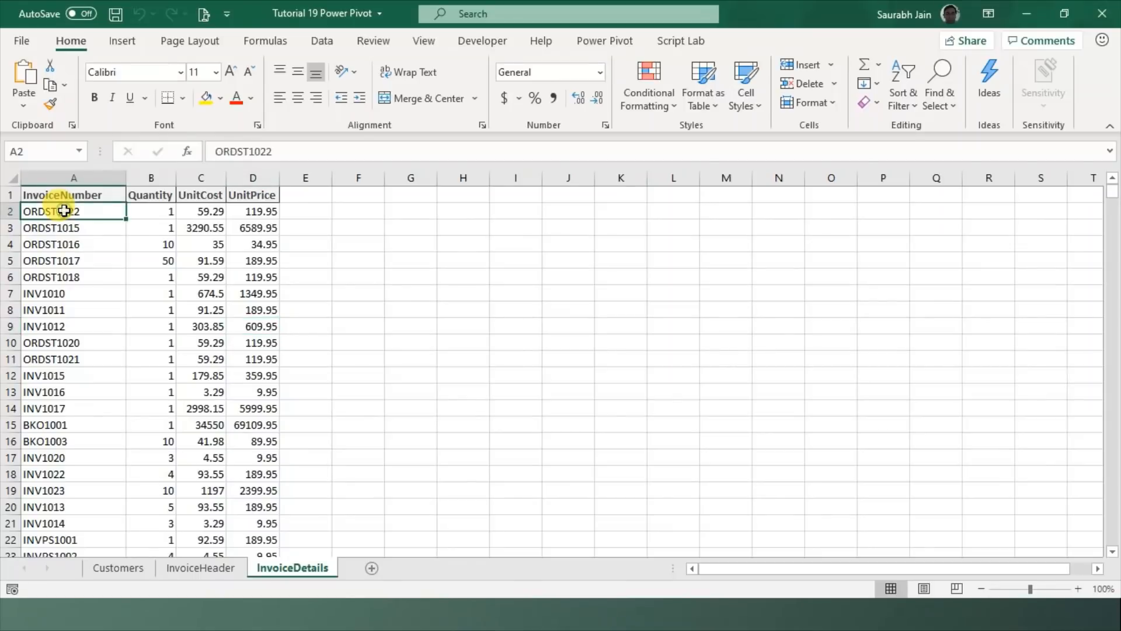
click(58, 261)
click(62, 304)
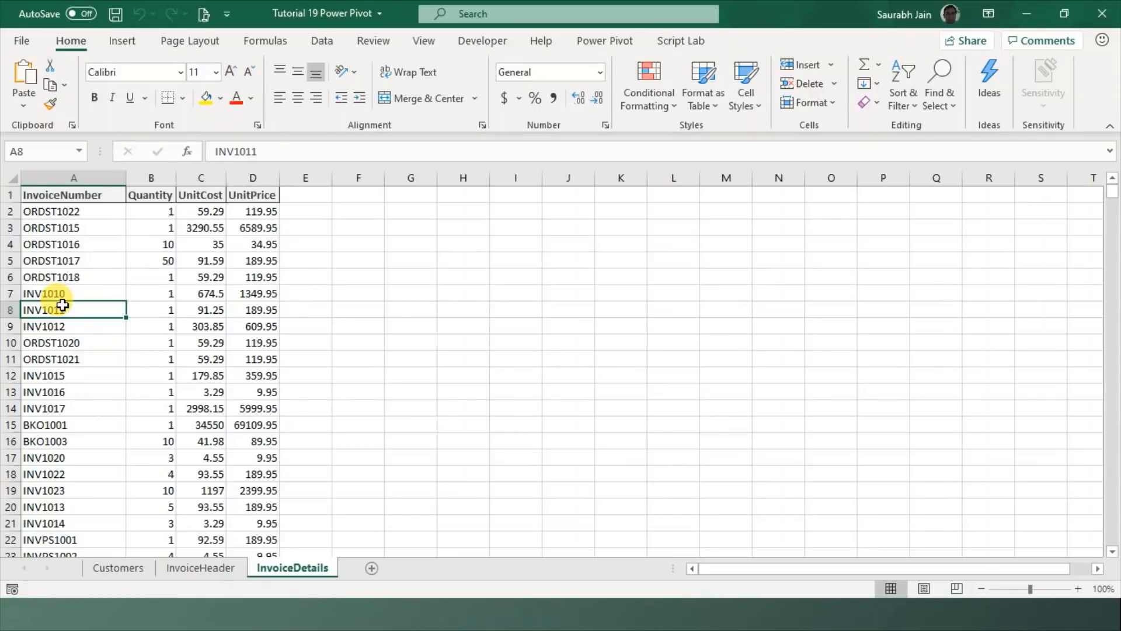
Check the Steps slide in the presentation, then return to the Excel workbook.
click(648, 621)
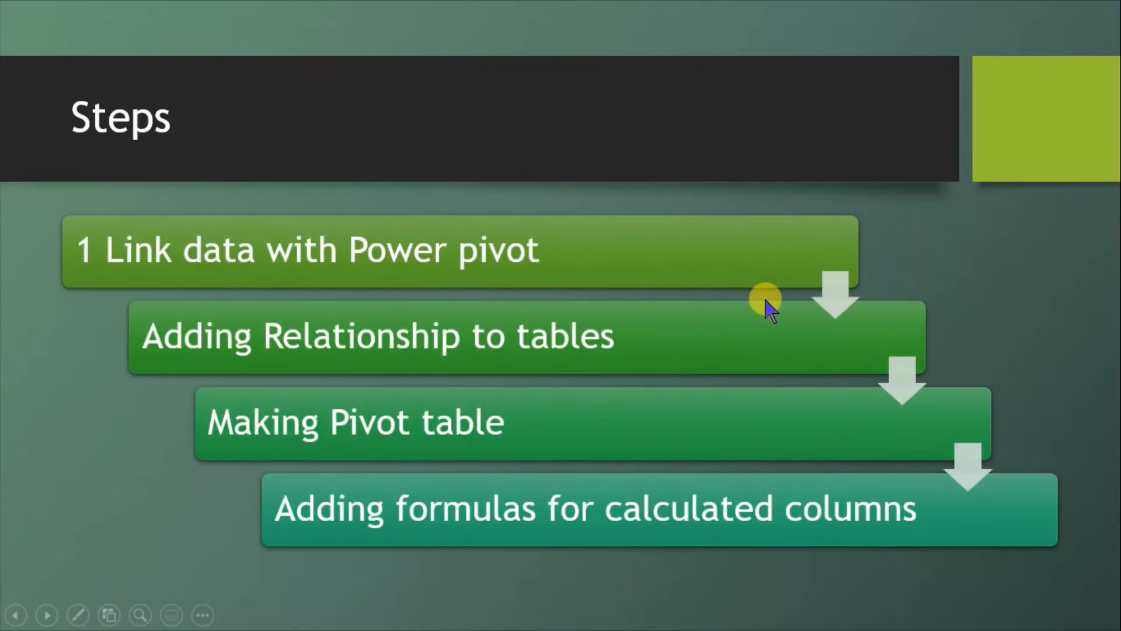
key(alt+Tab)
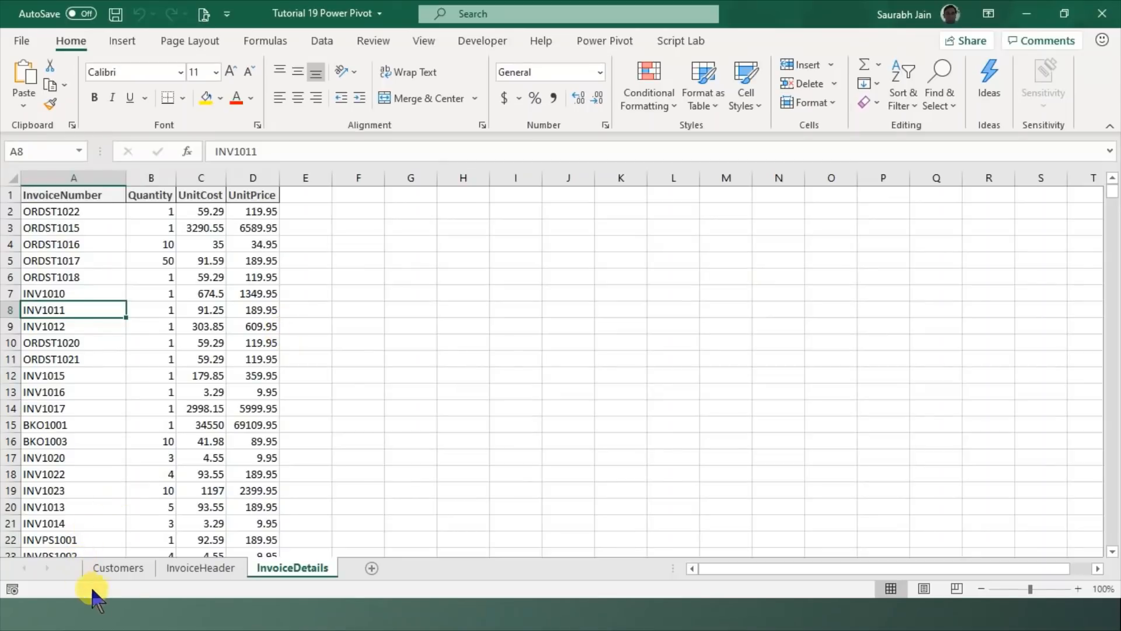
Convert the Customers sheet data into a table with headers and name the table customer.
click(118, 568)
click(309, 354)
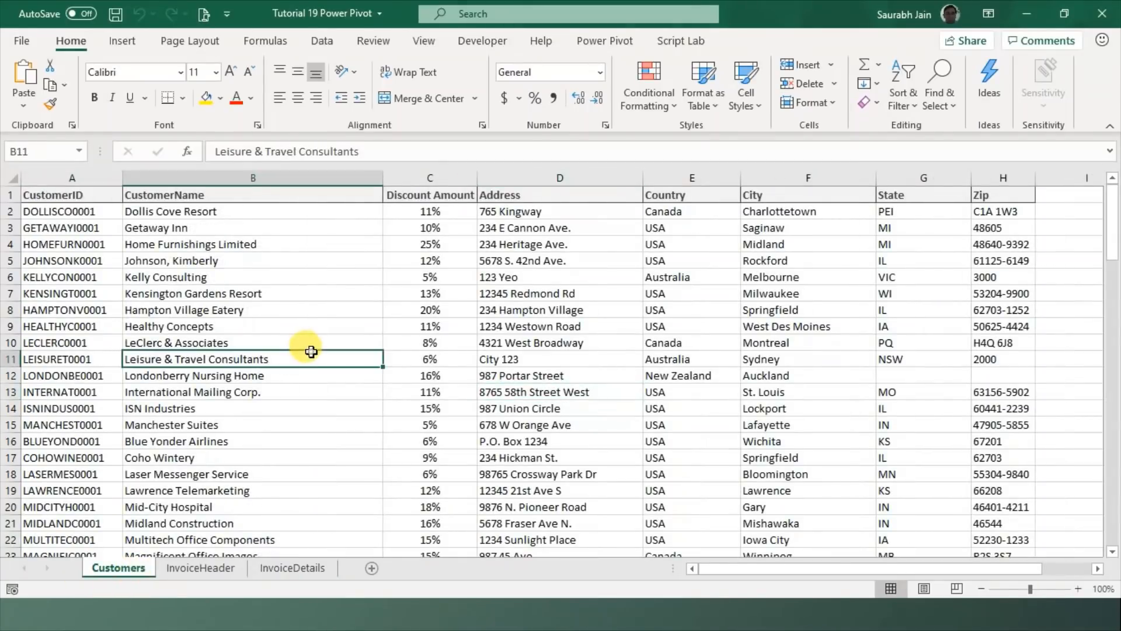
key(ctrl+t)
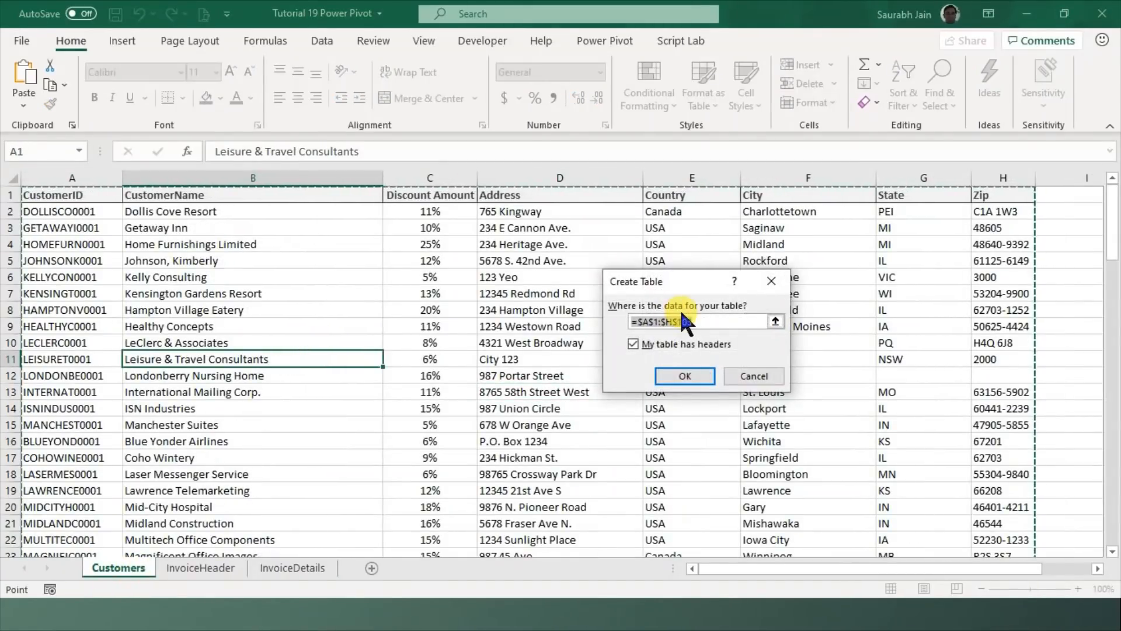
click(684, 376)
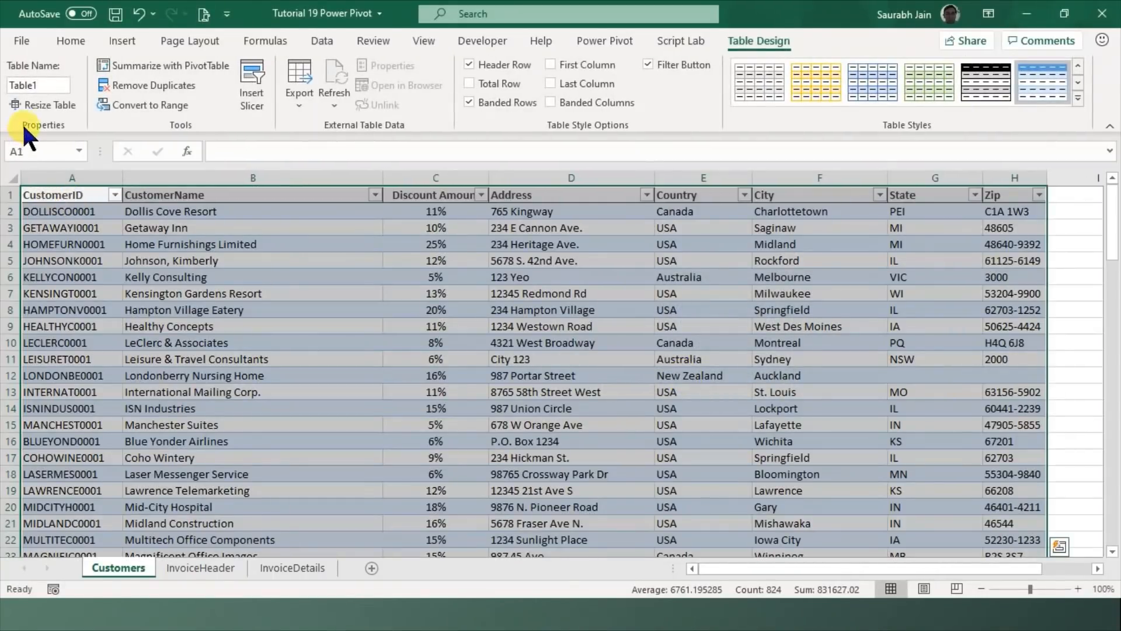
click(40, 85)
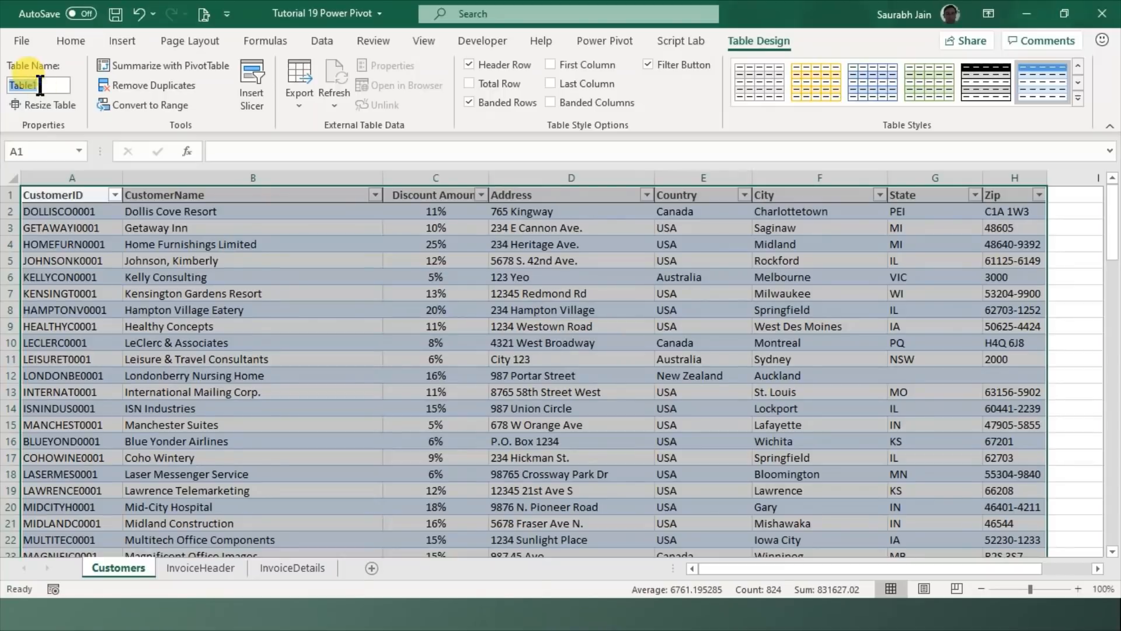
text(customer)
click(290, 357)
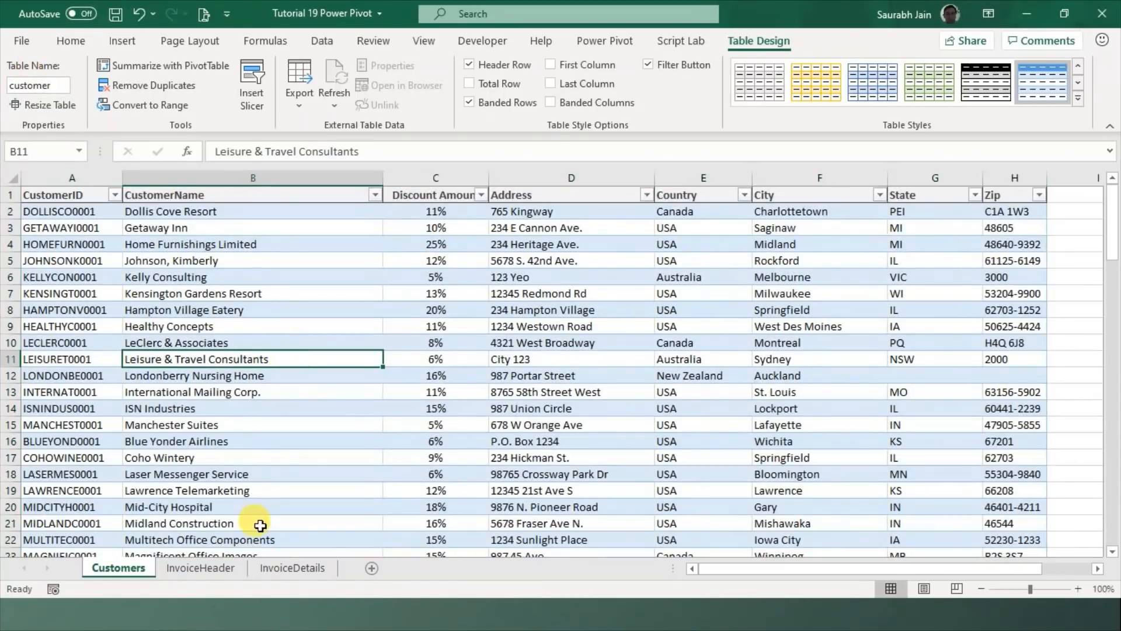
Convert the InvoiceHeader data in A1:C563 into a table with headers and name it invoiceheader.
click(219, 567)
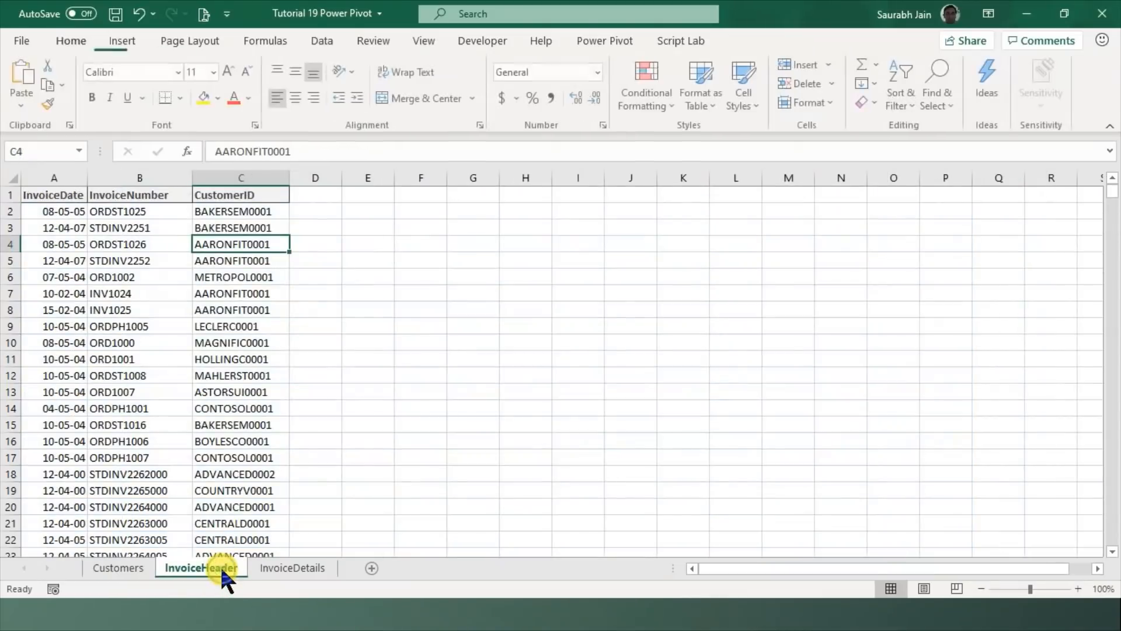
click(230, 407)
key(ctrl+t)
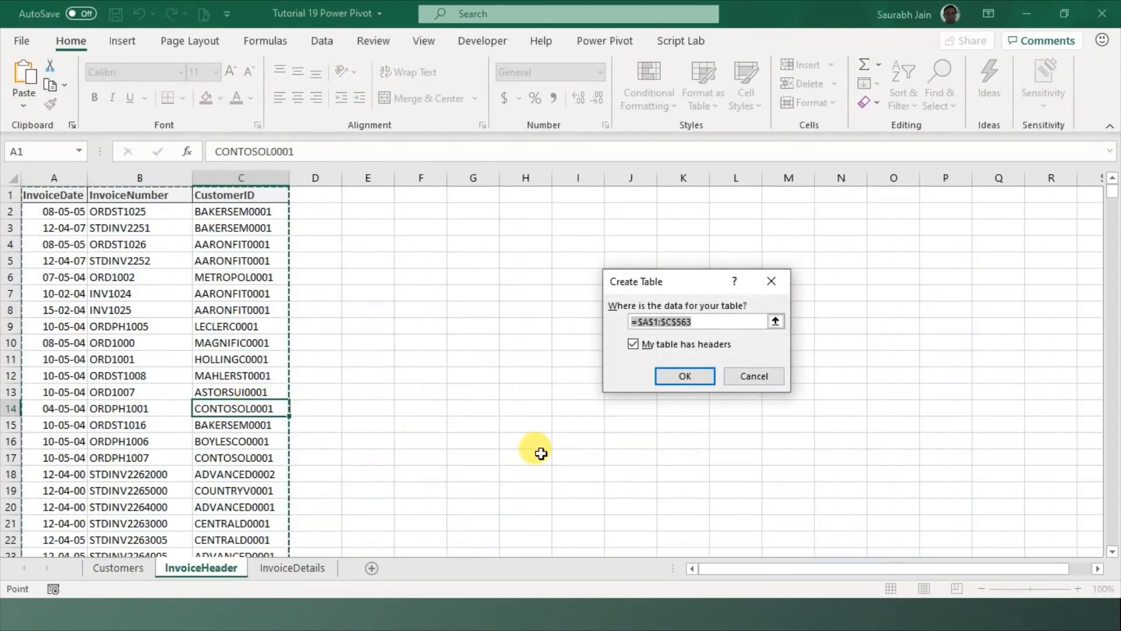
click(687, 379)
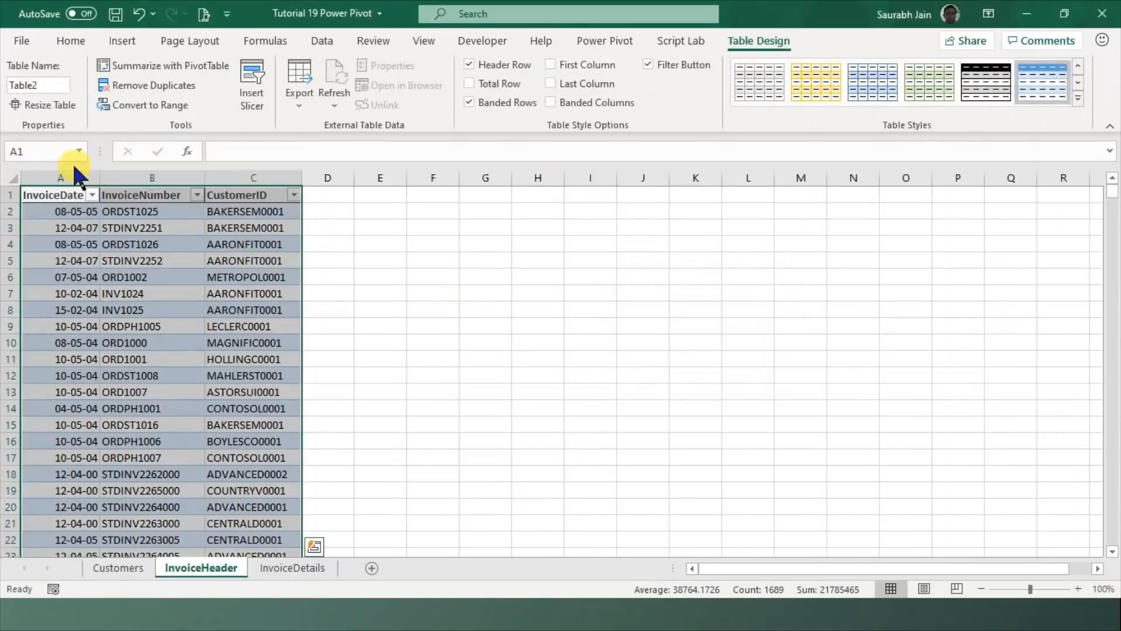
click(35, 84)
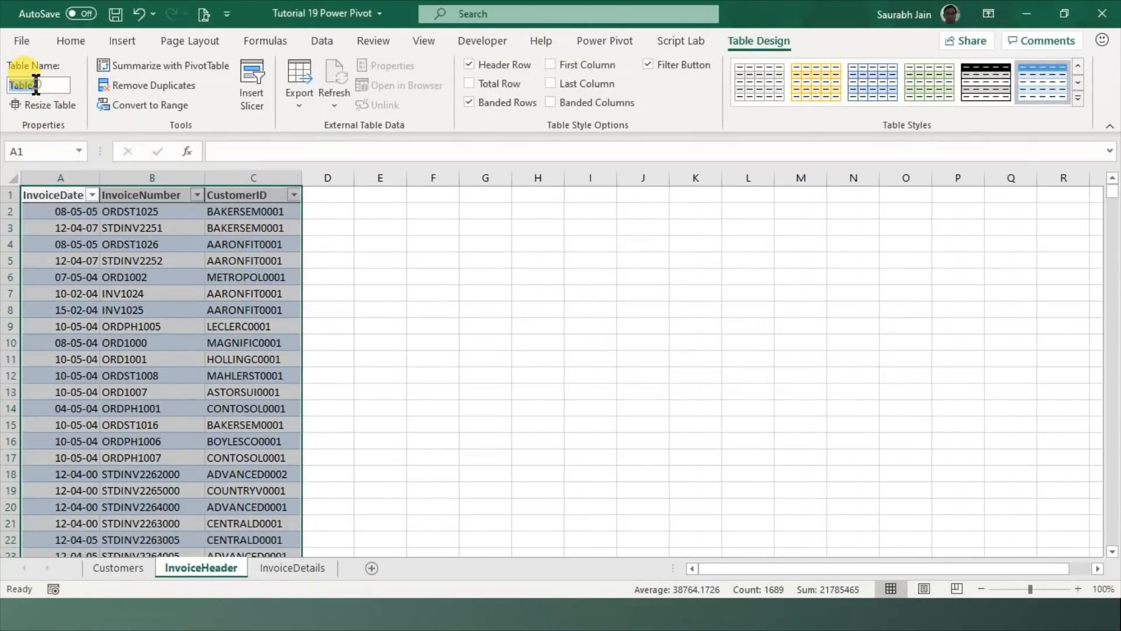
text(invoic)
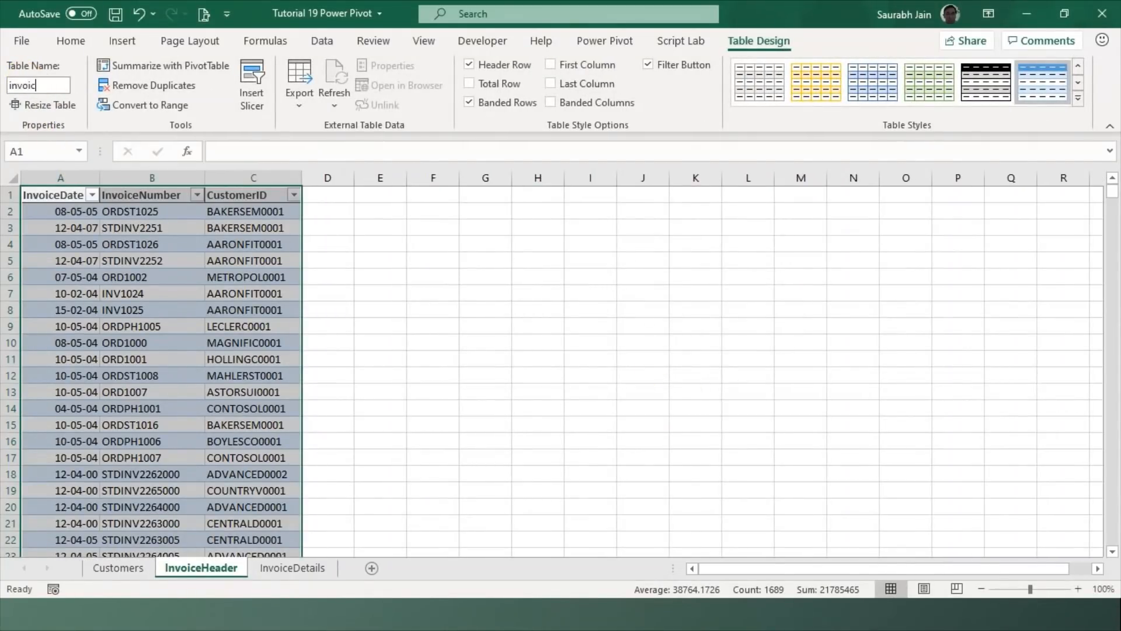
text(eheader)
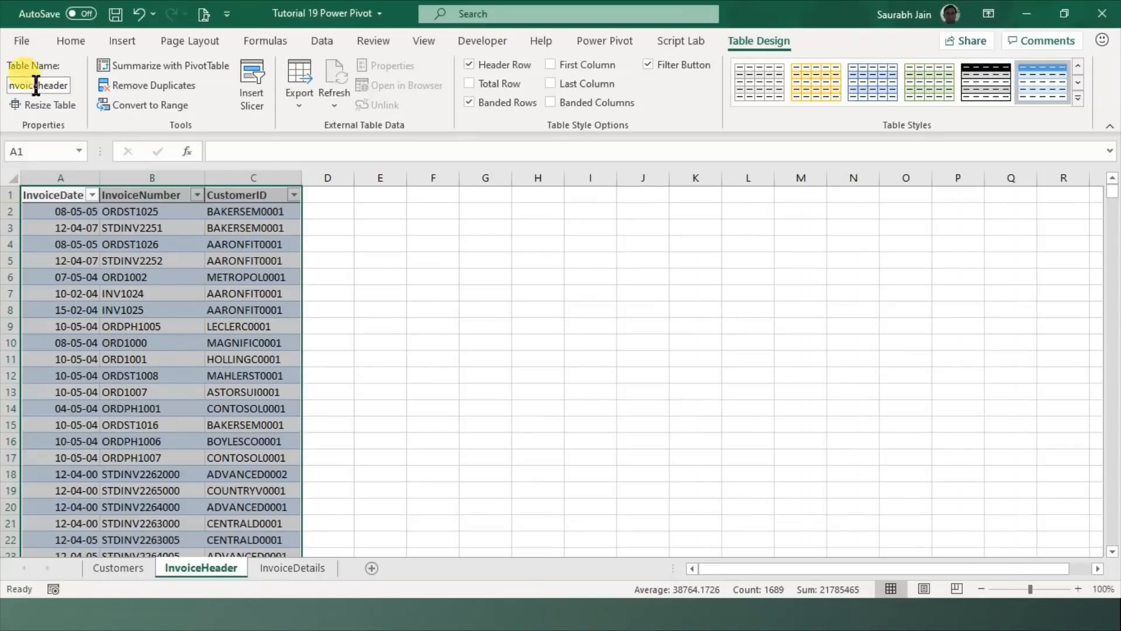
click(230, 452)
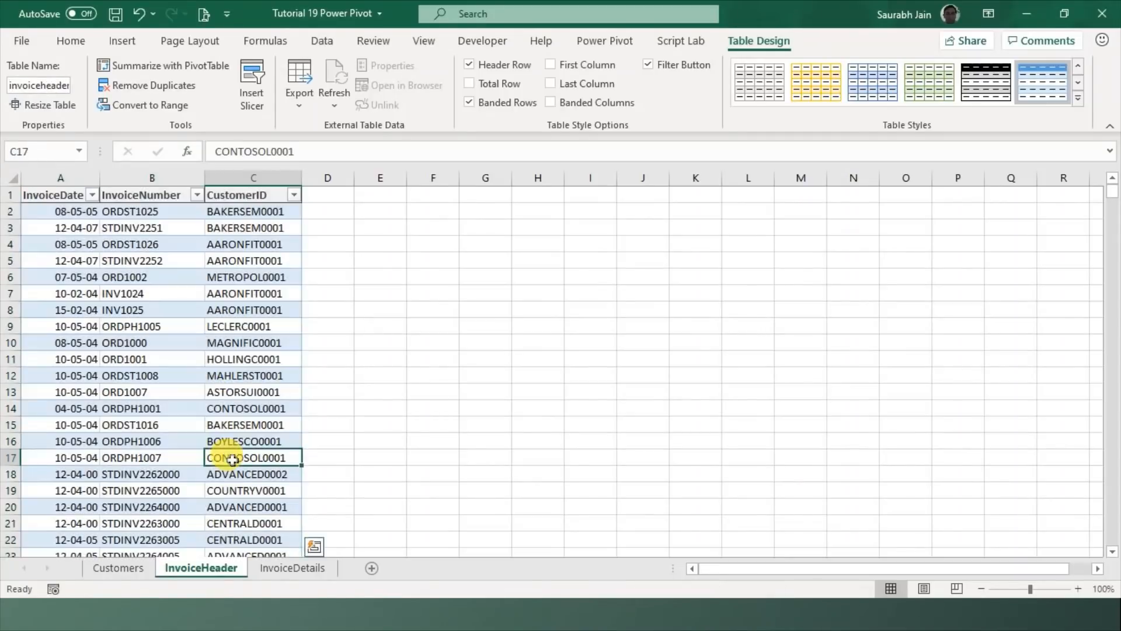
Convert the InvoiceDetails data in A1:D604 into a table with headers and name it invoicedeatils.
click(310, 565)
click(137, 304)
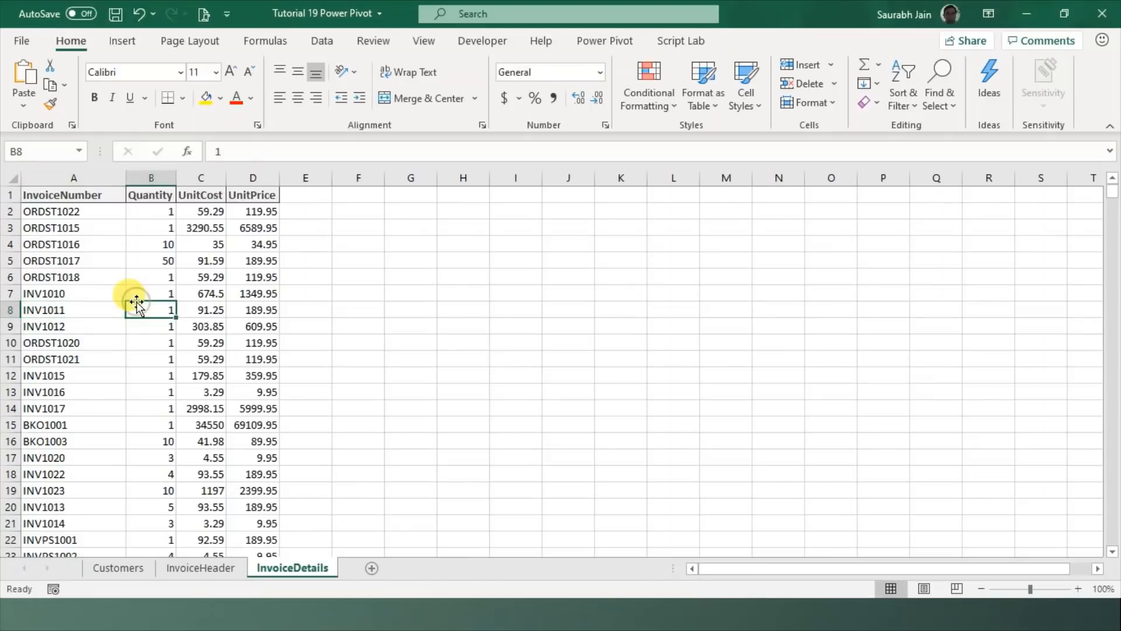
key(ctrl+t)
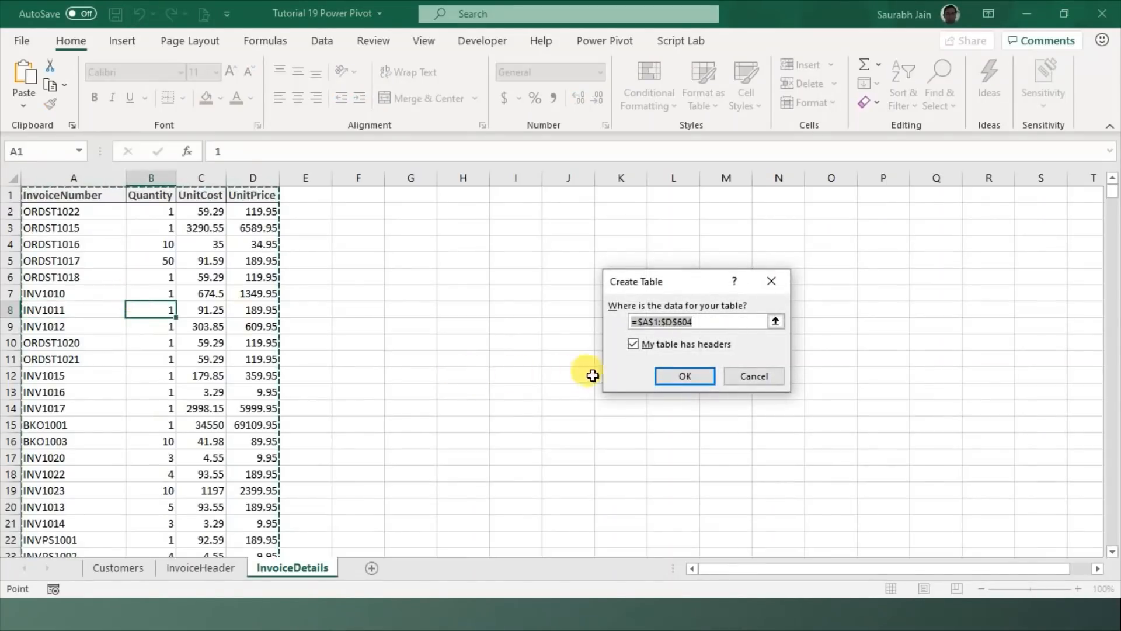
click(699, 375)
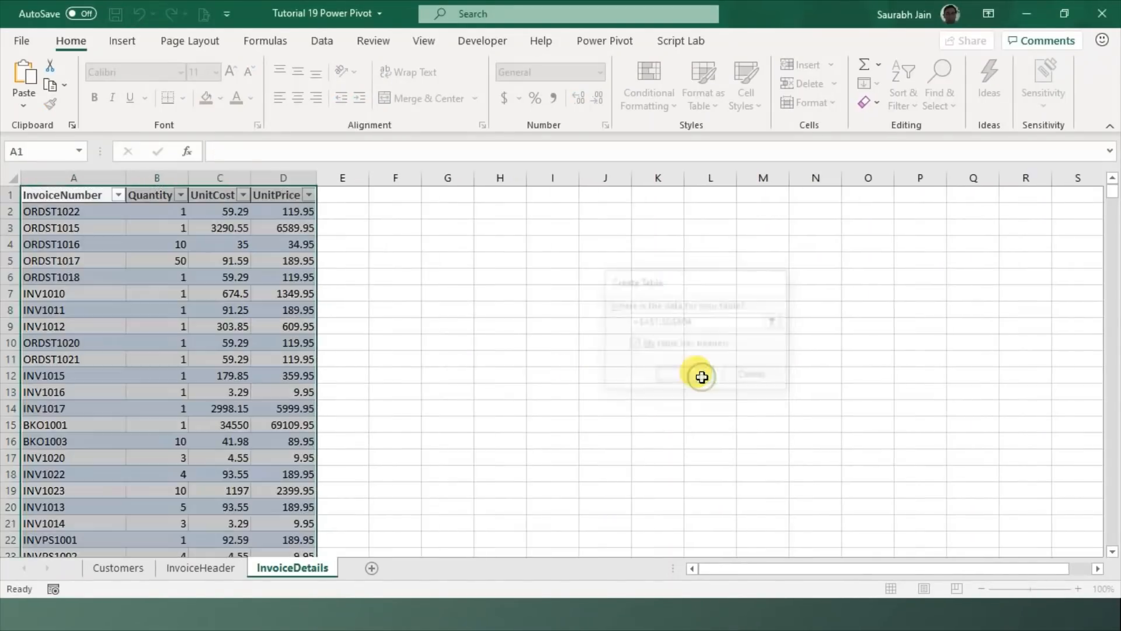
click(40, 86)
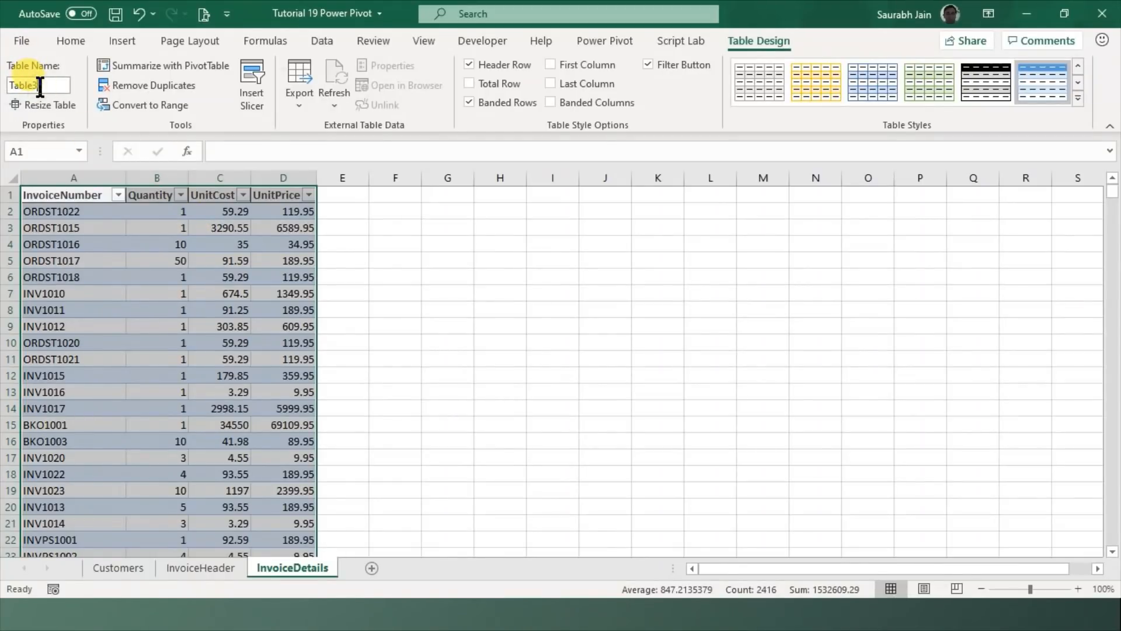
key(BackSpace)
text(invoi)
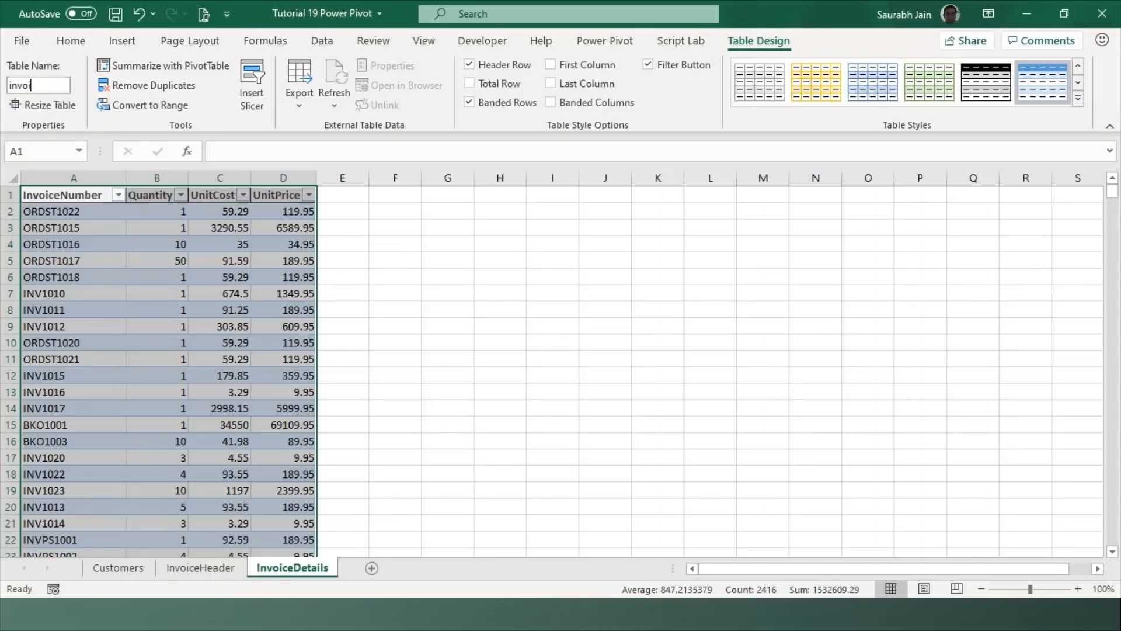
text(cedeatils)
click(145, 296)
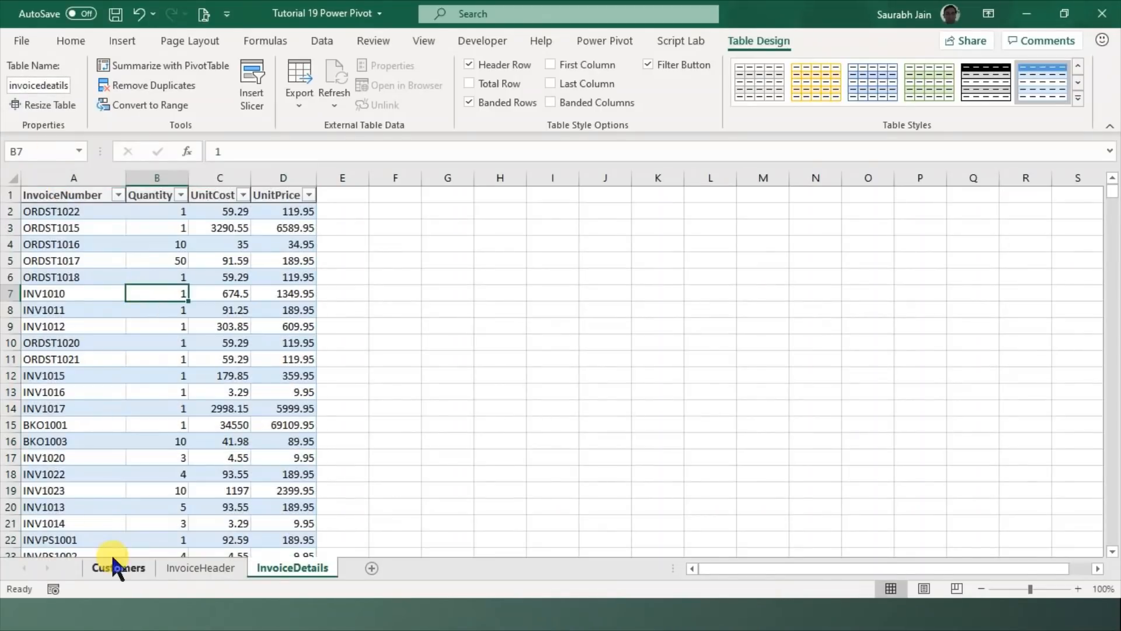
Add the customer table from the Customers sheet to the Power Pivot data model, then return to the workbook.
click(114, 568)
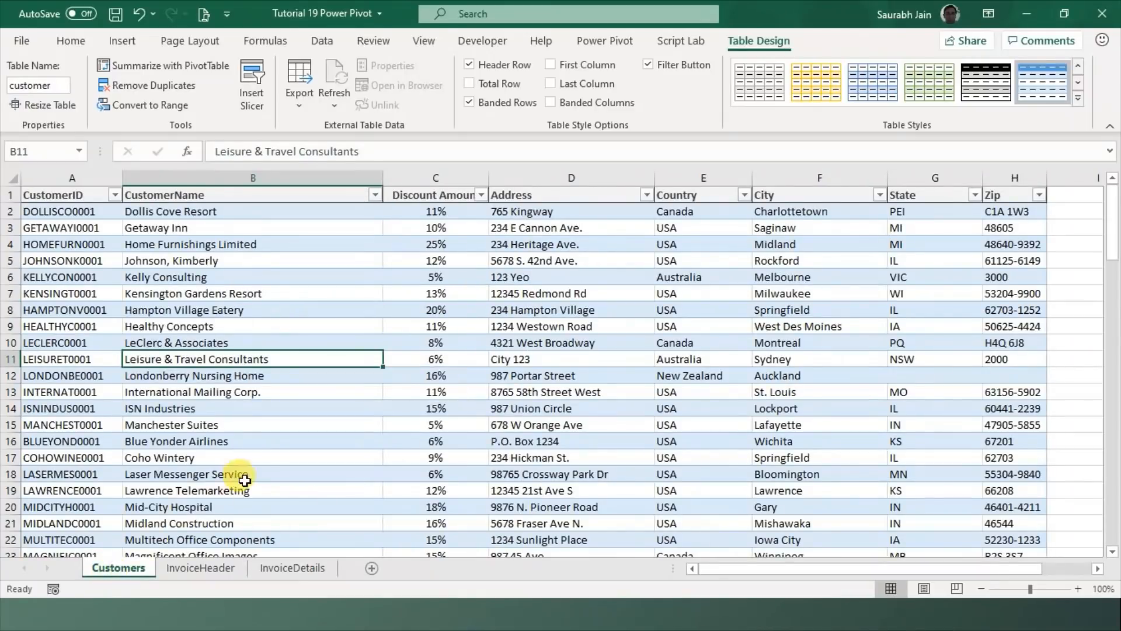
click(386, 325)
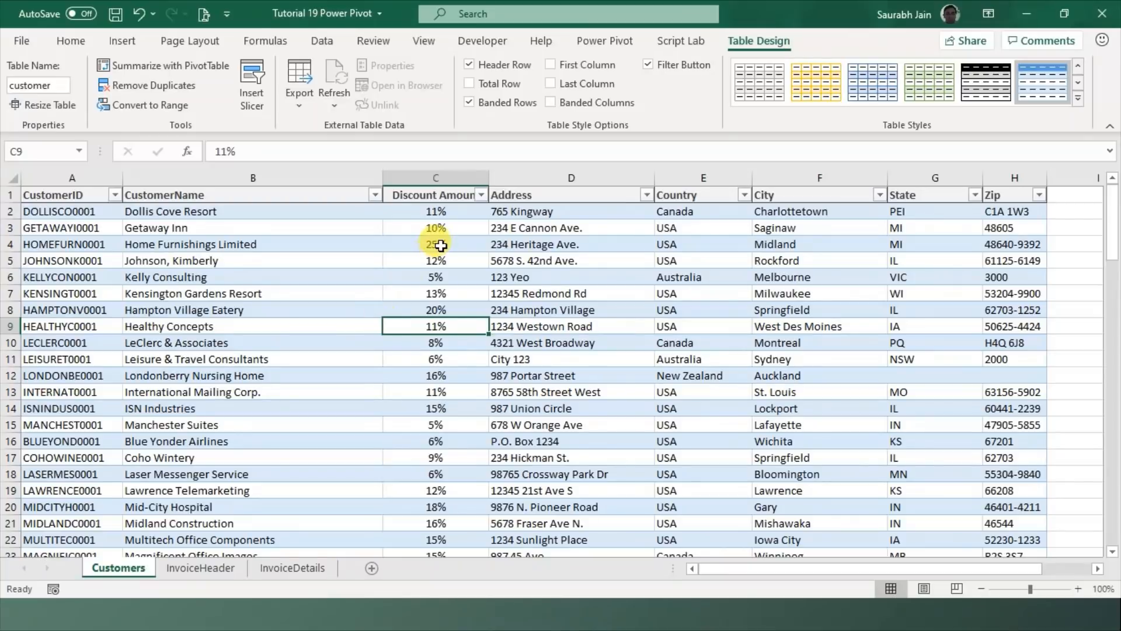
click(606, 41)
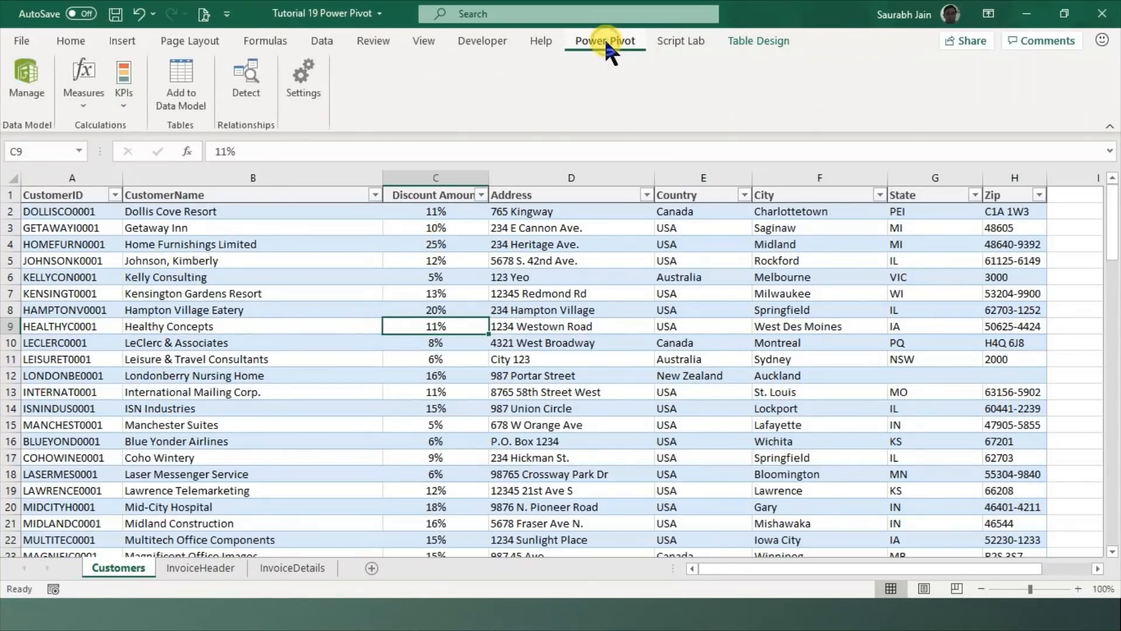
click(181, 88)
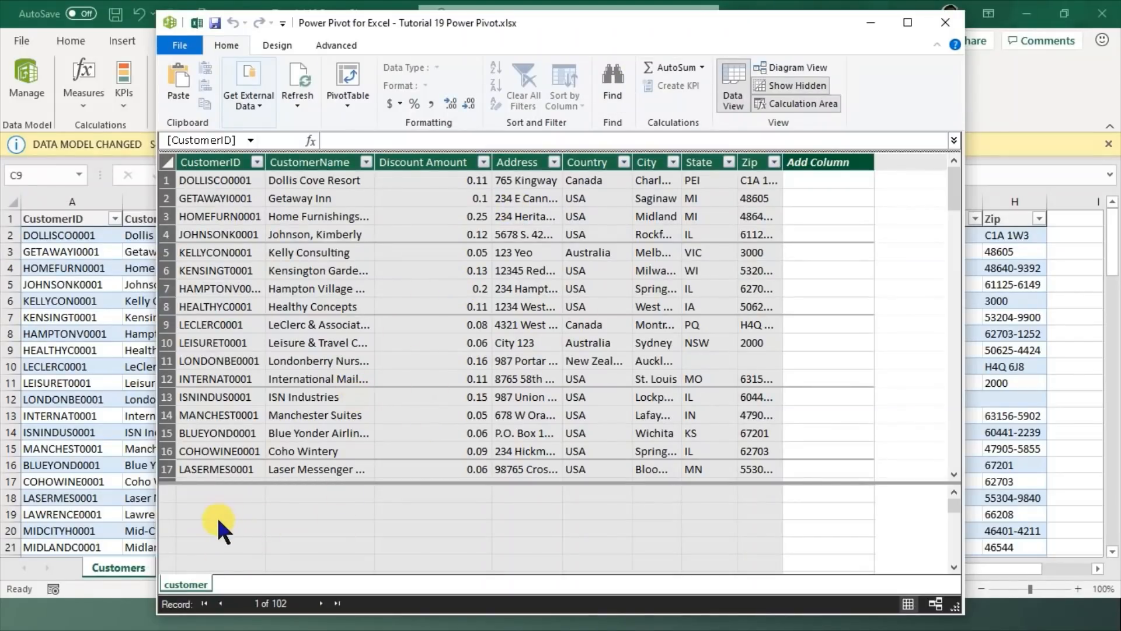
click(186, 584)
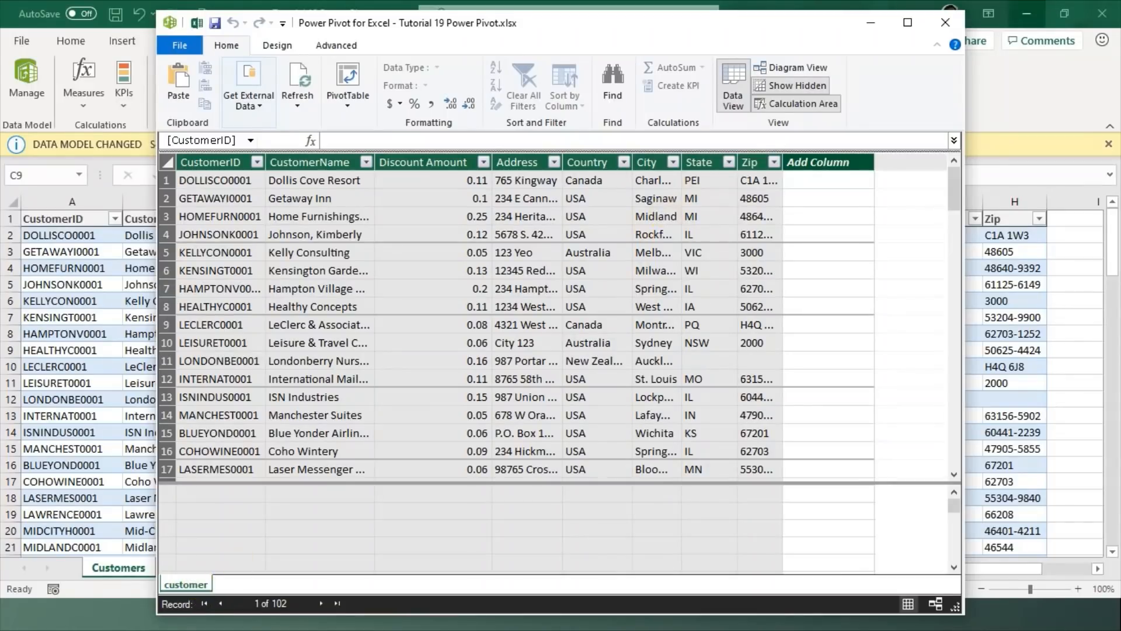
click(949, 24)
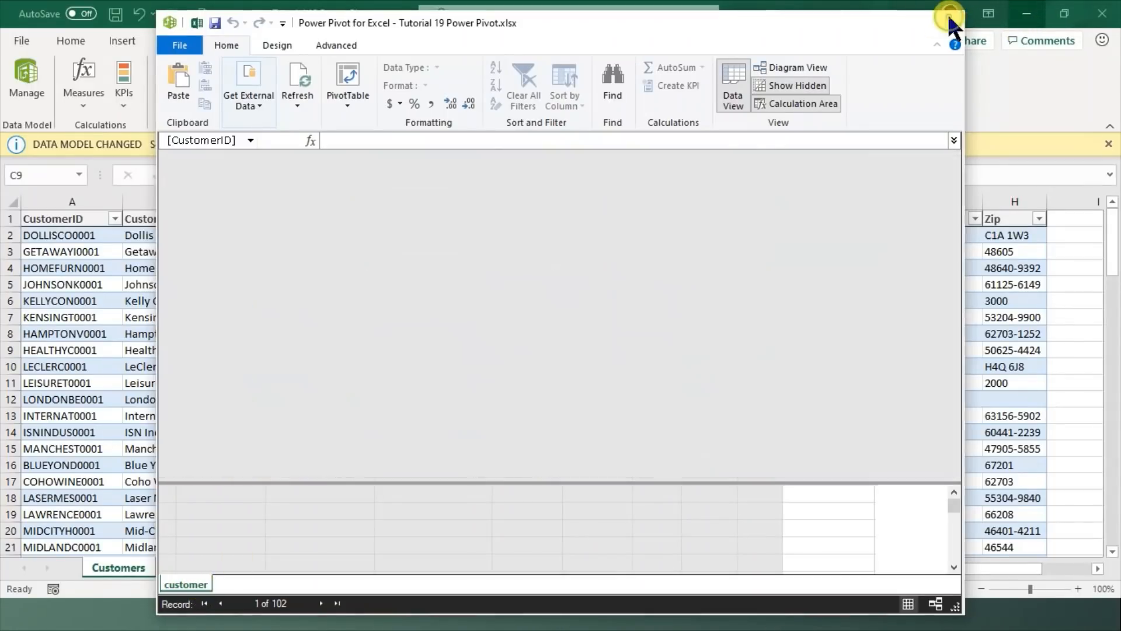
Add the invoiceheader table from the InvoiceHeader sheet to the data model and close the Power Pivot window.
click(200, 566)
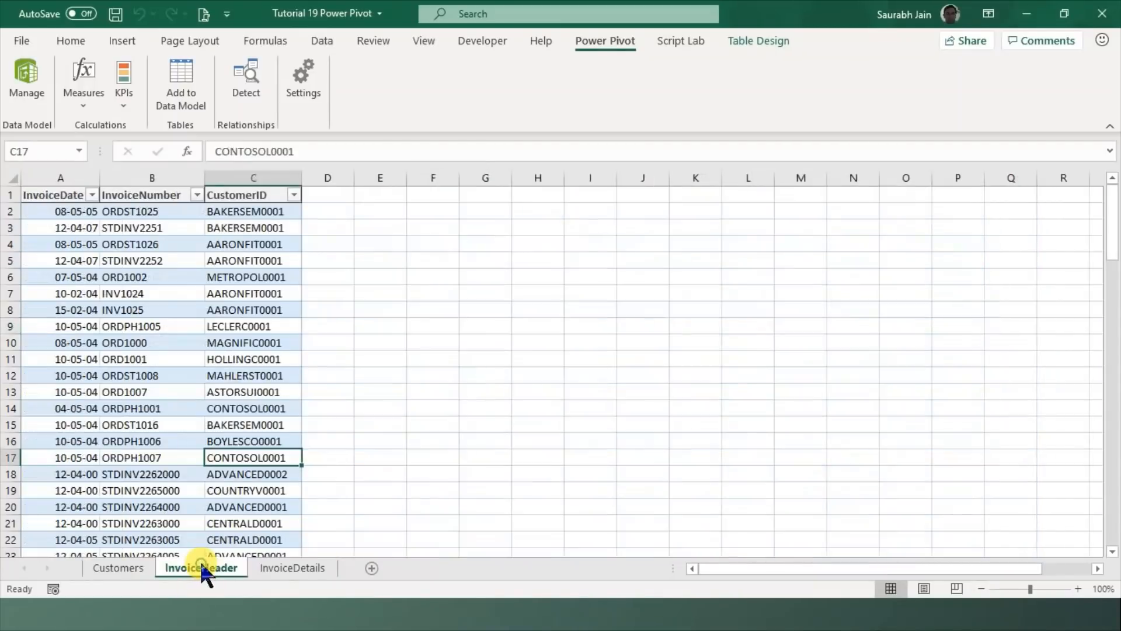
click(183, 97)
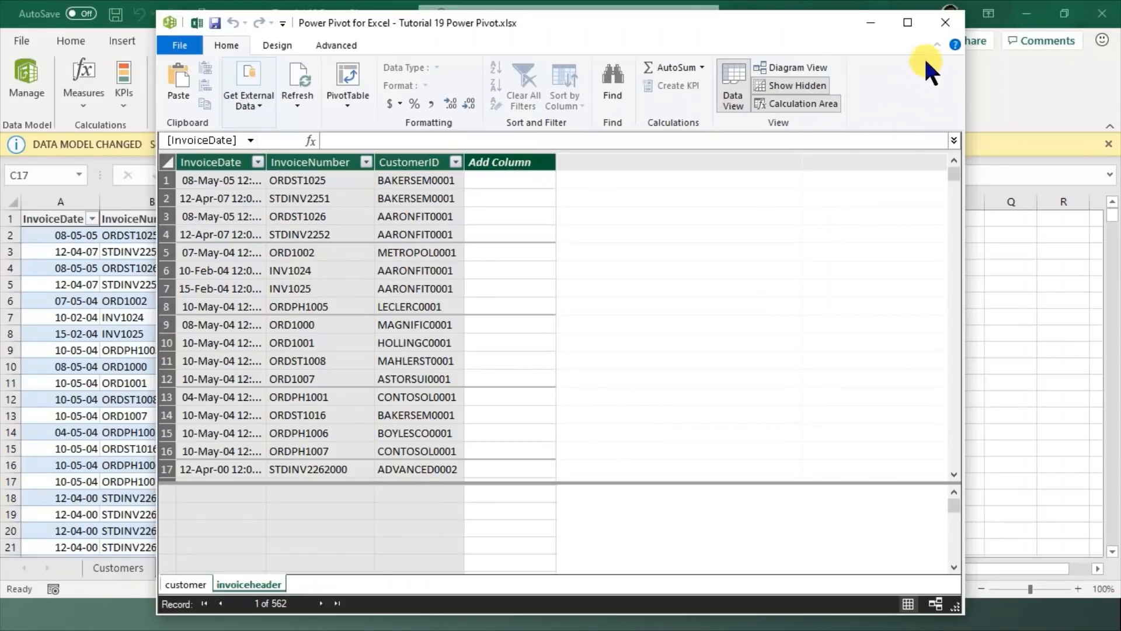
click(941, 27)
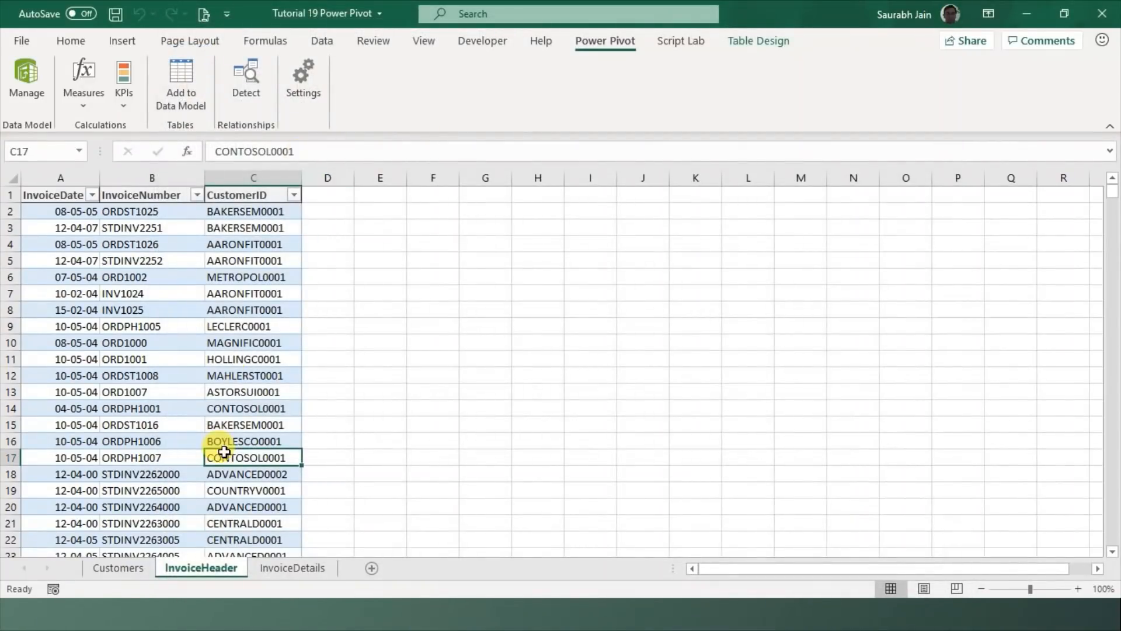
Add the invoicedeatils table to the data model and show the model in Diagram View in a maximized Power Pivot window.
click(294, 570)
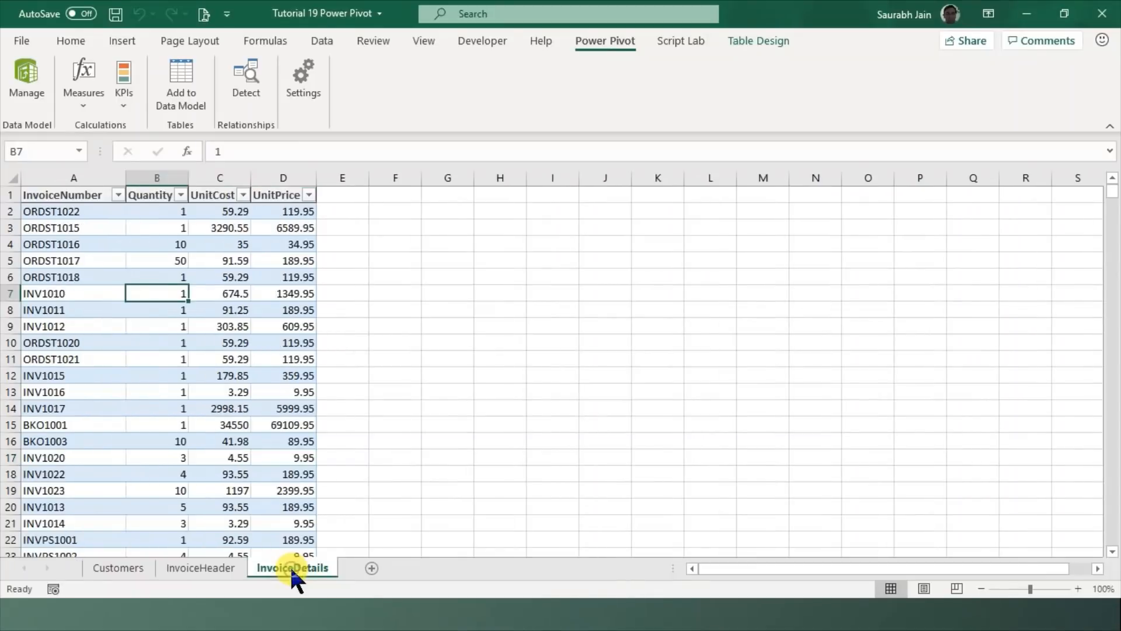
click(187, 107)
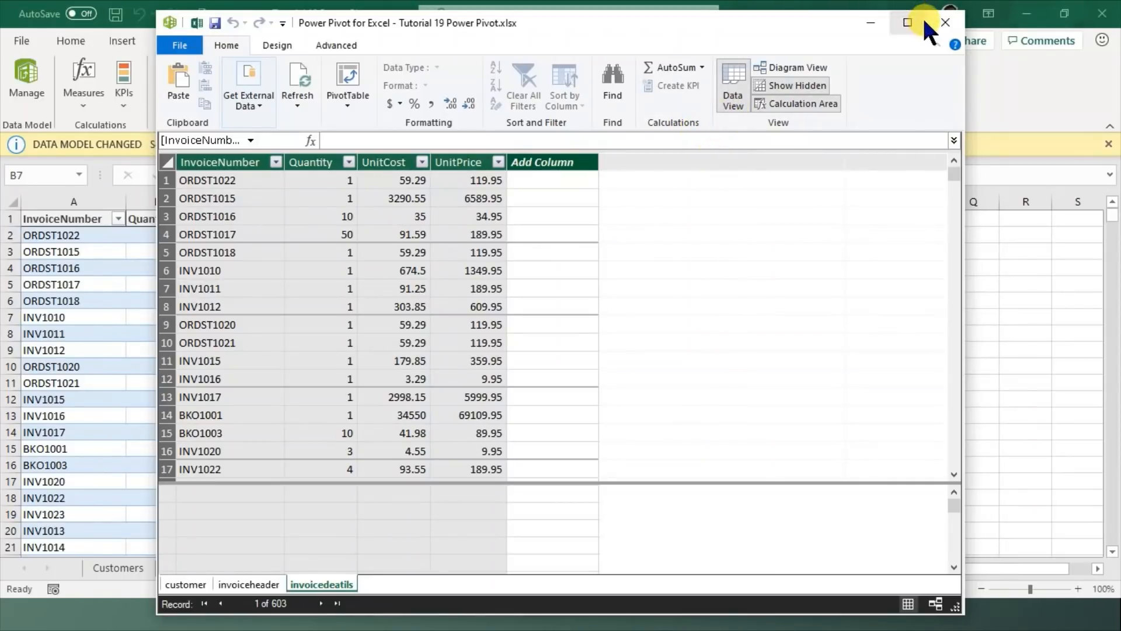
click(908, 22)
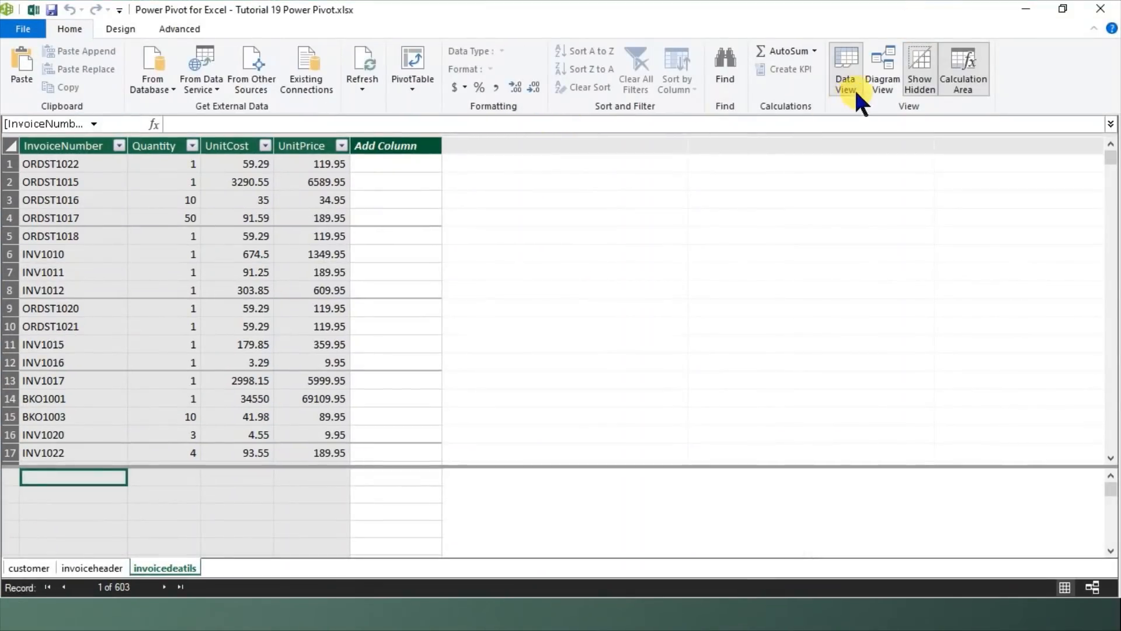
click(887, 73)
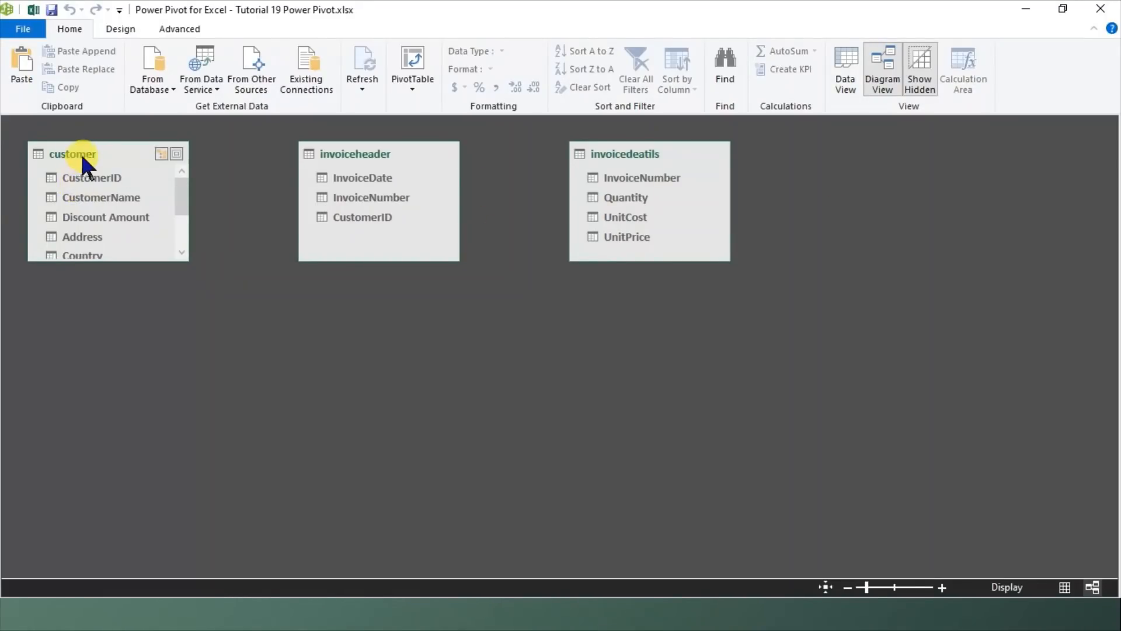
Create a relationship from CustomerID in customer to CustomerID in invoiceheader, and review its linked columns without editing.
click(90, 178)
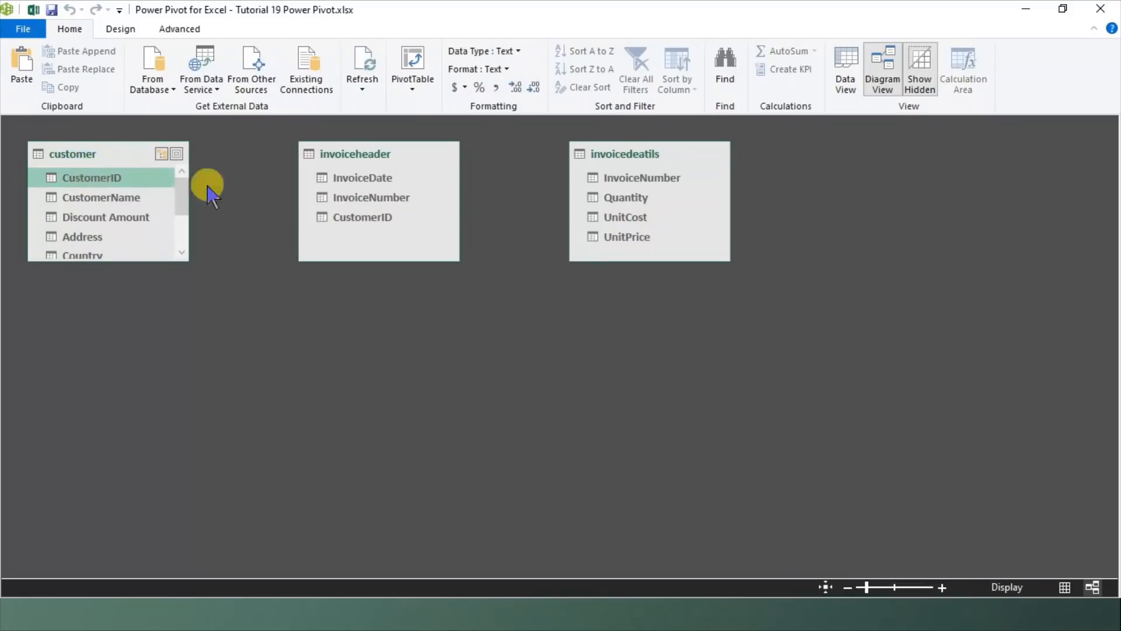
click(376, 215)
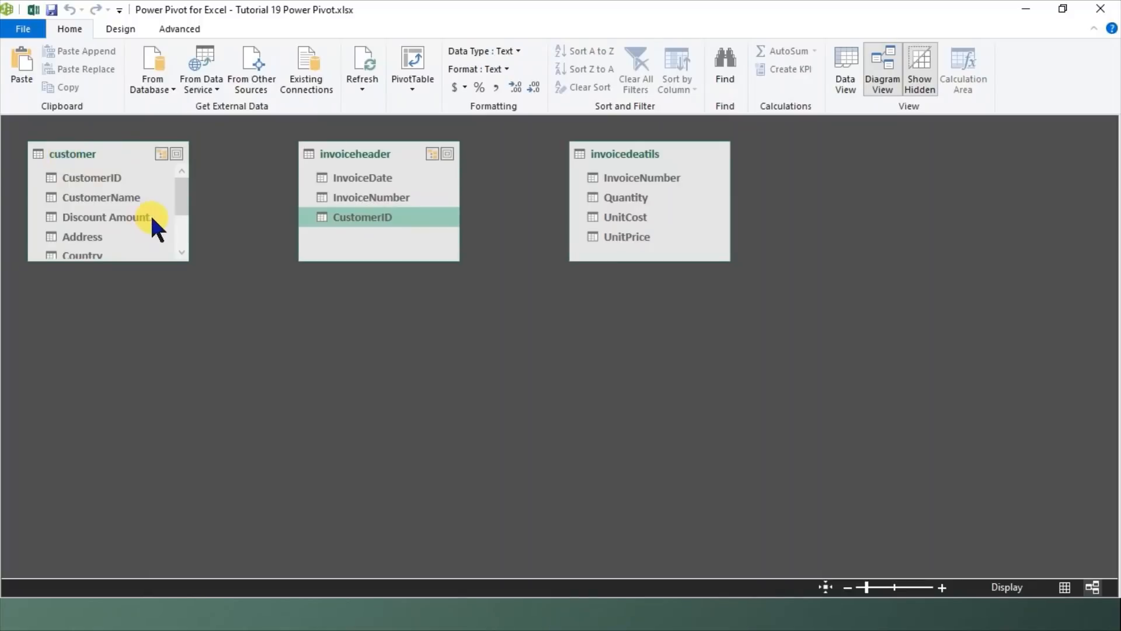
click(115, 185)
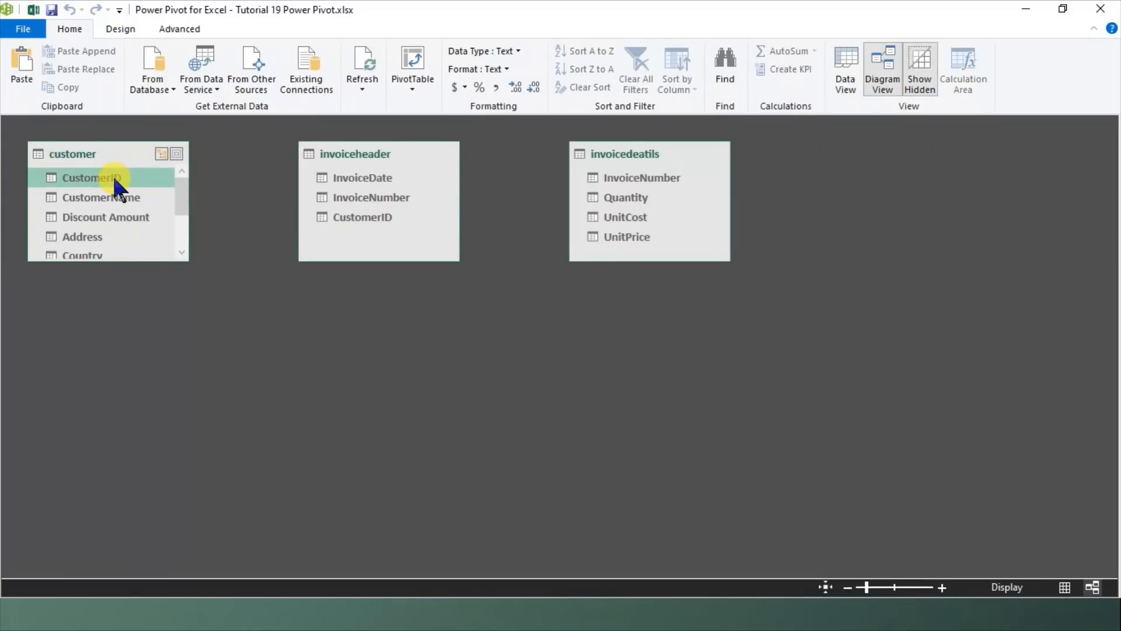
drag(115, 179, 369, 220)
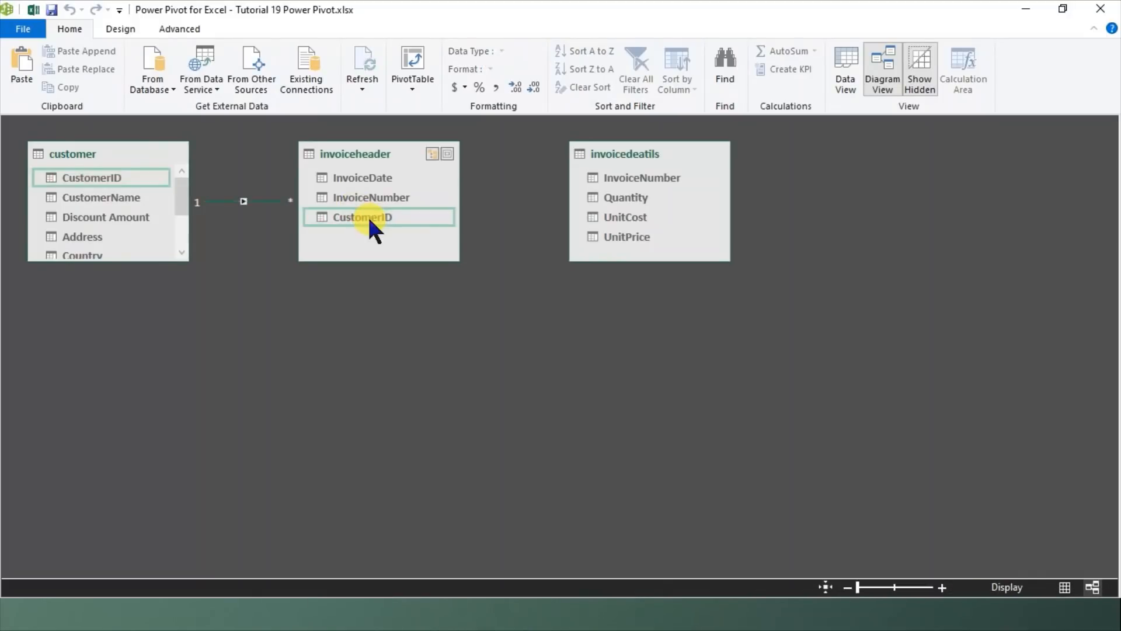
double_click(239, 203)
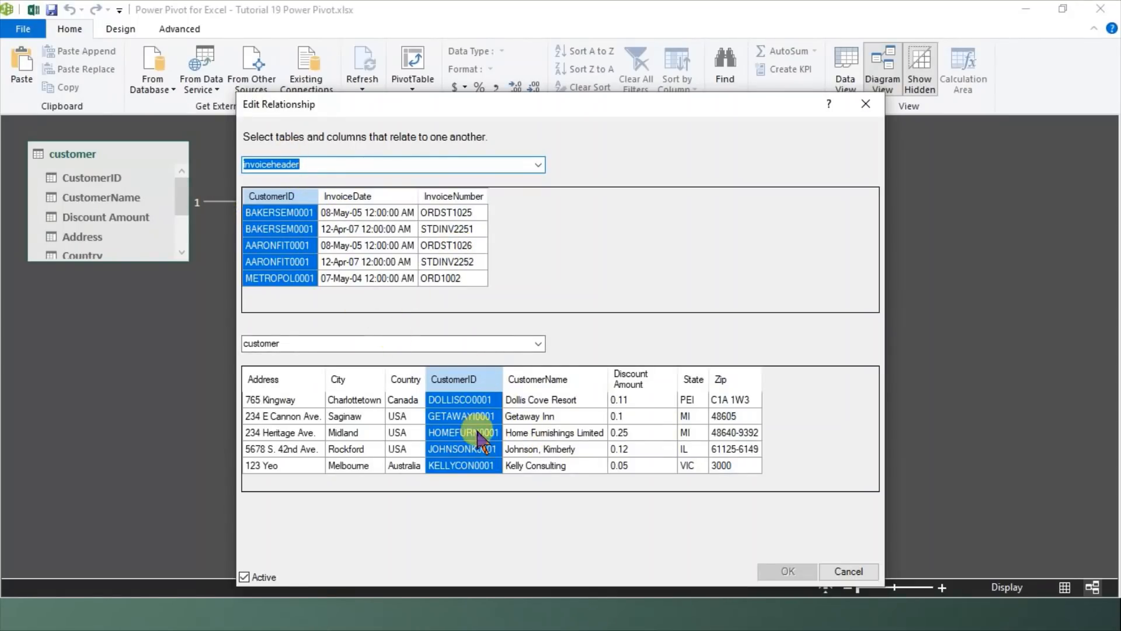
click(870, 103)
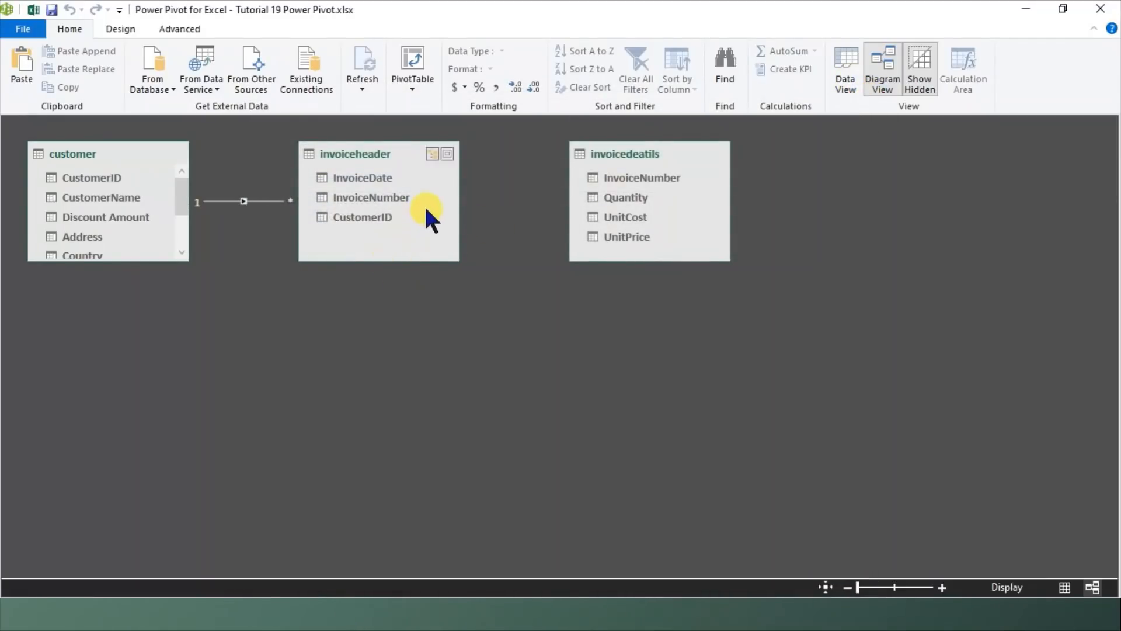
Create a relationship from InvoiceNumber in invoiceheader to InvoiceNumber in invoicedeatils, then close the Power Pivot window.
click(385, 199)
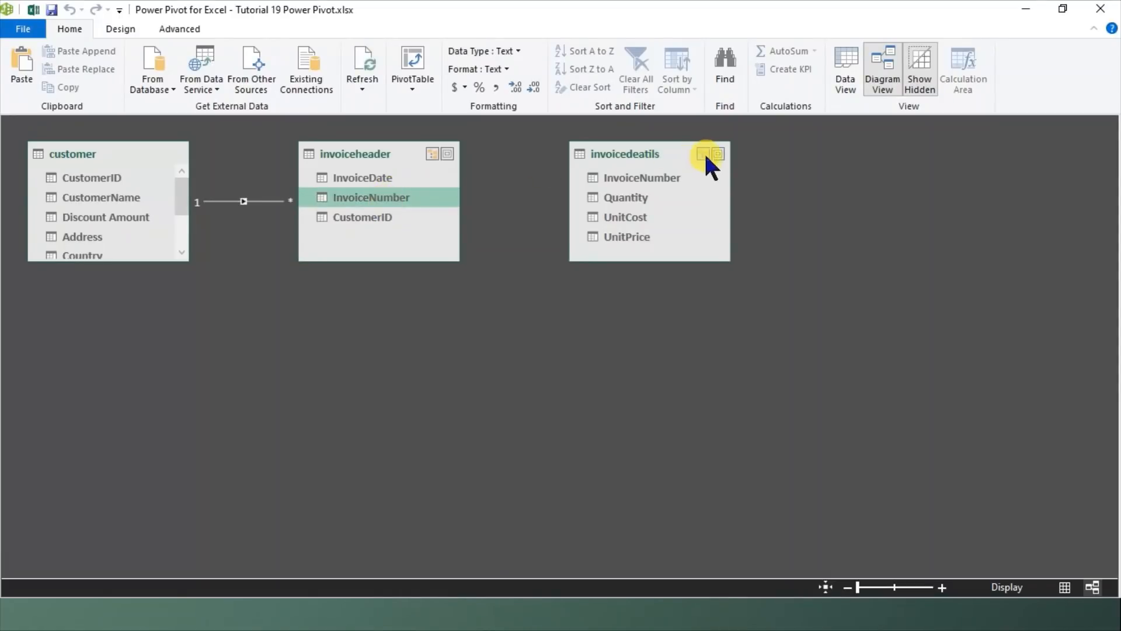
click(666, 178)
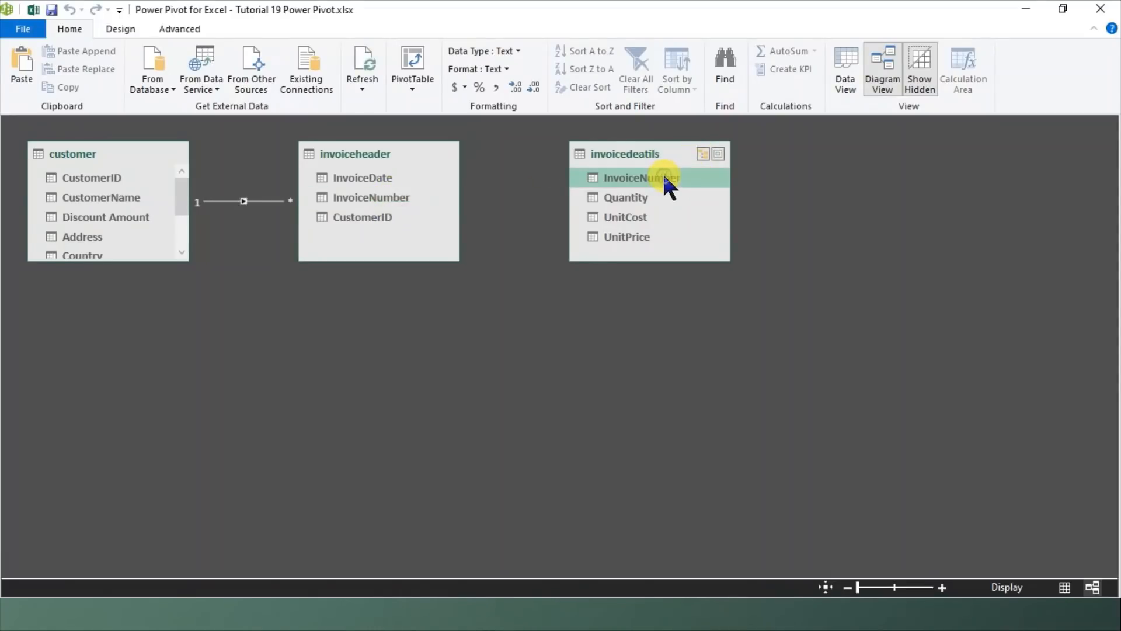
click(395, 199)
drag(395, 199, 663, 176)
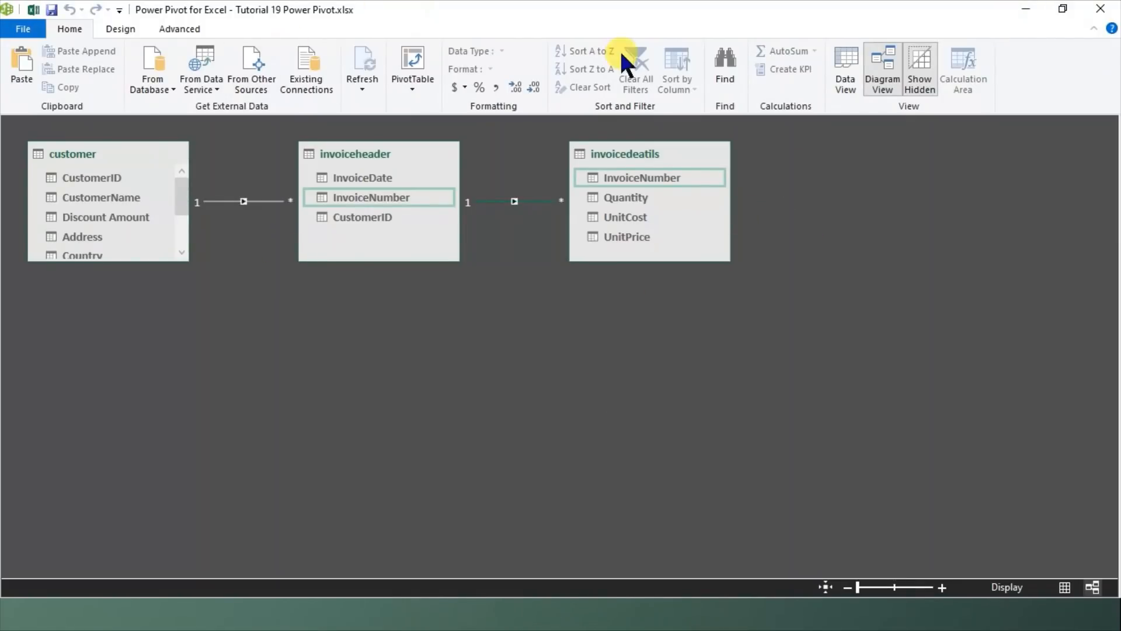
click(1100, 8)
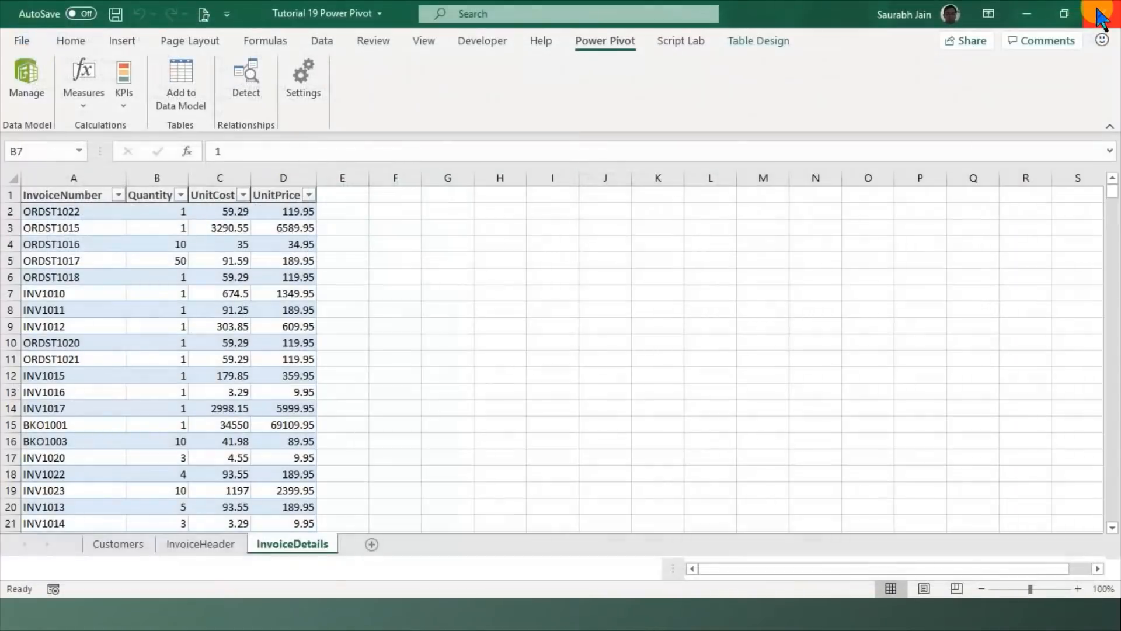
Reopen the data model to check the invoicedeatils and invoiceheader tables, then return to the InvoiceDetails sheet.
click(475, 348)
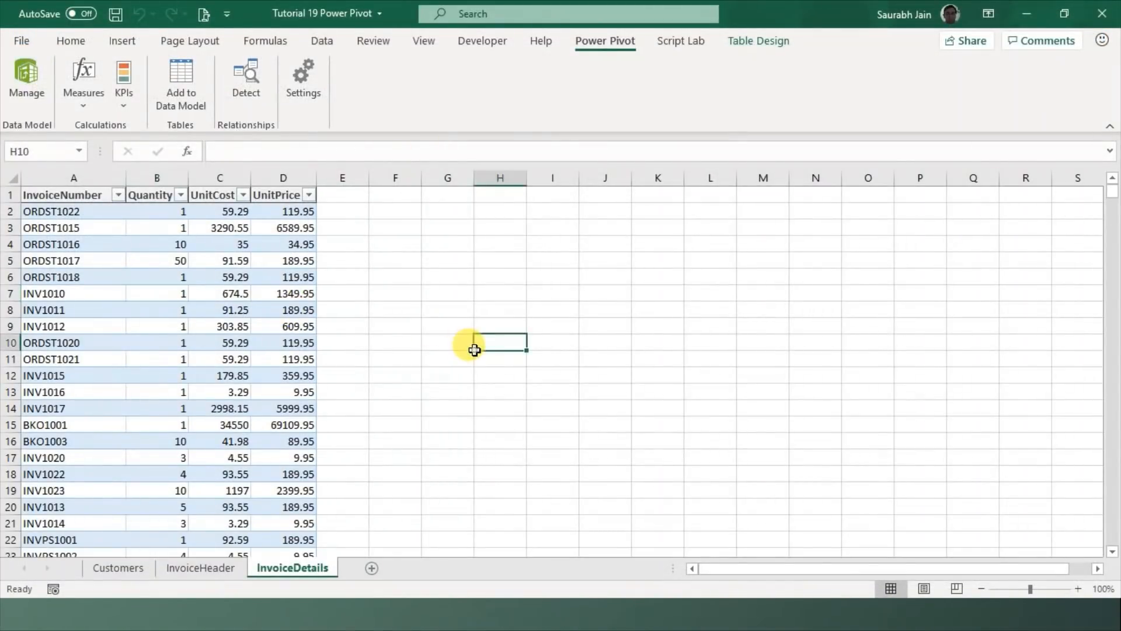
click(199, 292)
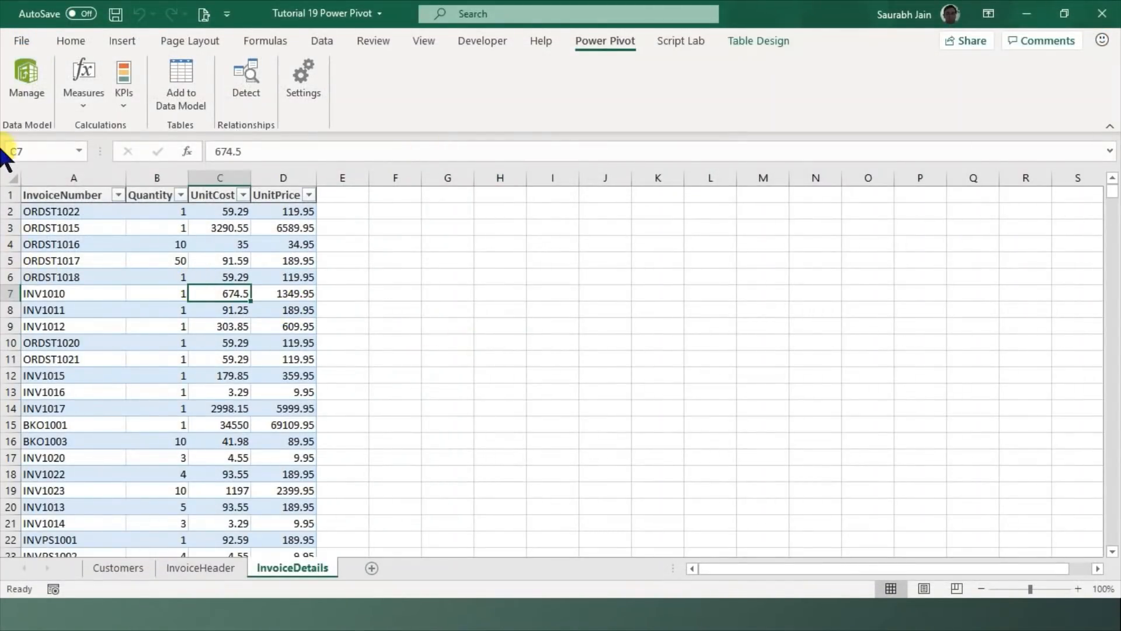
click(30, 88)
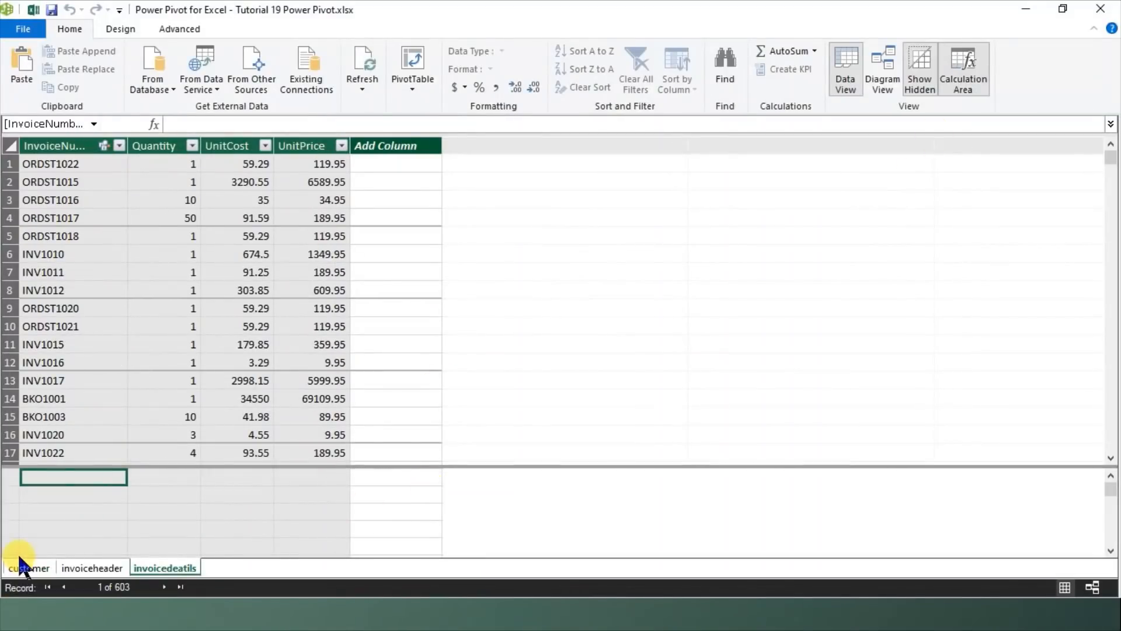
click(81, 570)
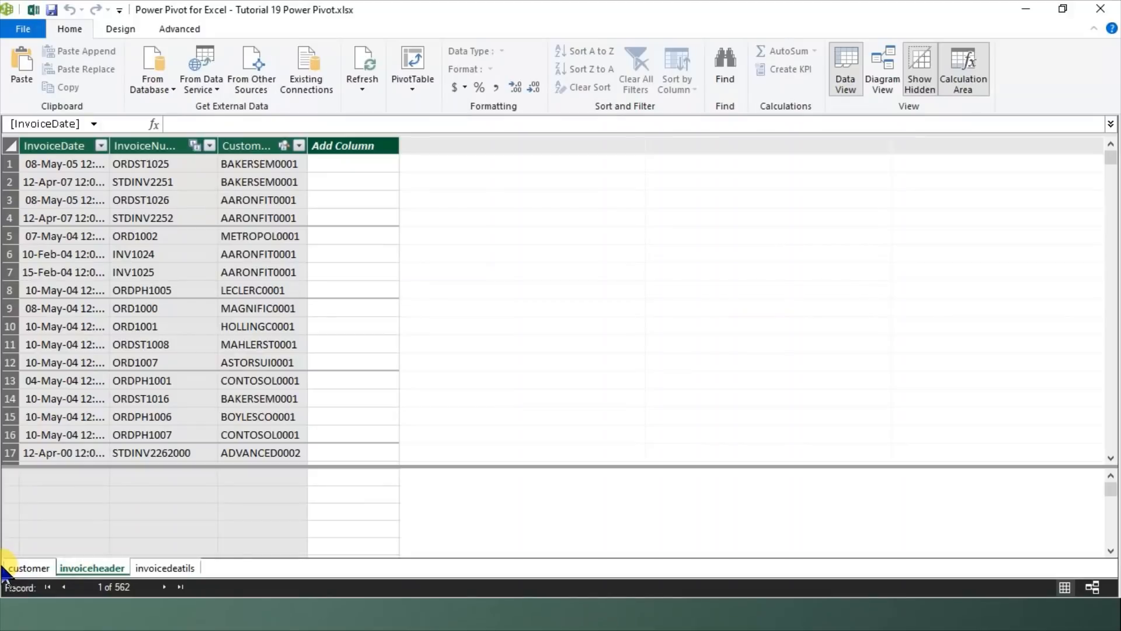
click(1100, 9)
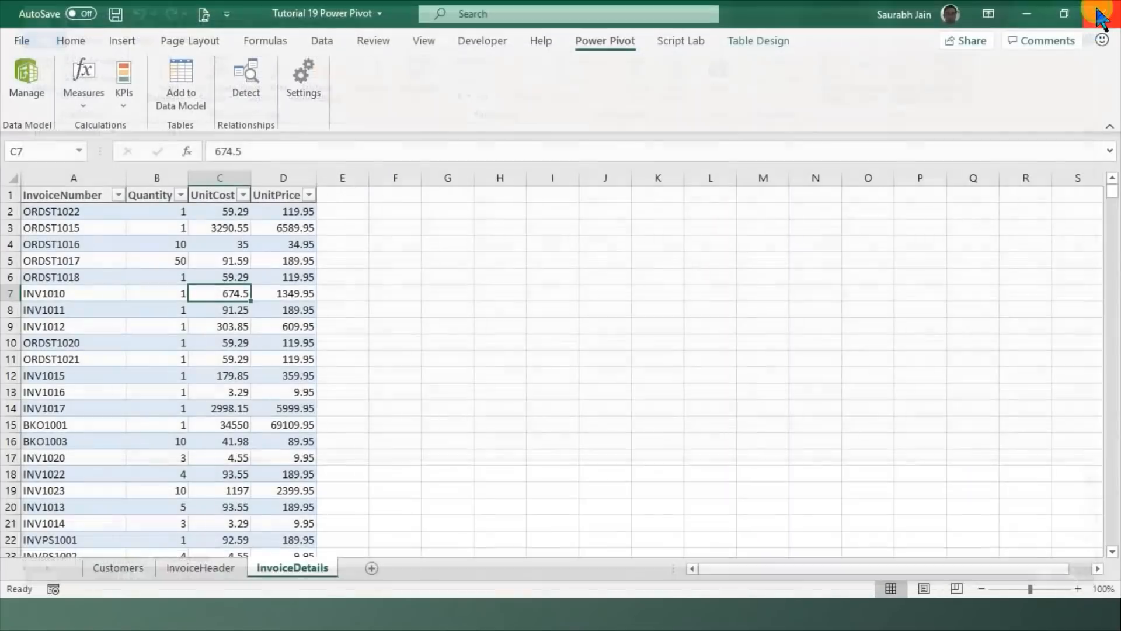
click(126, 264)
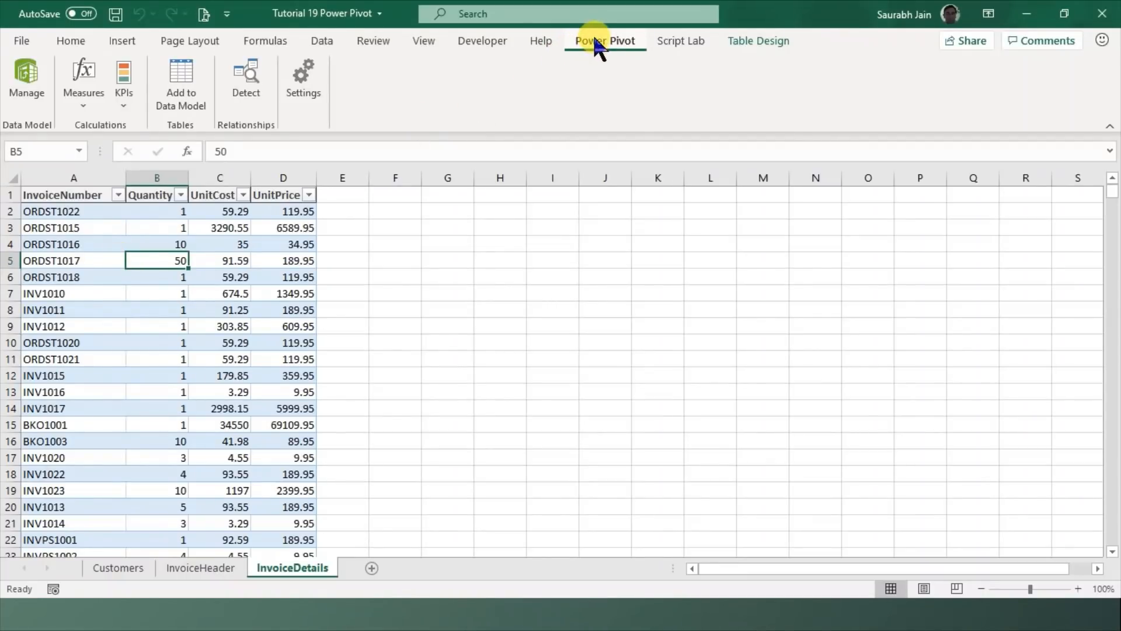
click(106, 306)
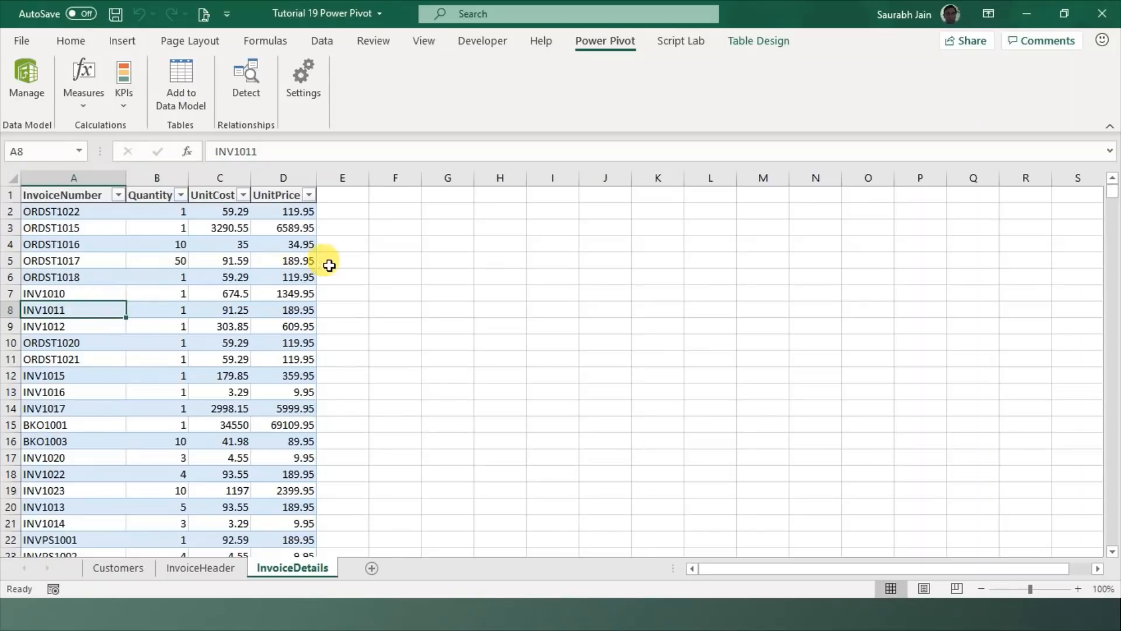
click(303, 246)
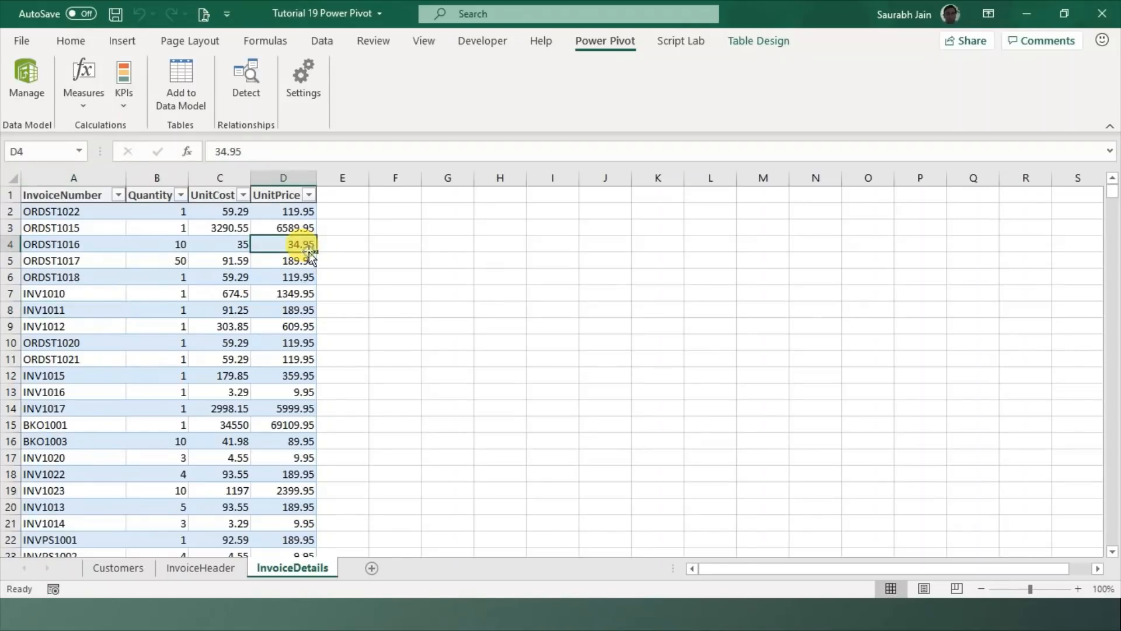
click(240, 306)
click(234, 294)
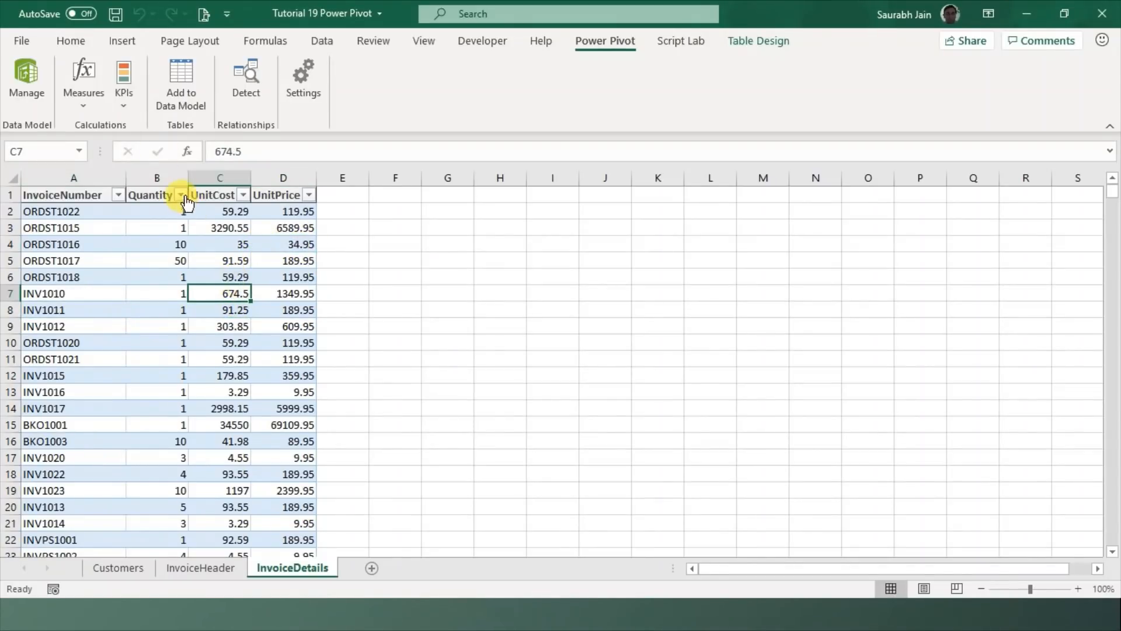
Open the data model and insert a PivotTable based on it on a new worksheet.
click(23, 79)
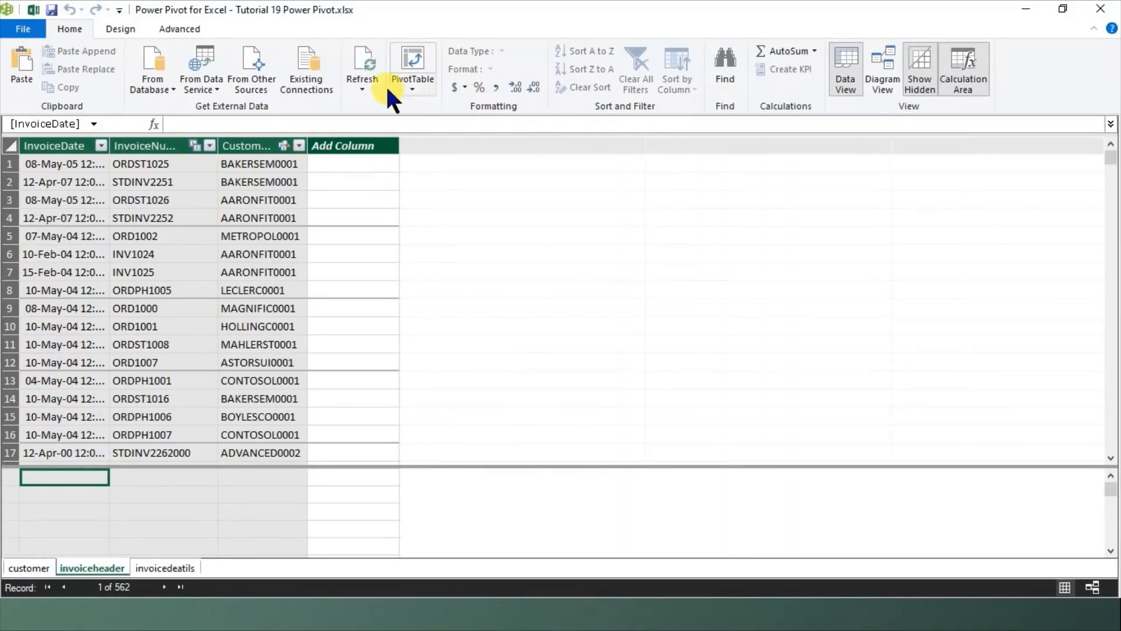
click(412, 65)
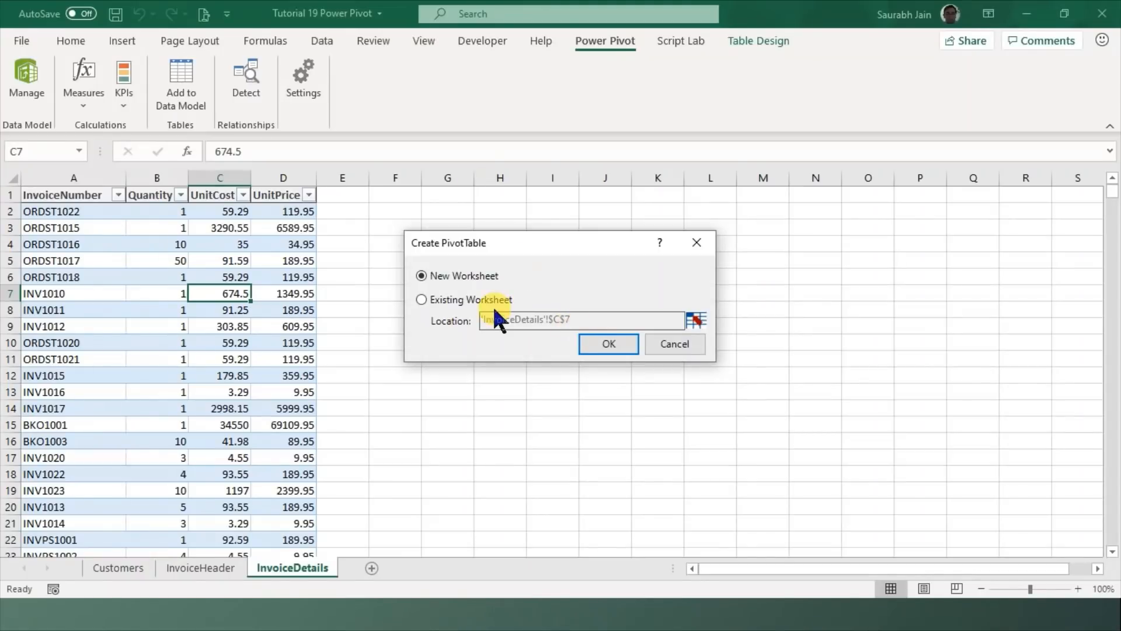
click(620, 345)
click(162, 341)
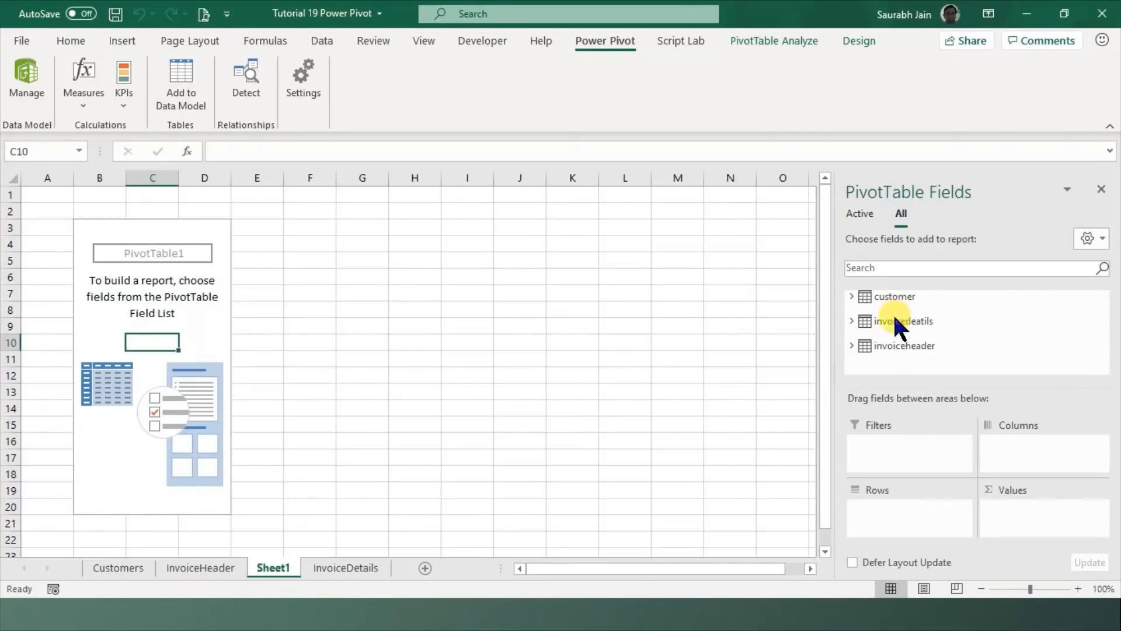
Add CustomerID from the customer table to the pivot table's rows and UnitPrice from invoicedeatils to its values.
click(851, 296)
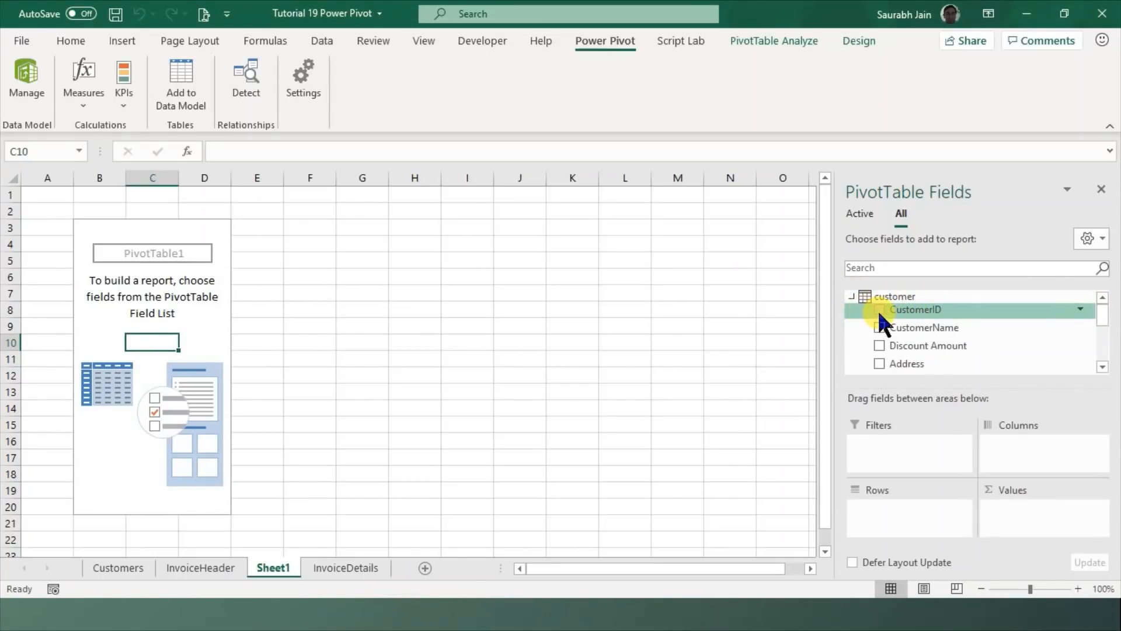
click(880, 310)
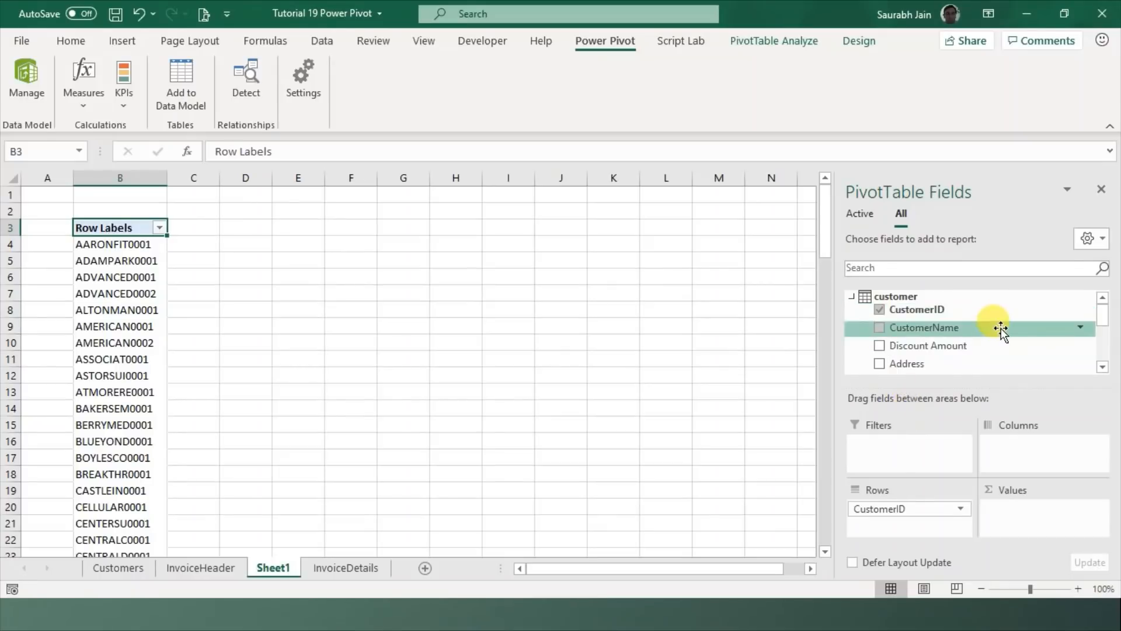
click(1103, 367)
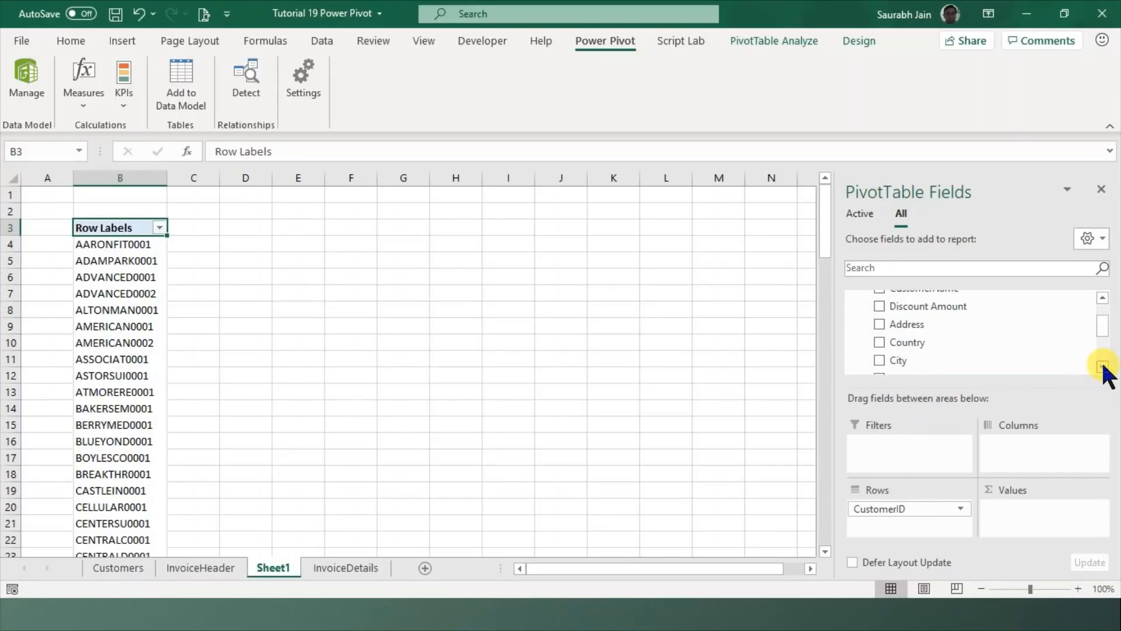
click(1103, 366)
click(1102, 367)
click(1103, 367)
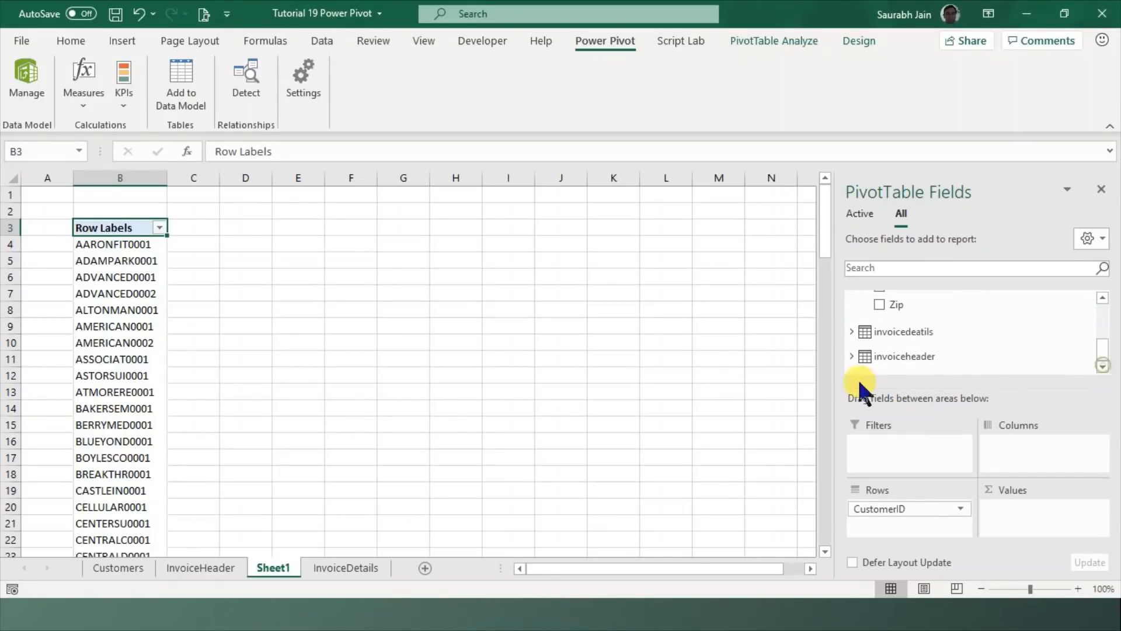
click(850, 332)
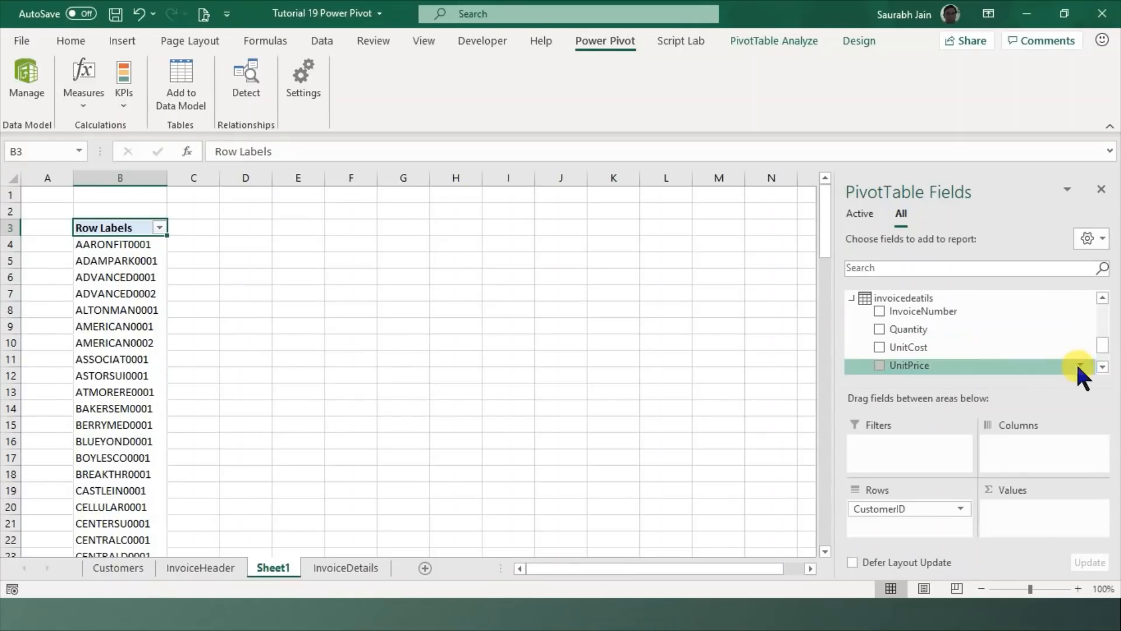
click(1102, 366)
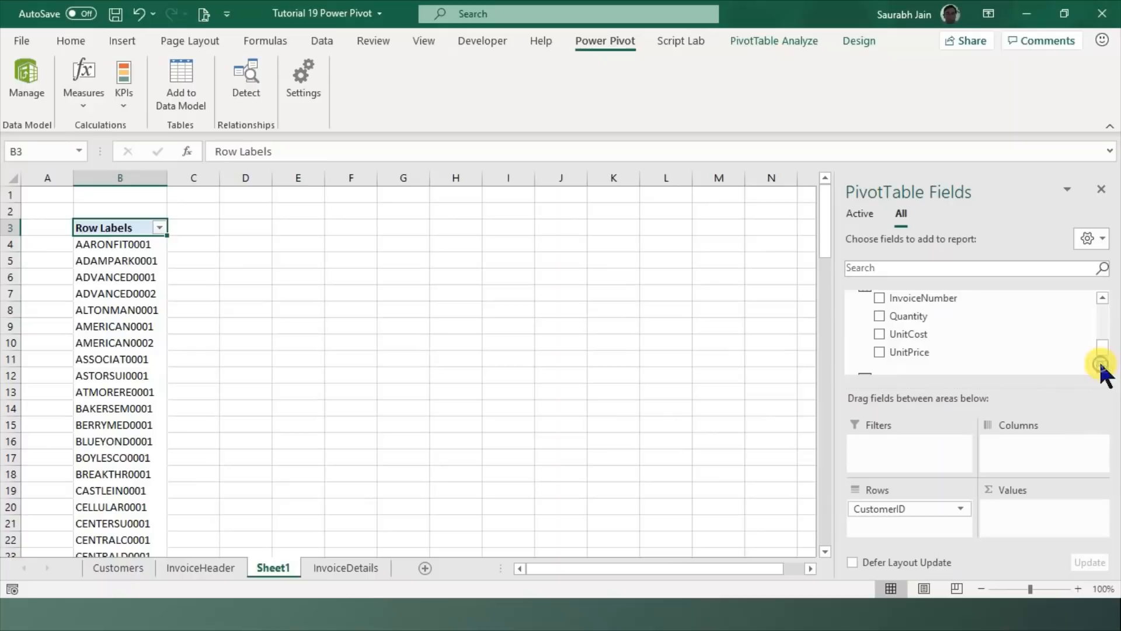
click(878, 352)
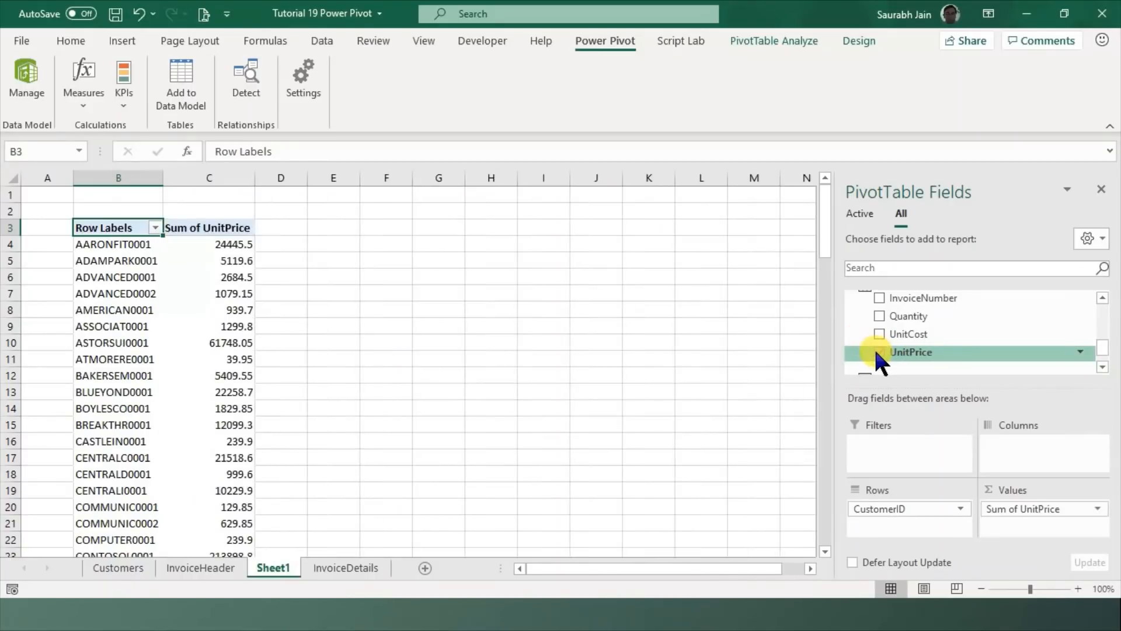
Change the pivot table's UnitPrice value field to summarize by Average.
click(1092, 508)
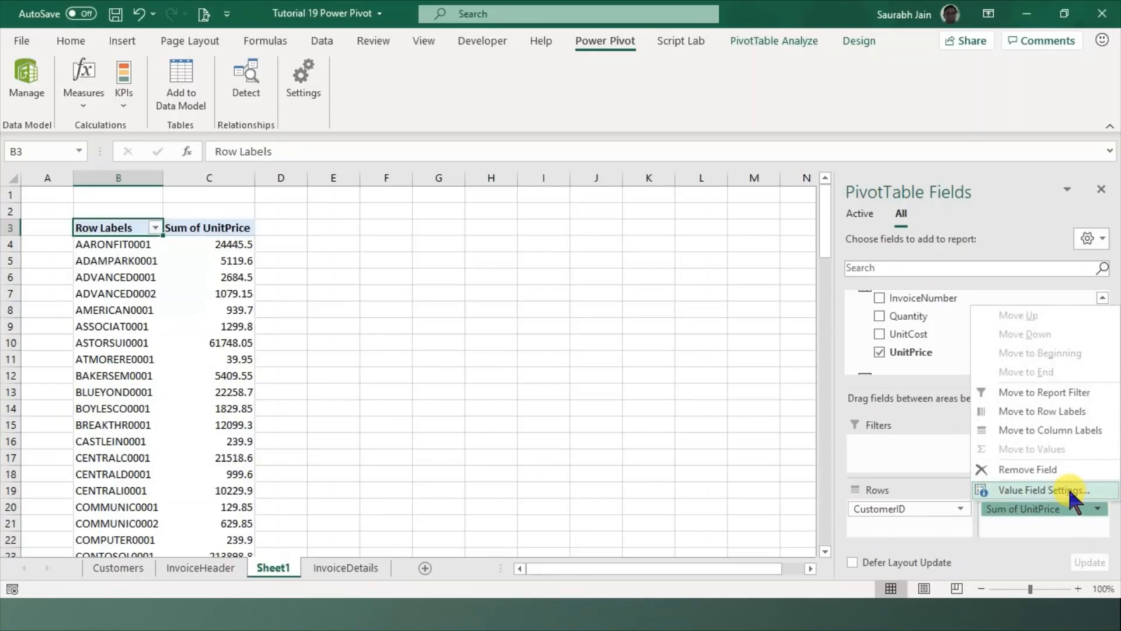
click(1072, 492)
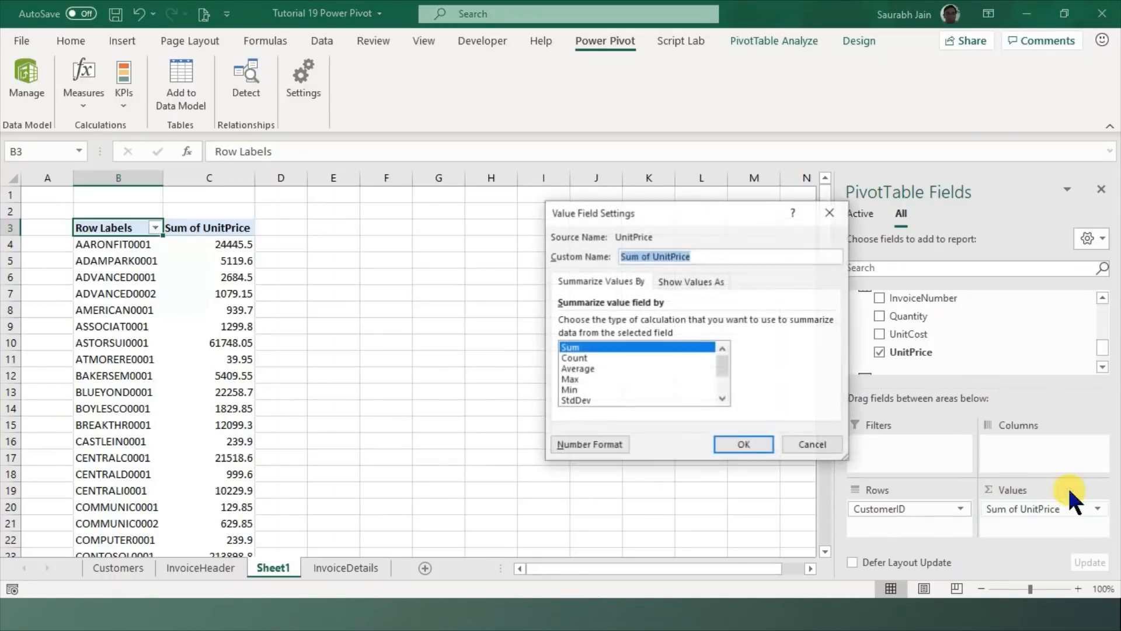
click(587, 368)
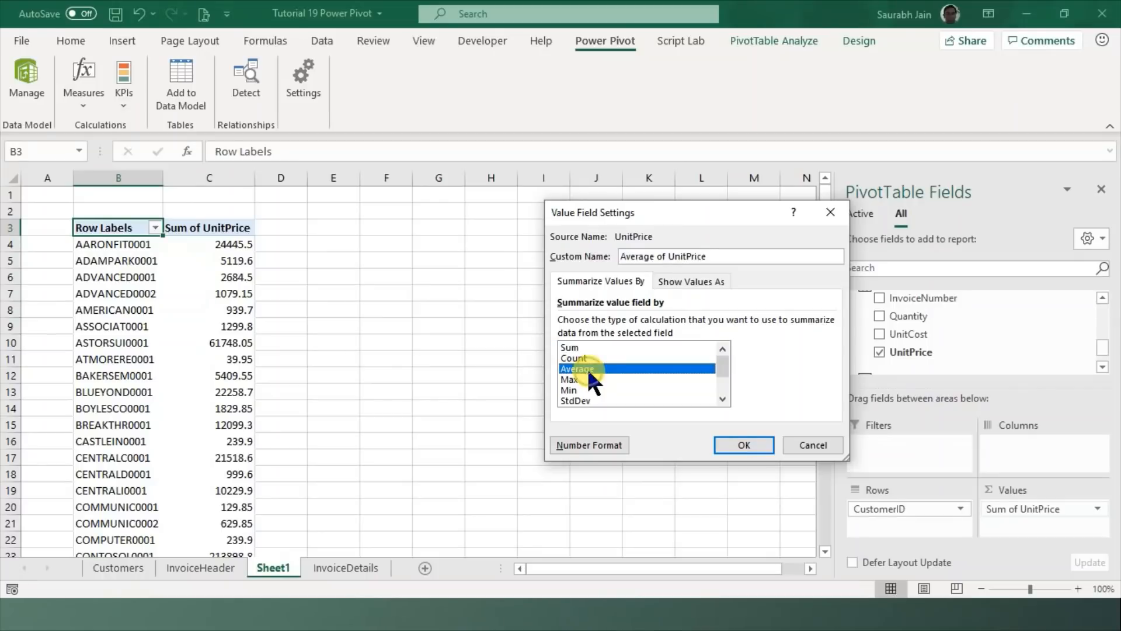
click(743, 445)
click(430, 293)
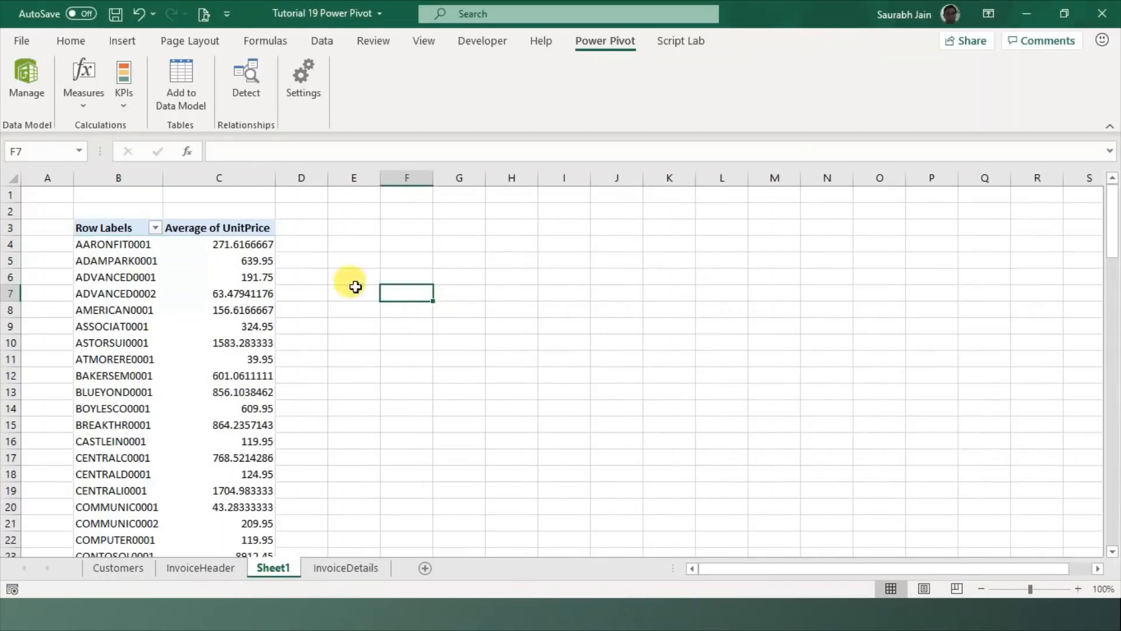
click(97, 277)
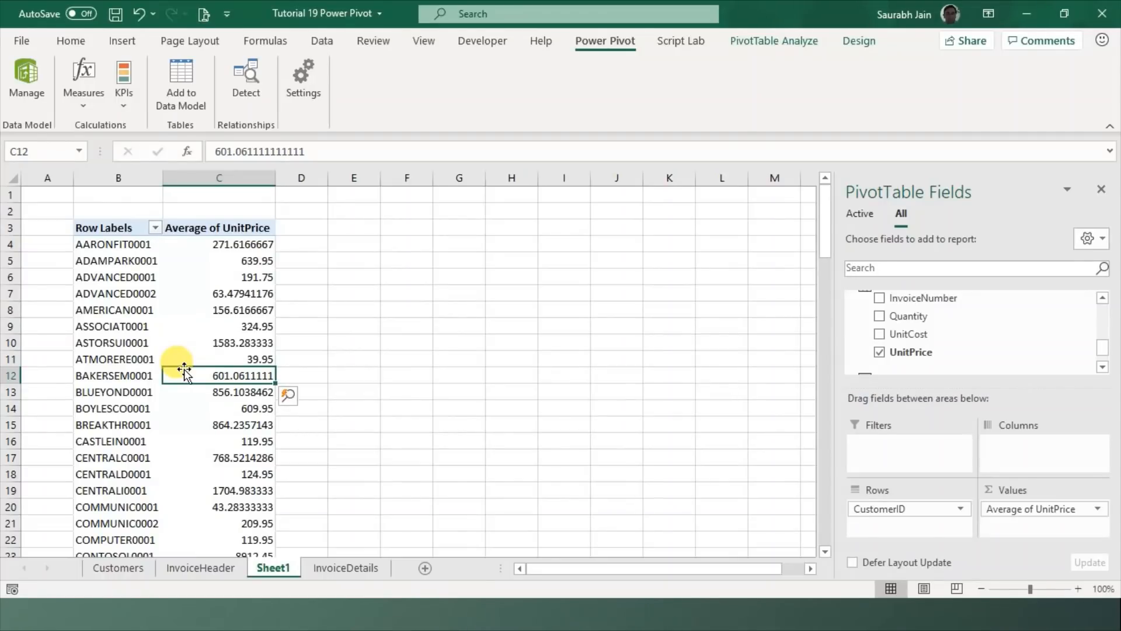
Examine the Quantity, UnitCost and UnitPrice columns on the InvoiceDetails sheet.
click(353, 568)
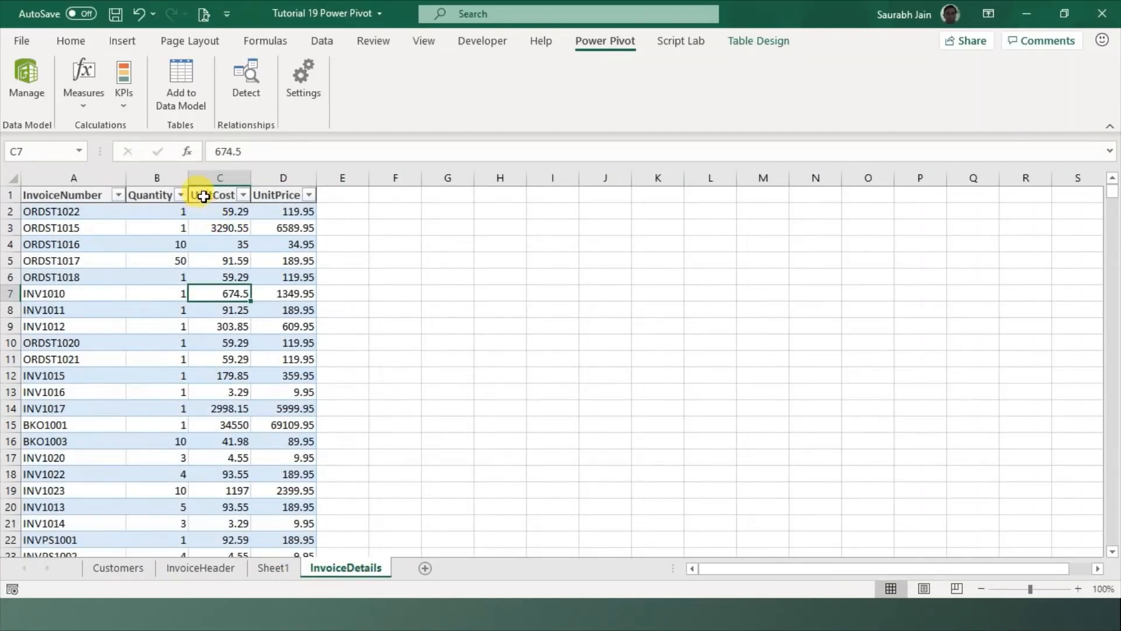
click(208, 187)
click(278, 194)
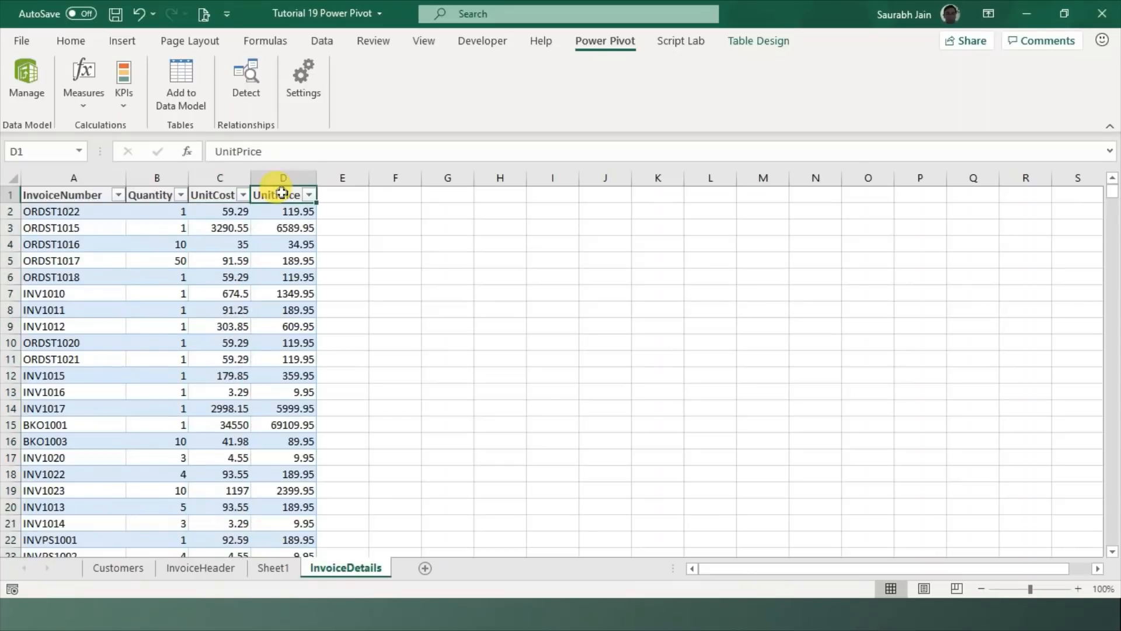
click(152, 195)
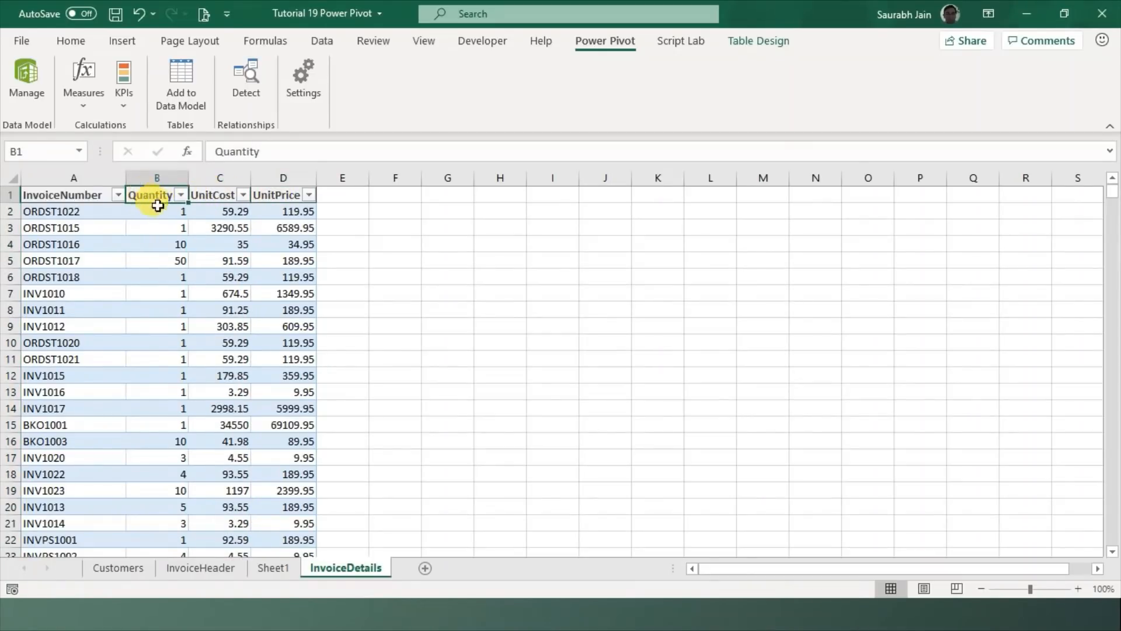
click(297, 216)
click(144, 226)
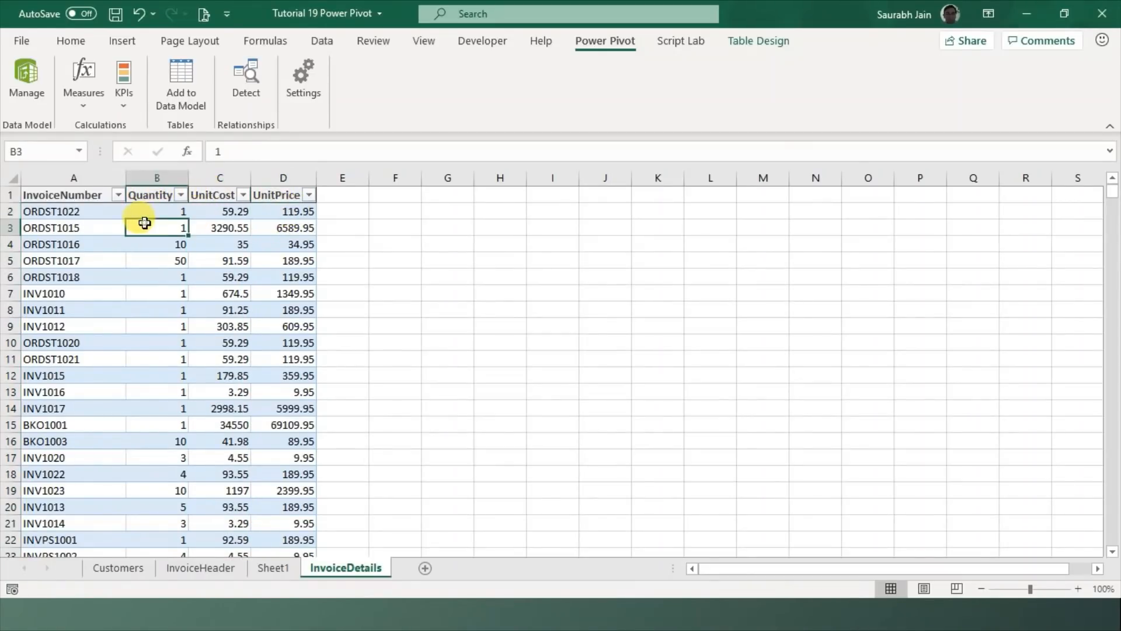
click(482, 234)
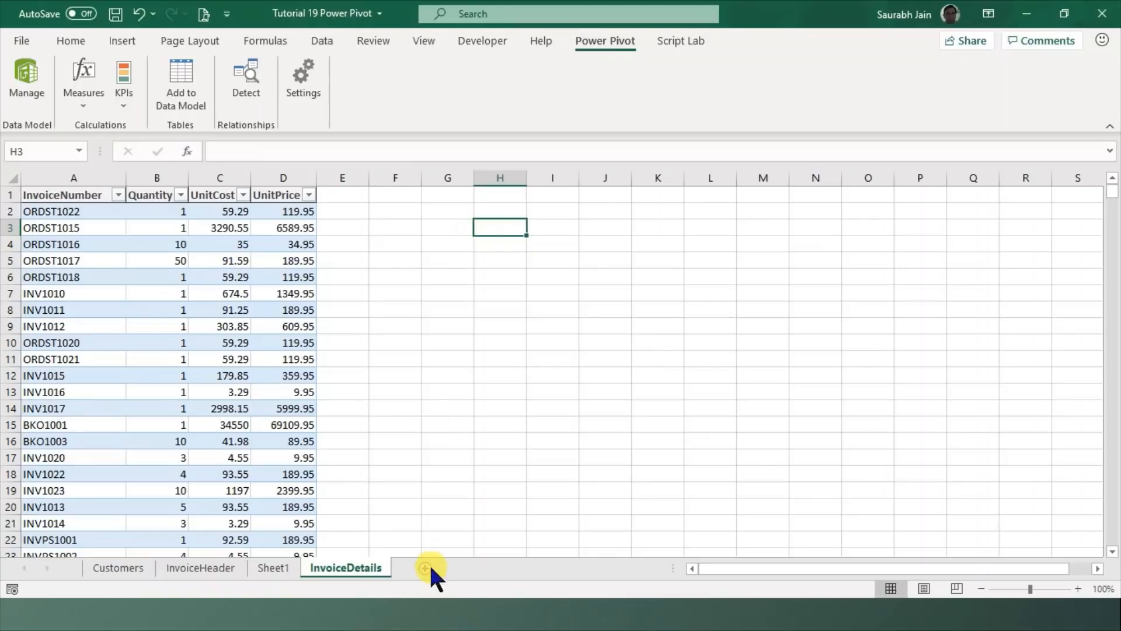
click(533, 457)
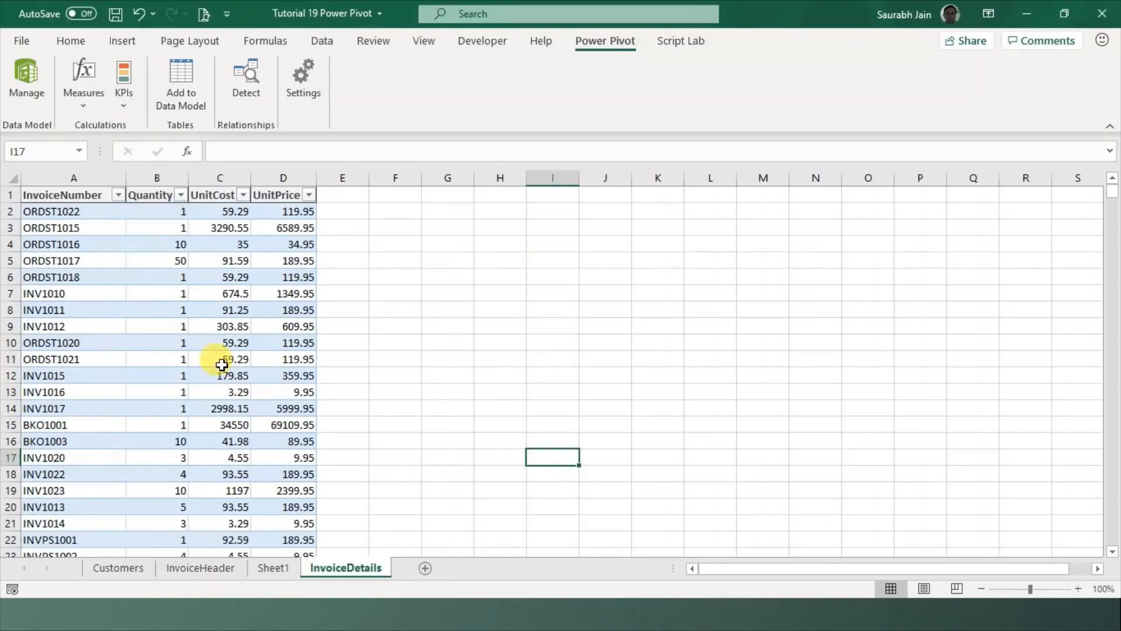
click(367, 281)
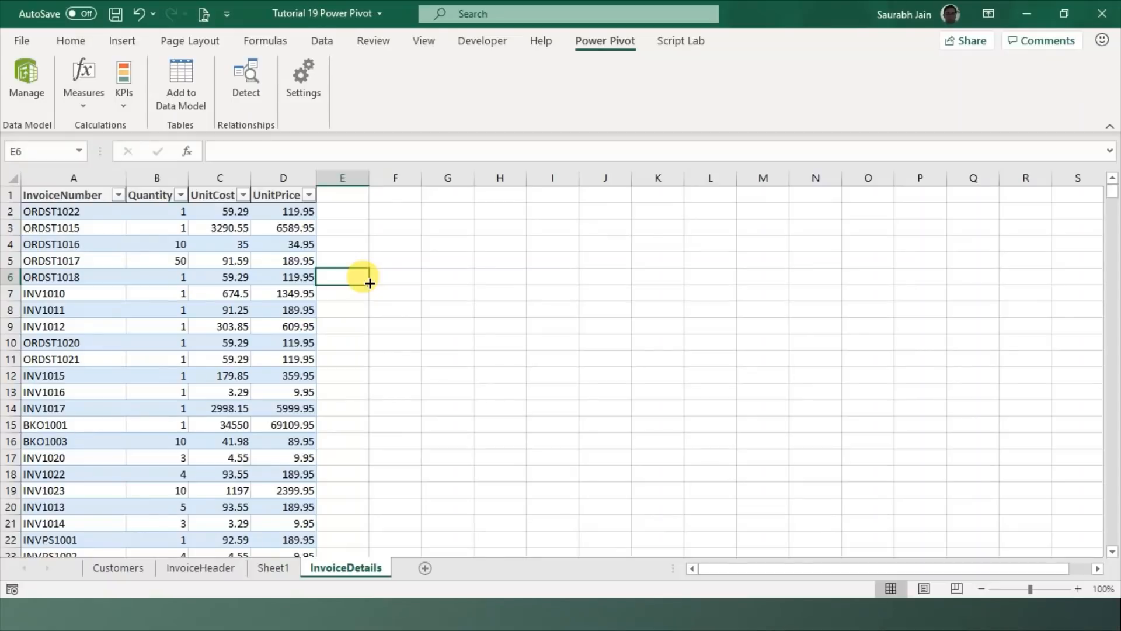
Add a calculated column to the invoicedeatils table in the data model with the formula =invoicedeatils[Quantity]*invoicedeatils[UnitPrice].
click(26, 79)
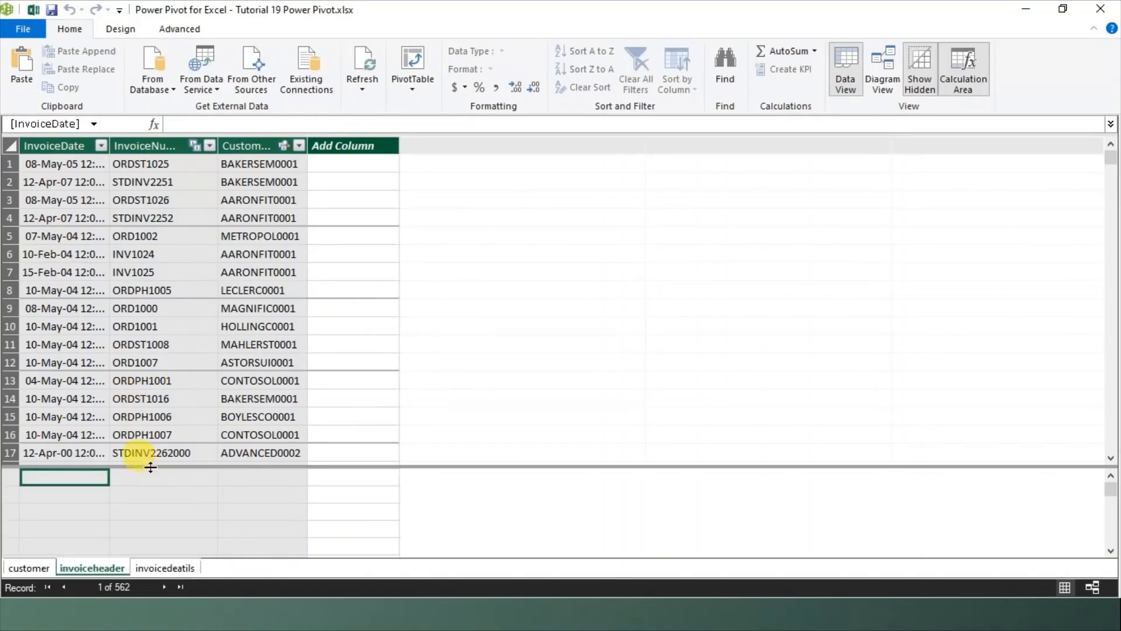
click(170, 569)
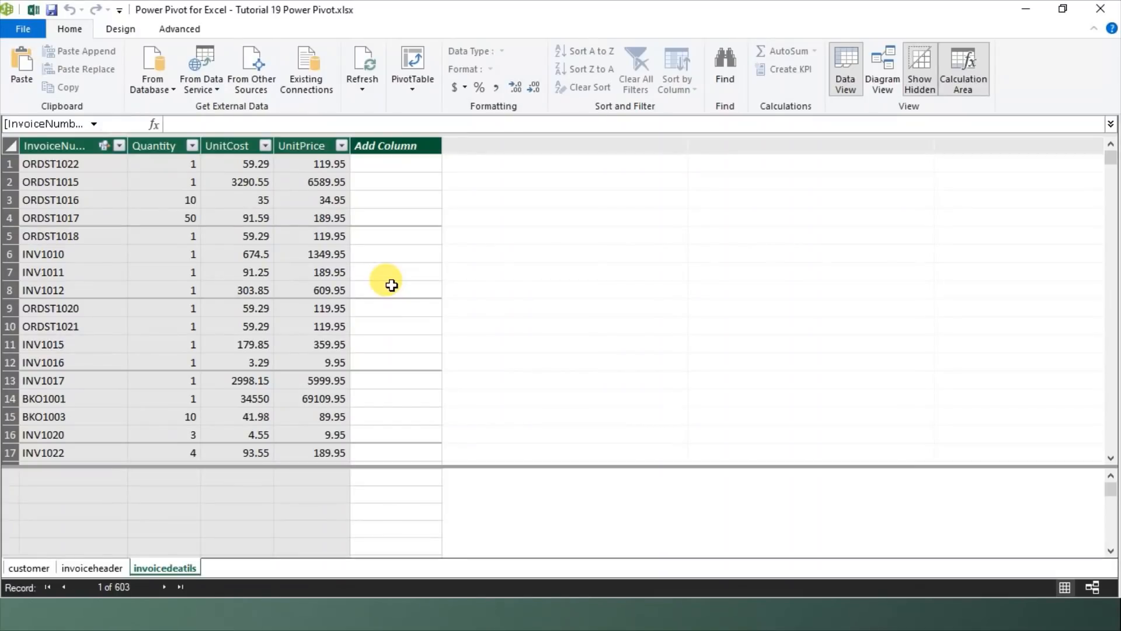
click(402, 166)
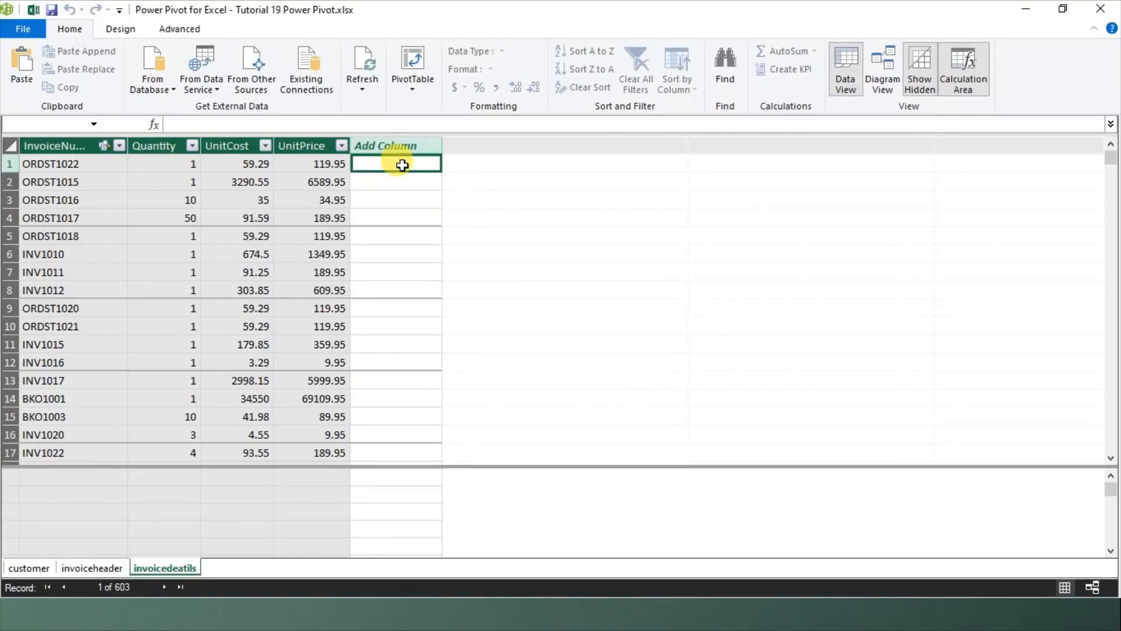
click(400, 123)
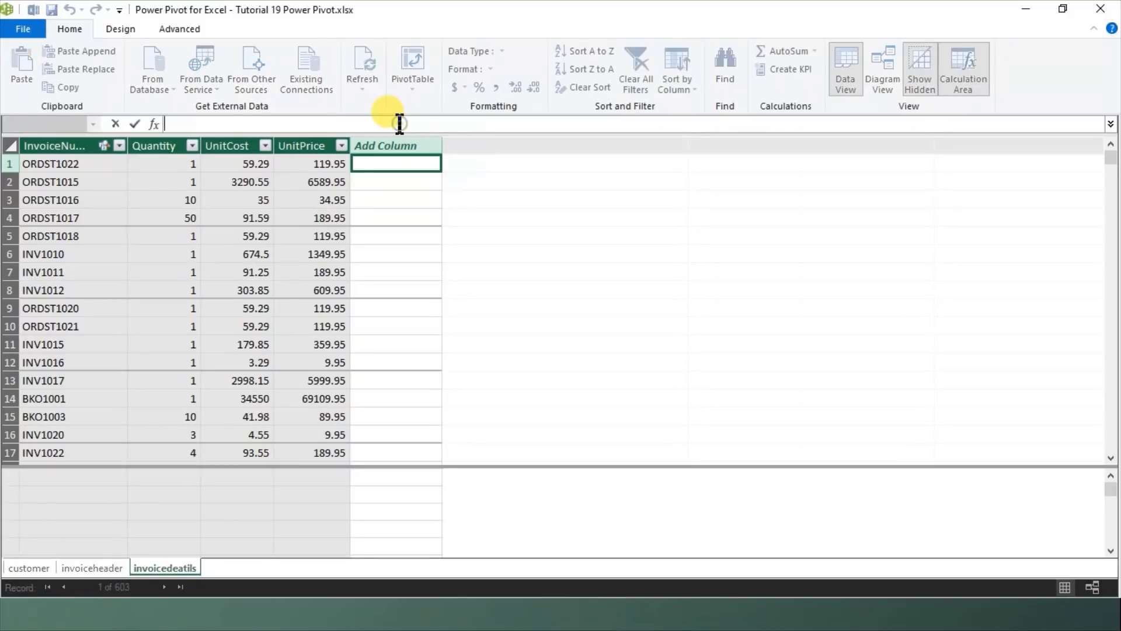
text(=)
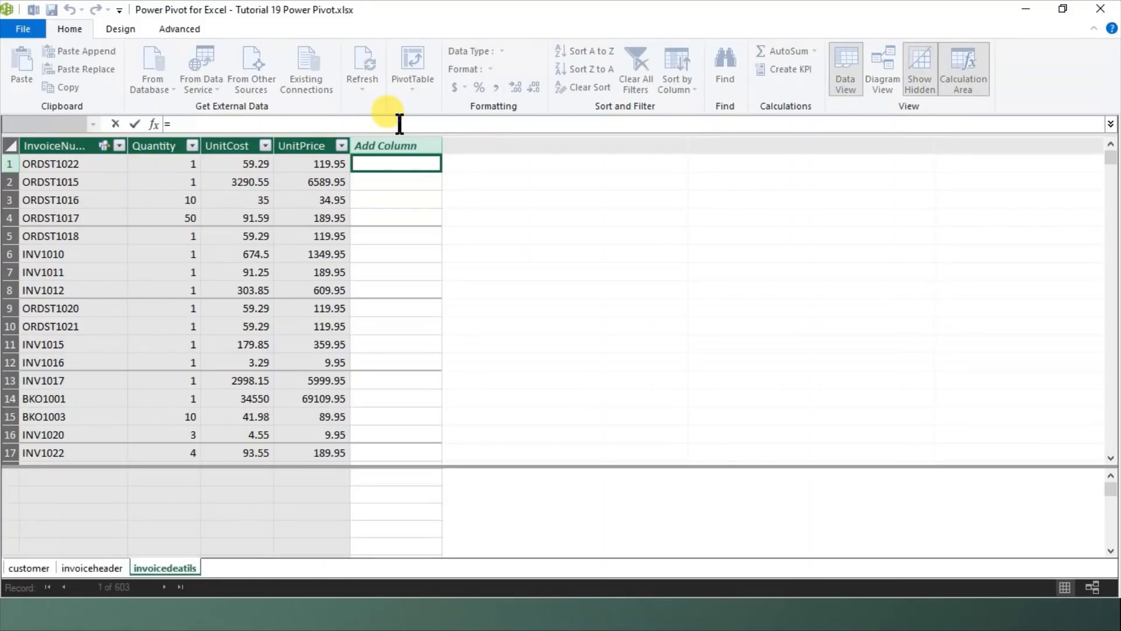
click(171, 167)
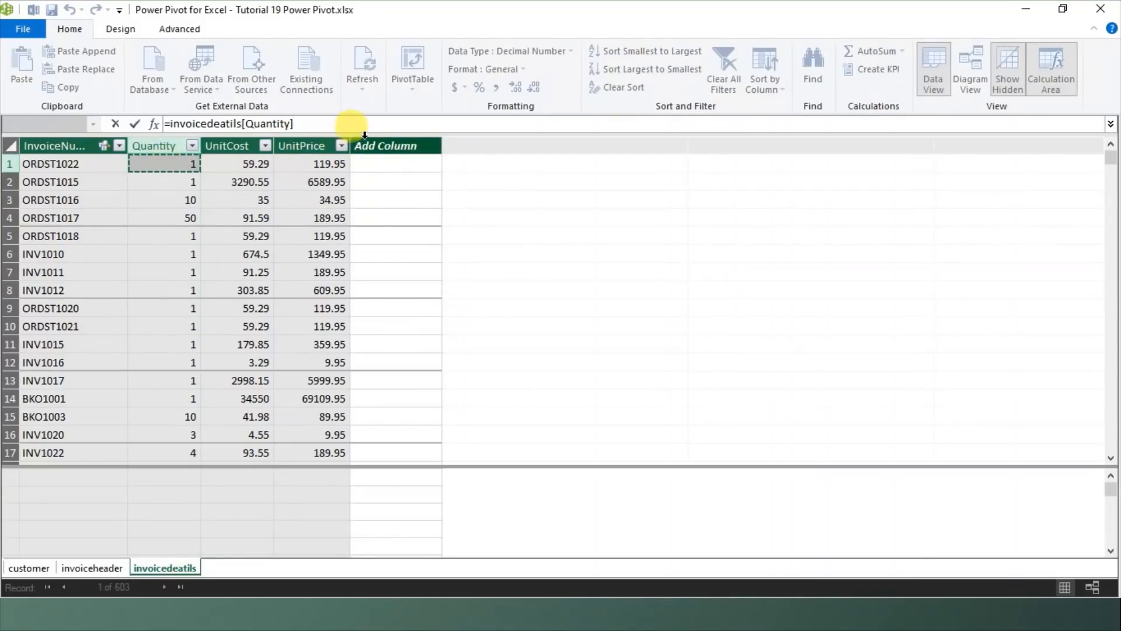
text(*)
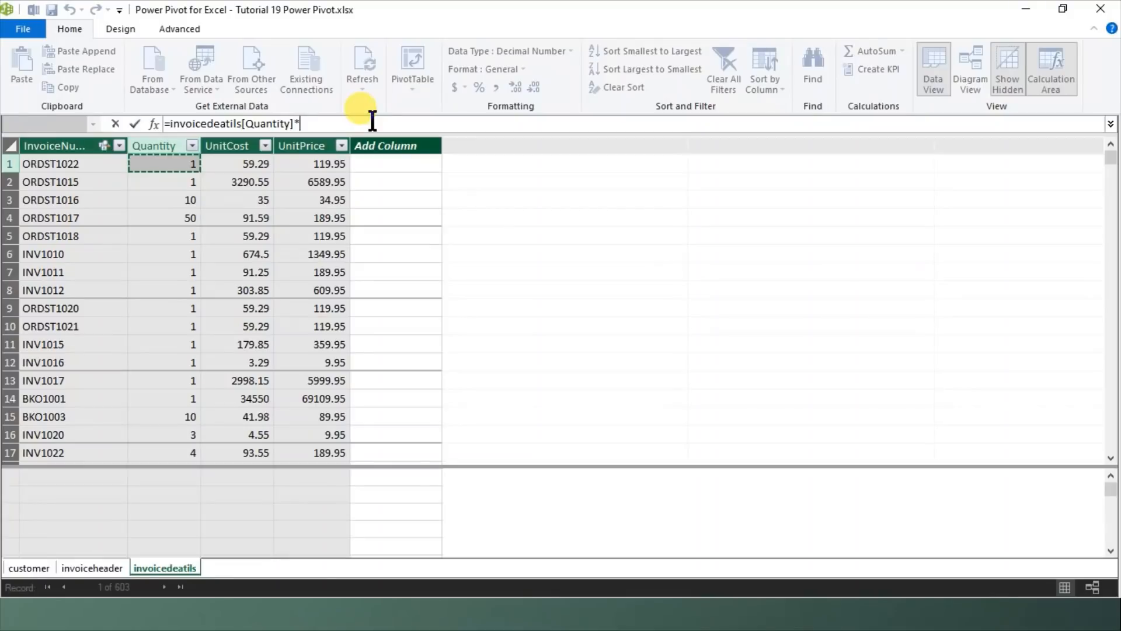
click(320, 164)
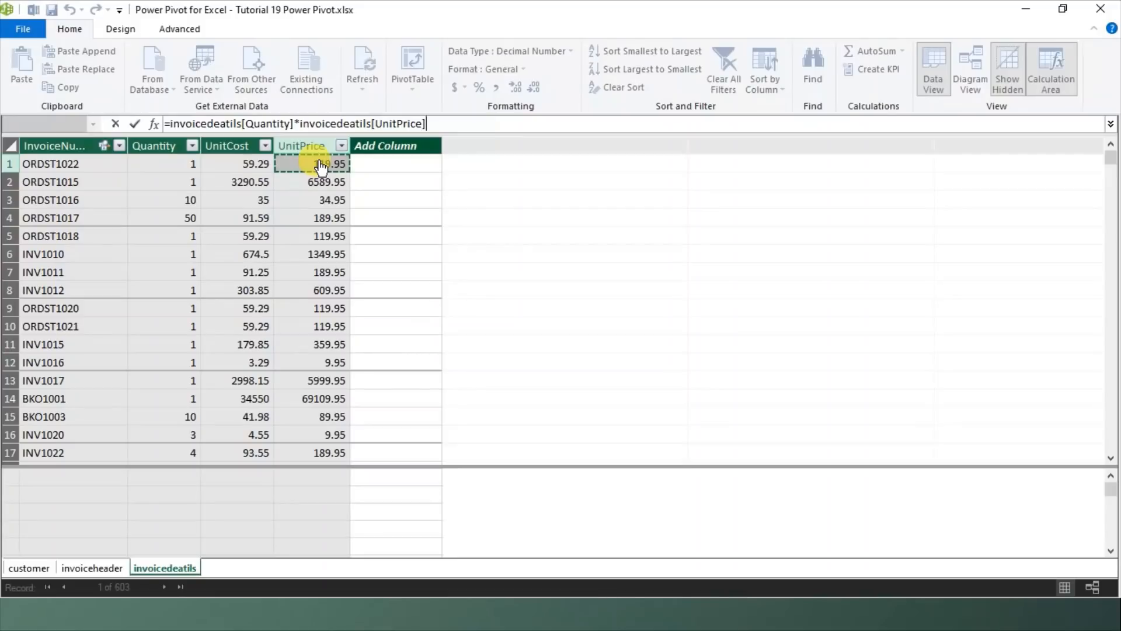
key(Return)
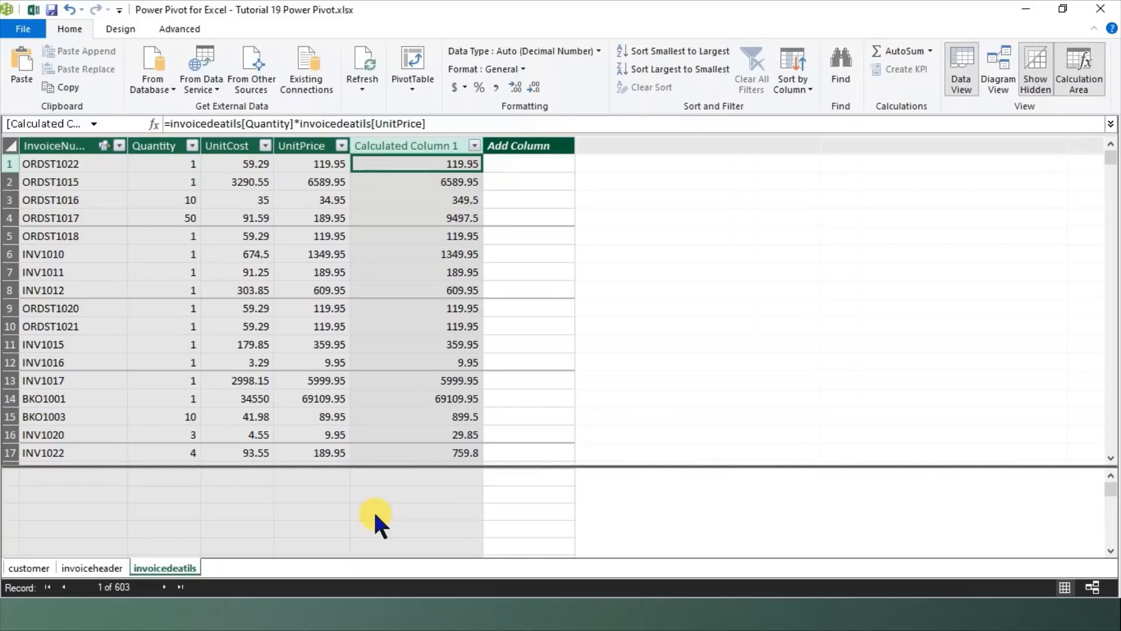
Rename the calculated column in the invoicedeatils table as Revenue.
click(419, 148)
right_click(418, 148)
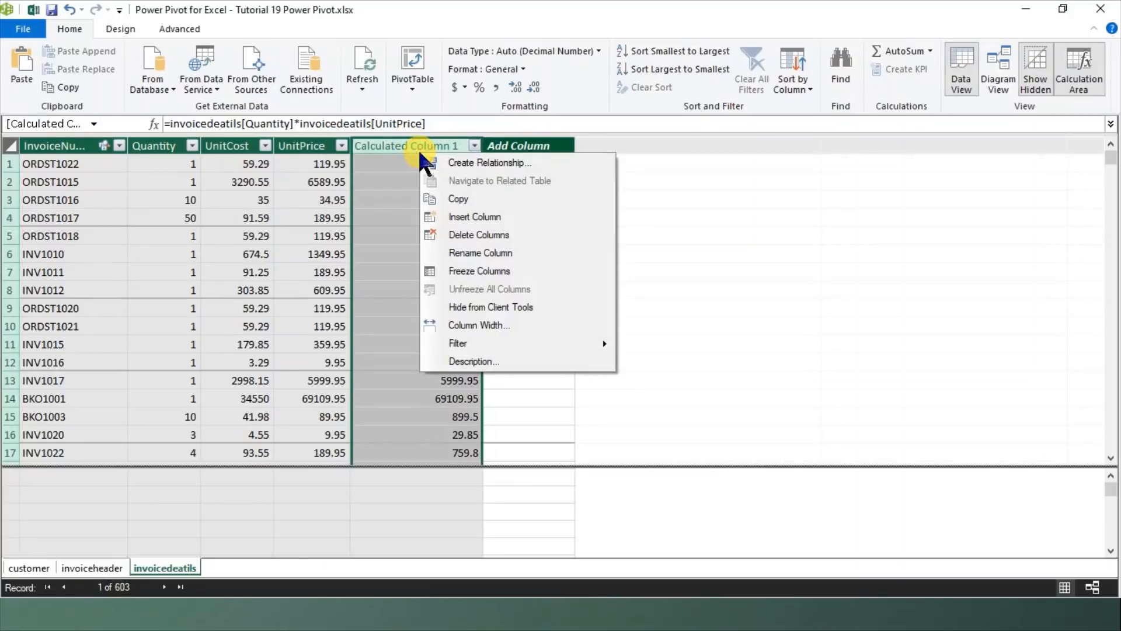
click(517, 252)
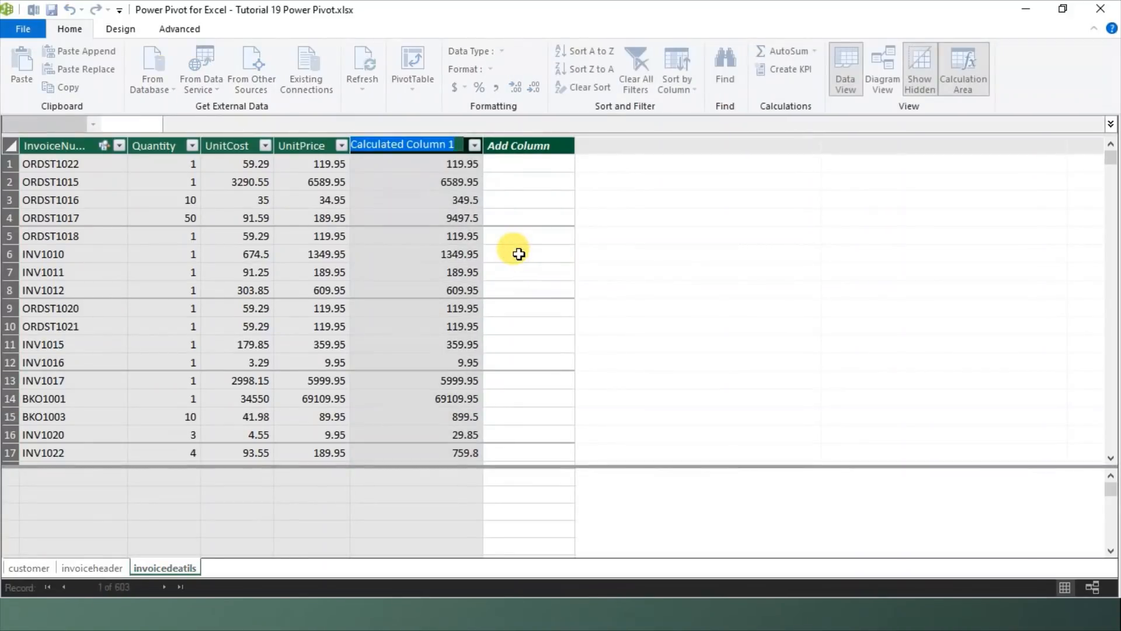
text(Rev)
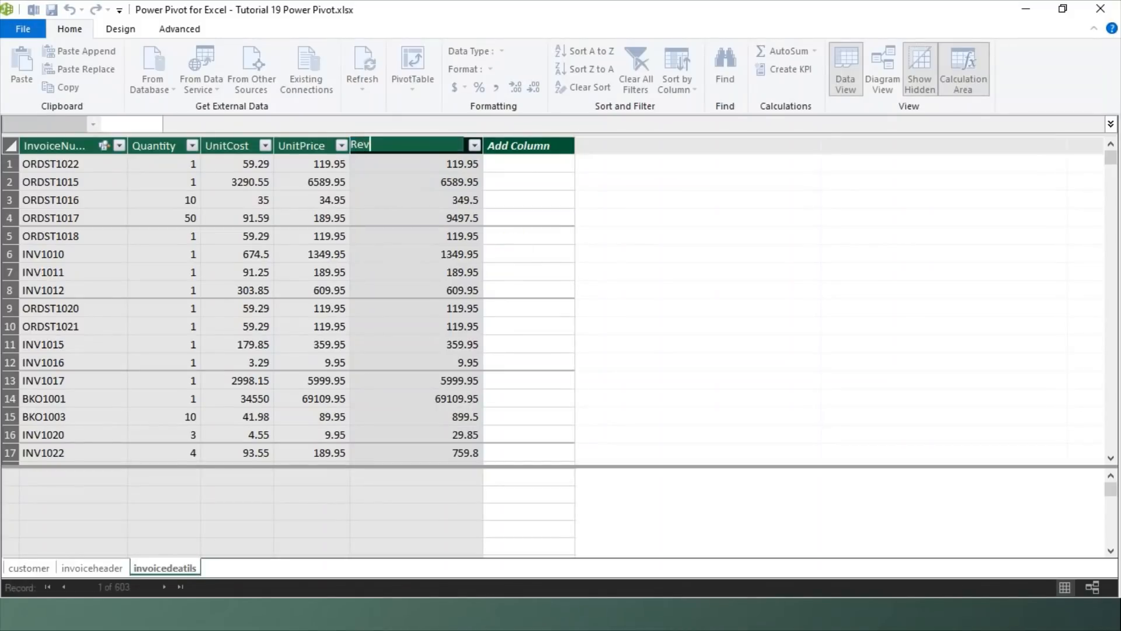
text(enue)
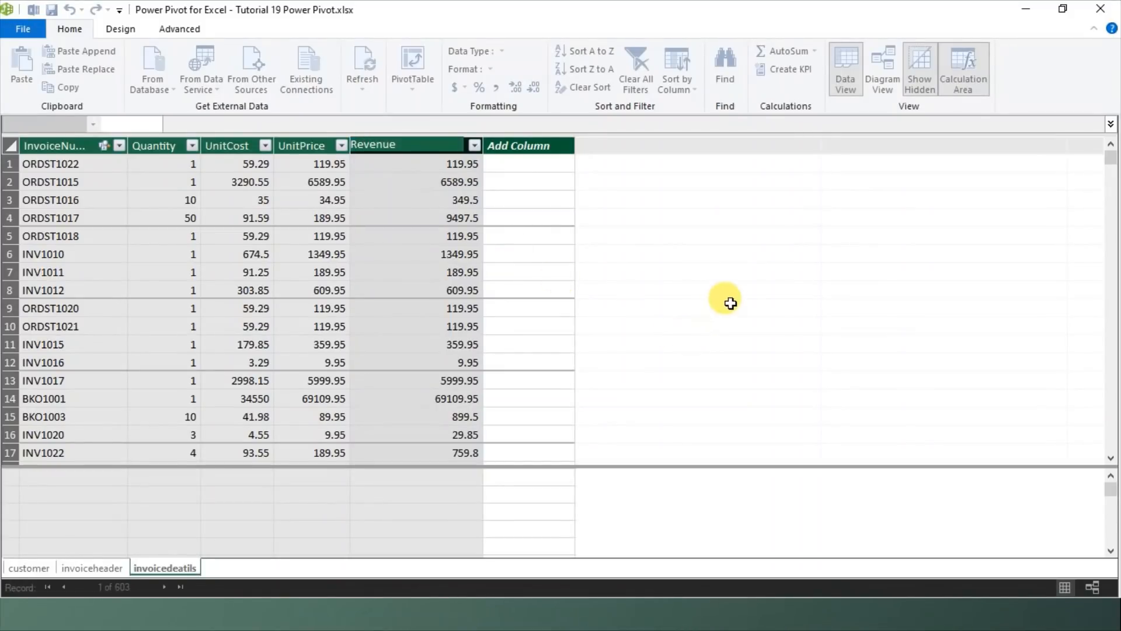
key(Return)
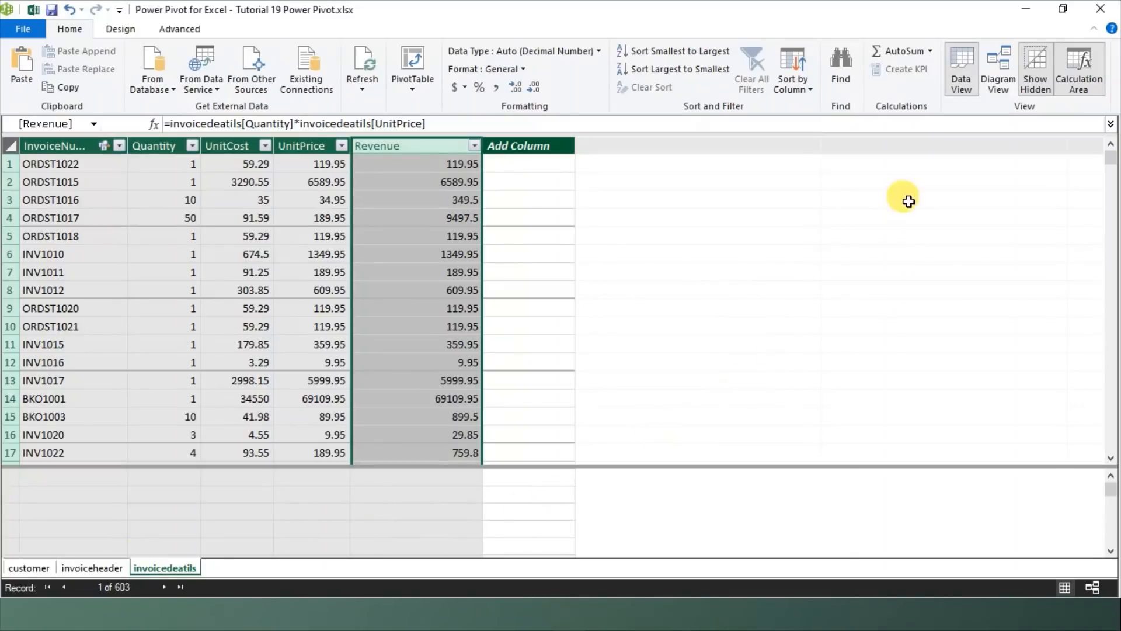
Return to the pivot table on Sheet1 and add the Revenue field from invoicedeatils to its values.
click(1103, 9)
click(353, 310)
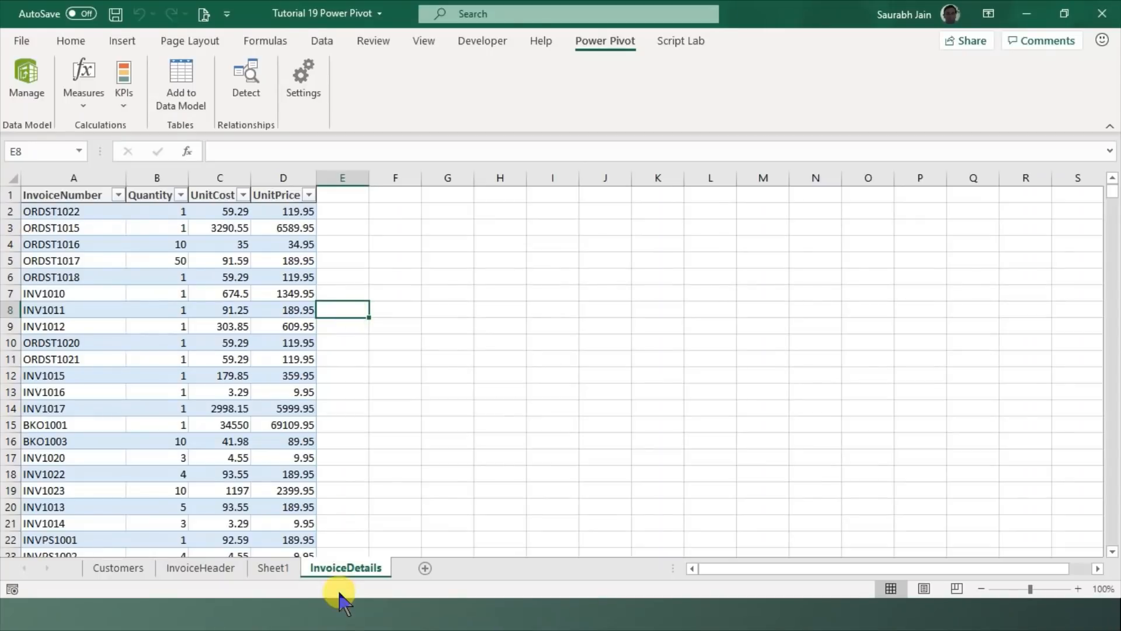
click(275, 565)
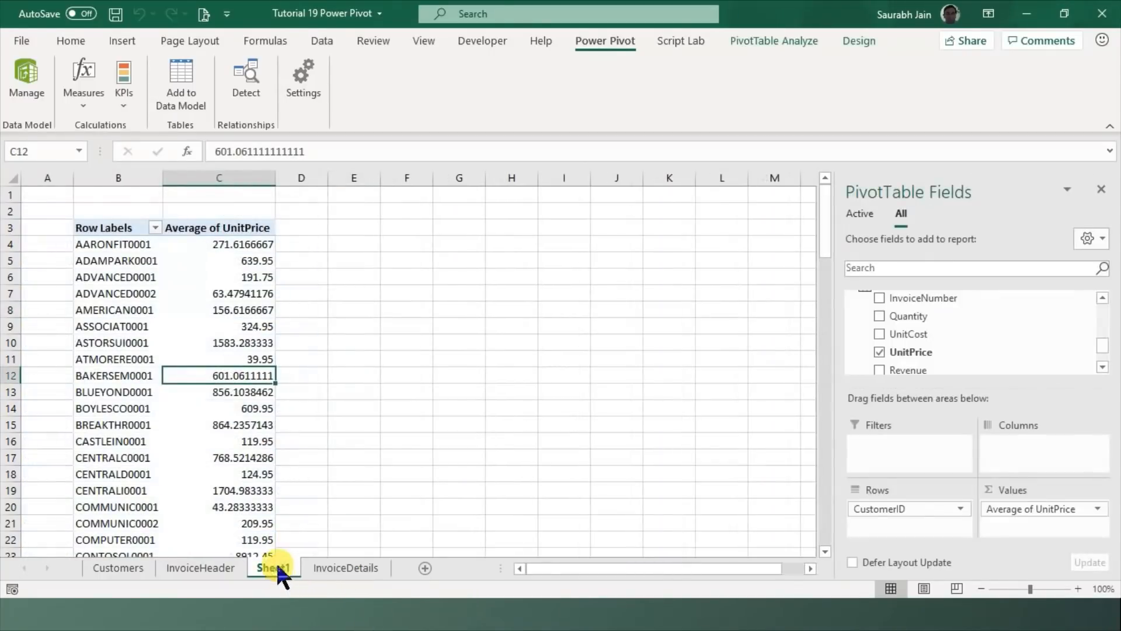
click(200, 349)
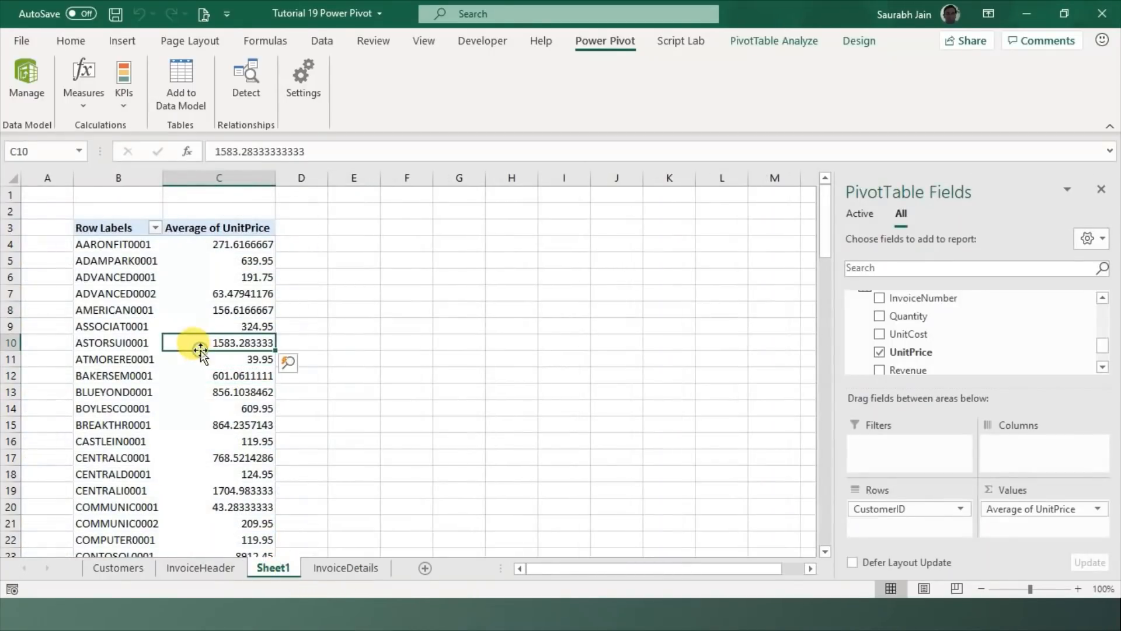
click(1102, 366)
click(1103, 366)
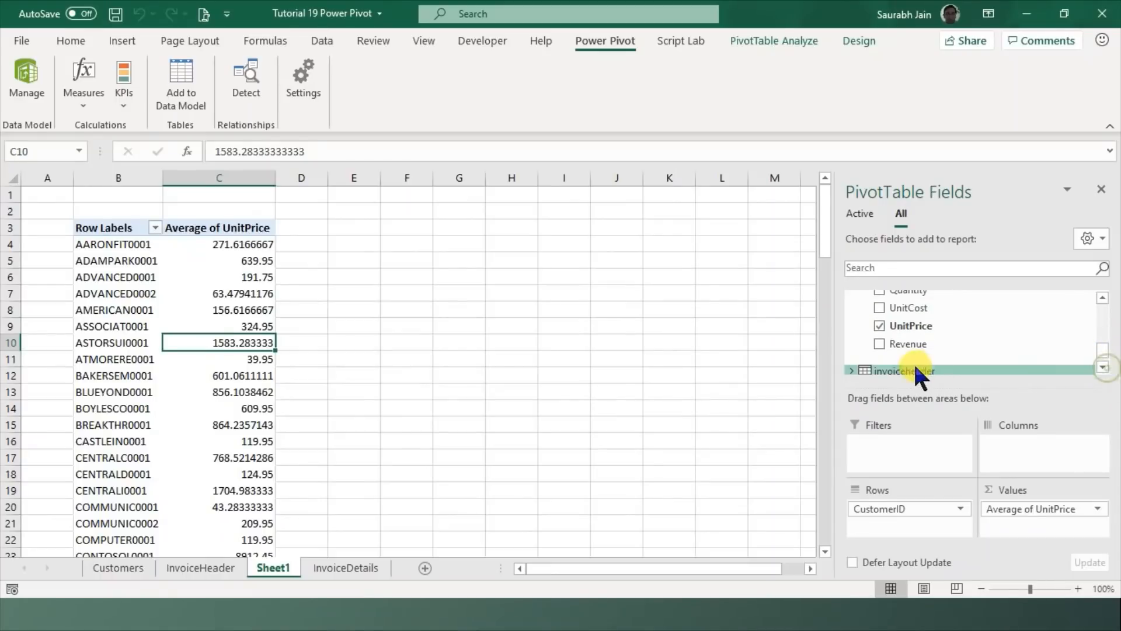
click(879, 344)
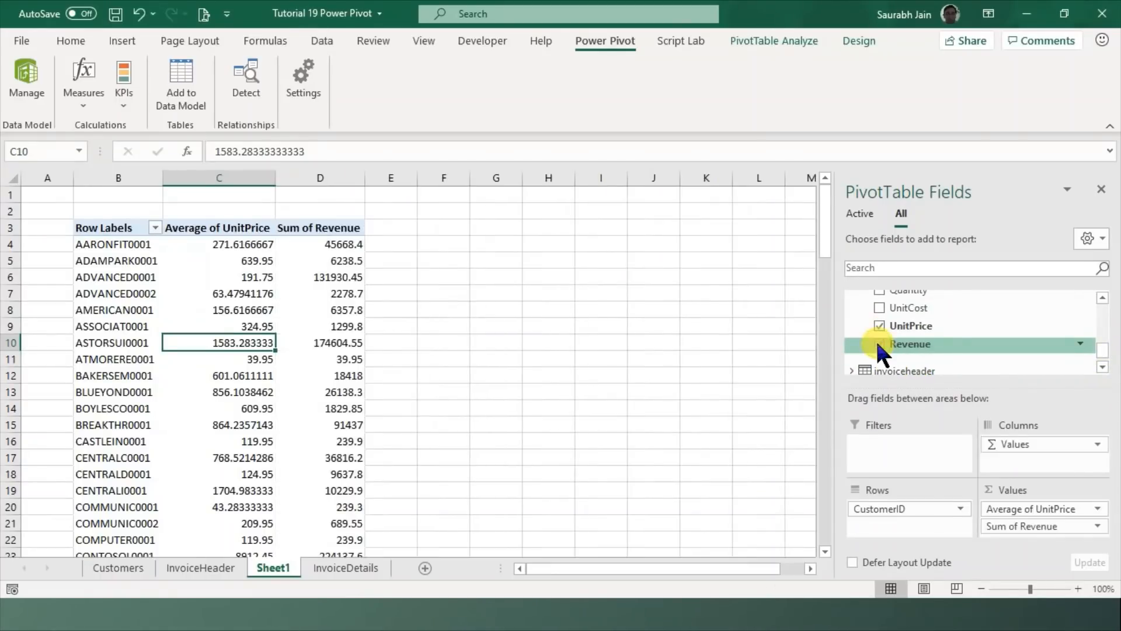
Remove Average of UnitPrice from the pivot table's values.
click(1096, 508)
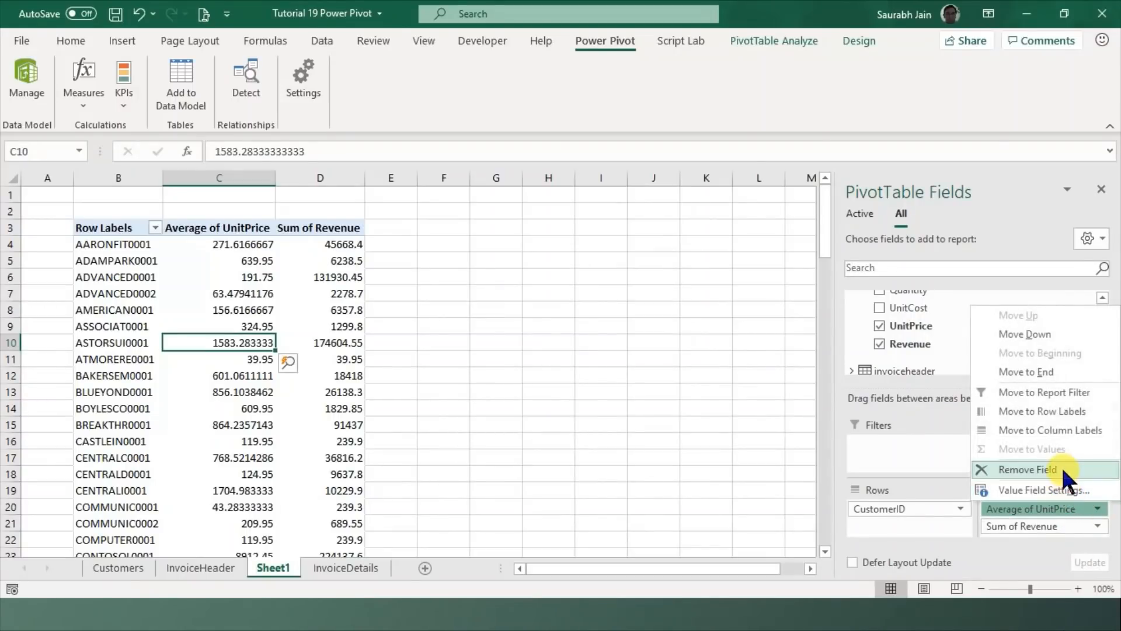
click(1028, 470)
click(474, 375)
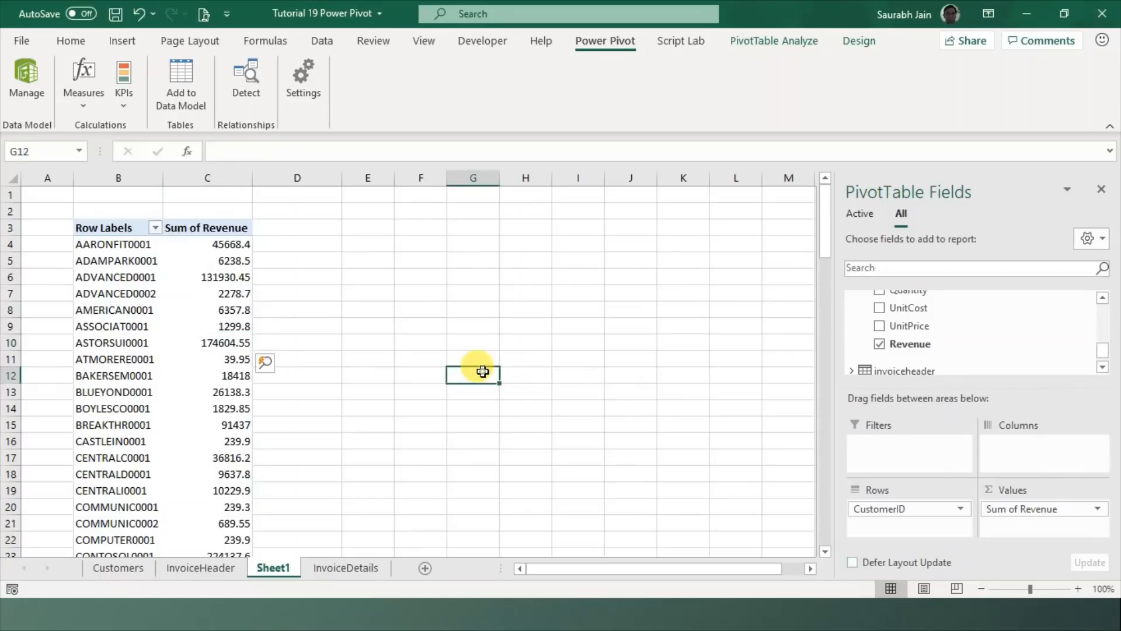
Add CustomerName from the customer table to the pivot table's rows, below CustomerID.
drag(87, 264, 251, 259)
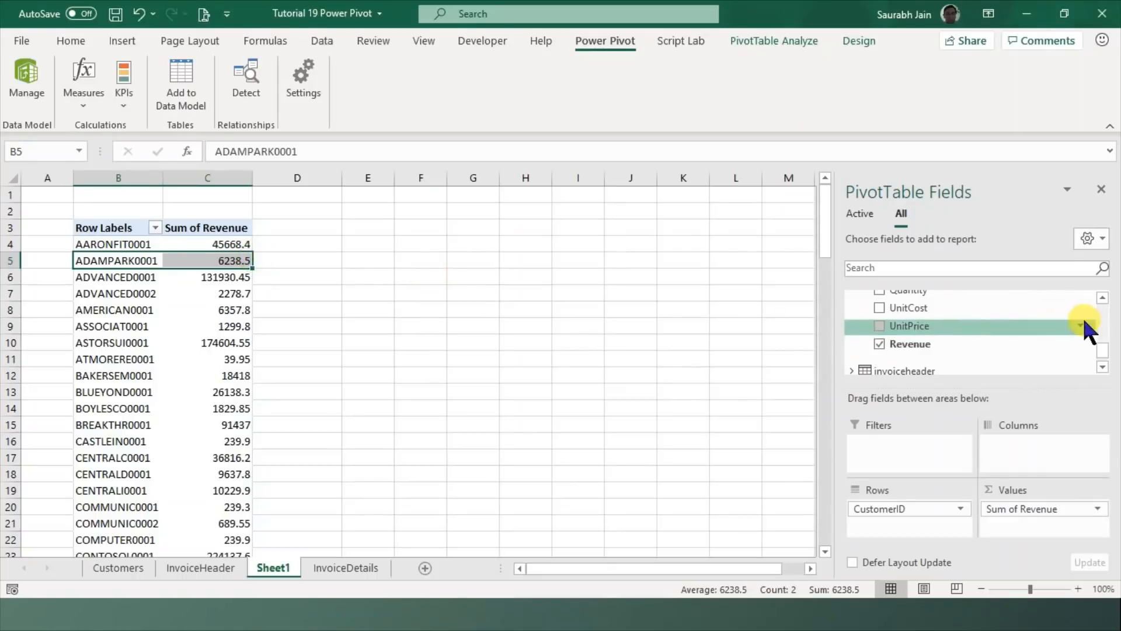
scroll(1072, 328, up, 5)
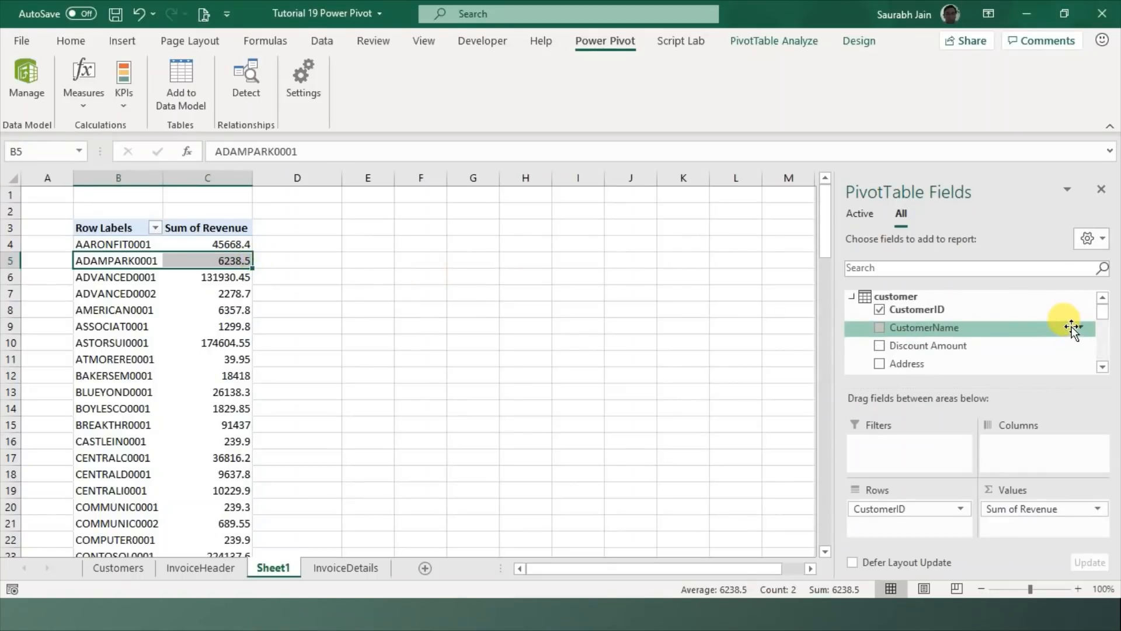
click(878, 327)
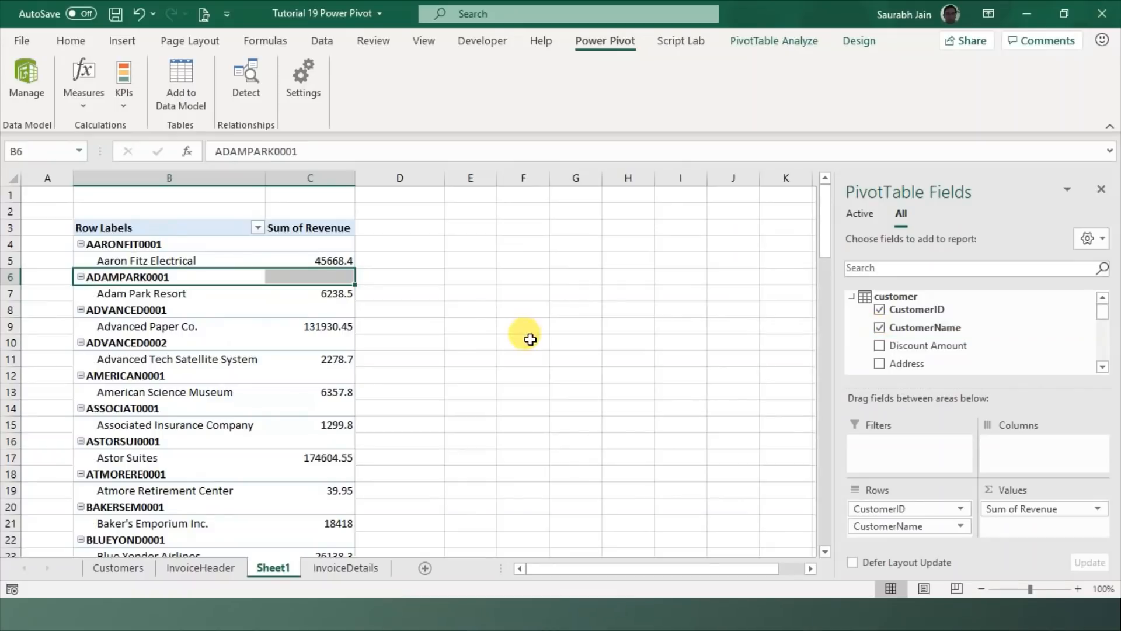
click(464, 324)
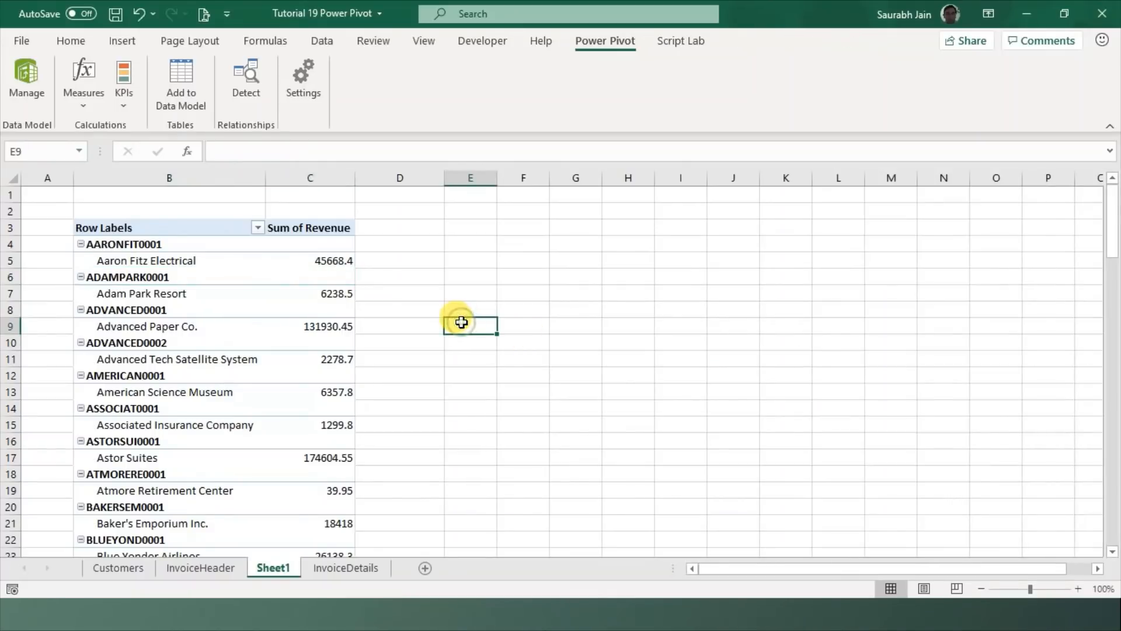
click(99, 260)
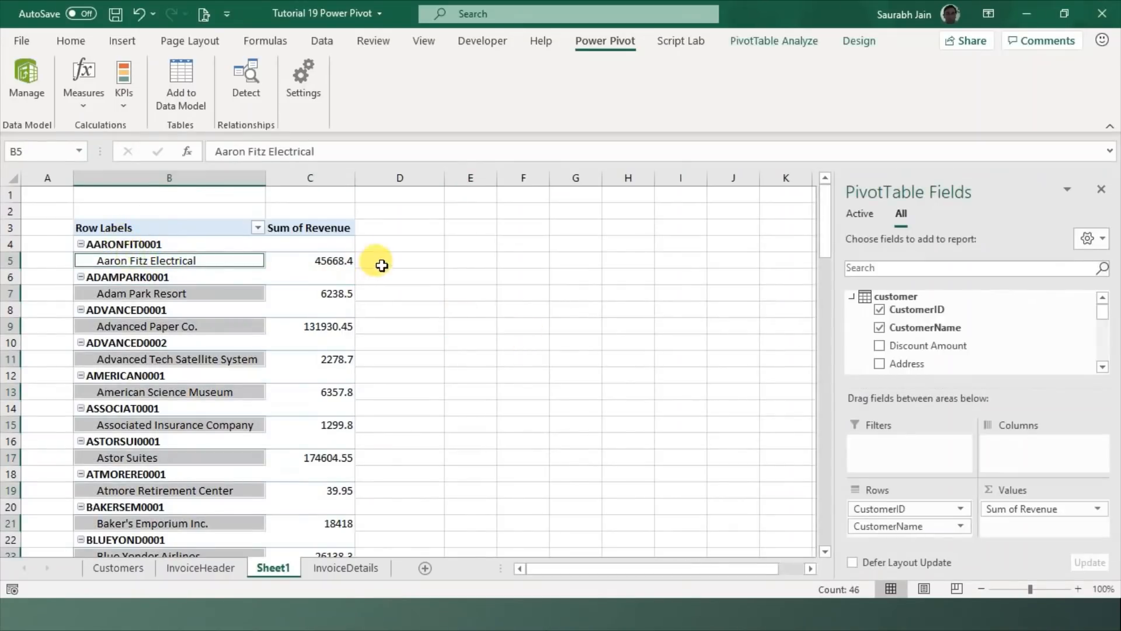
click(350, 258)
click(350, 325)
click(362, 437)
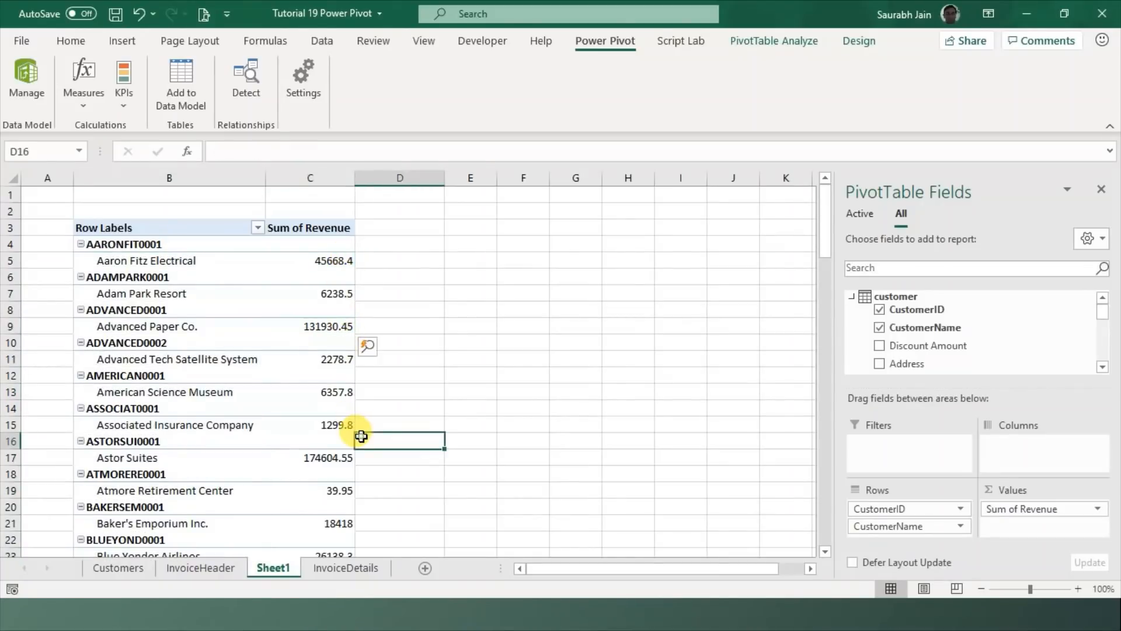
click(554, 380)
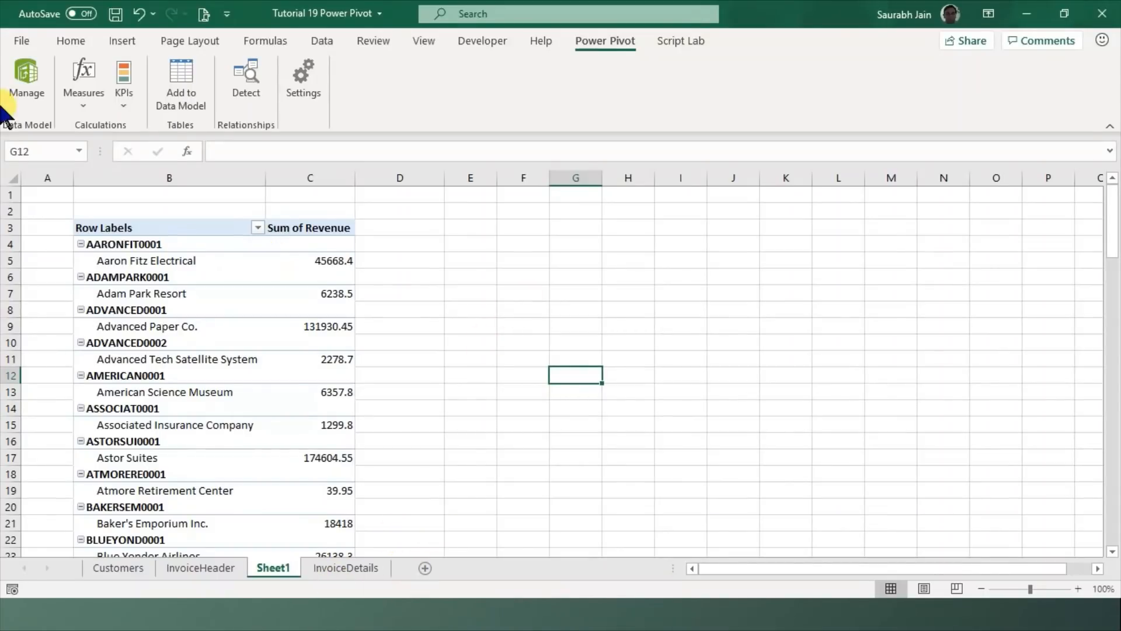
Reopen the Power Pivot data model, show the invoiceheader table and select the first cell of its empty add-column.
click(24, 97)
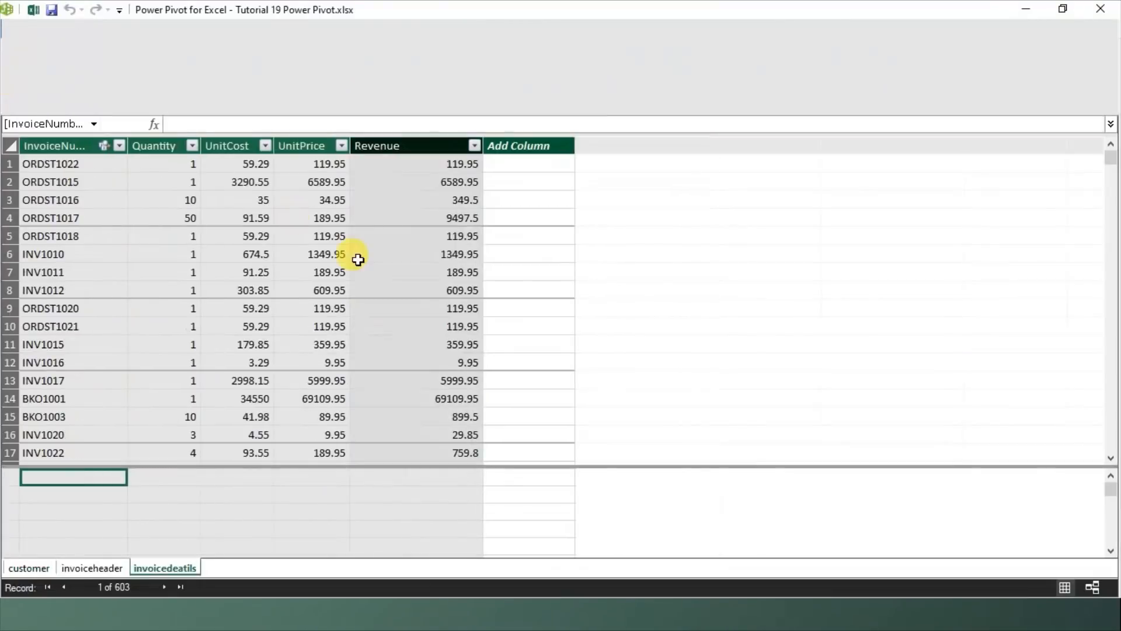
click(521, 290)
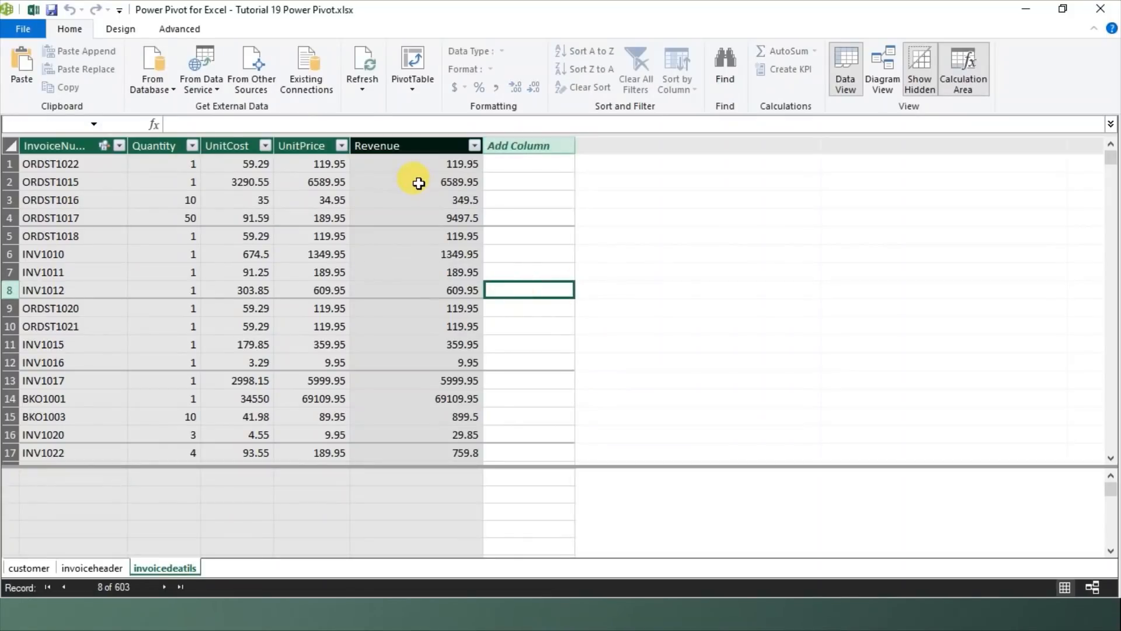
click(418, 183)
click(29, 568)
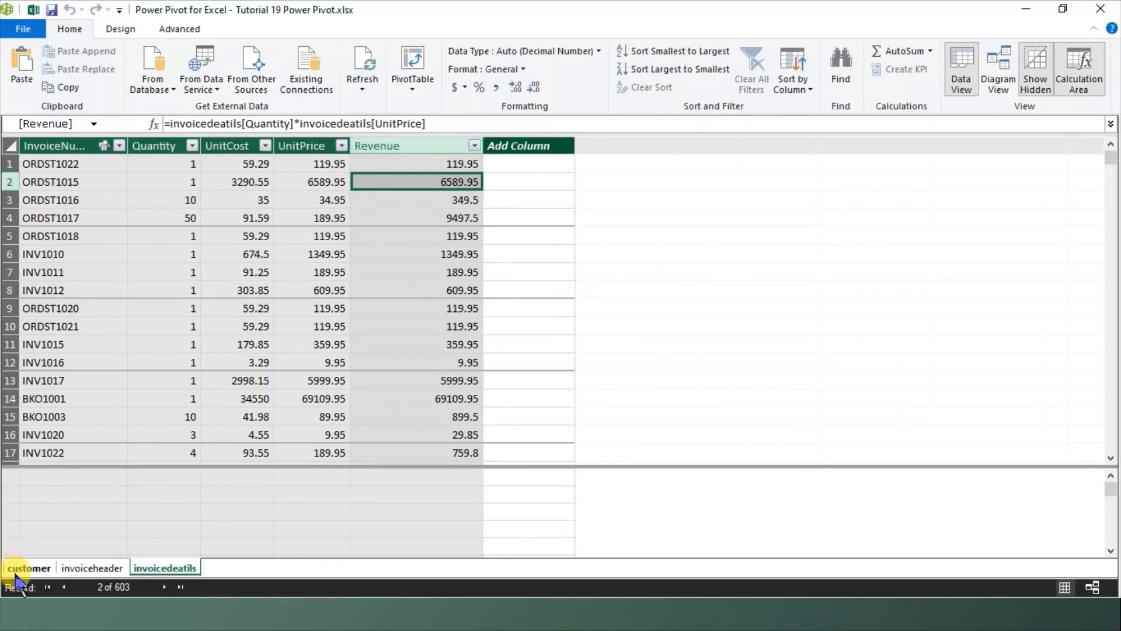
click(85, 569)
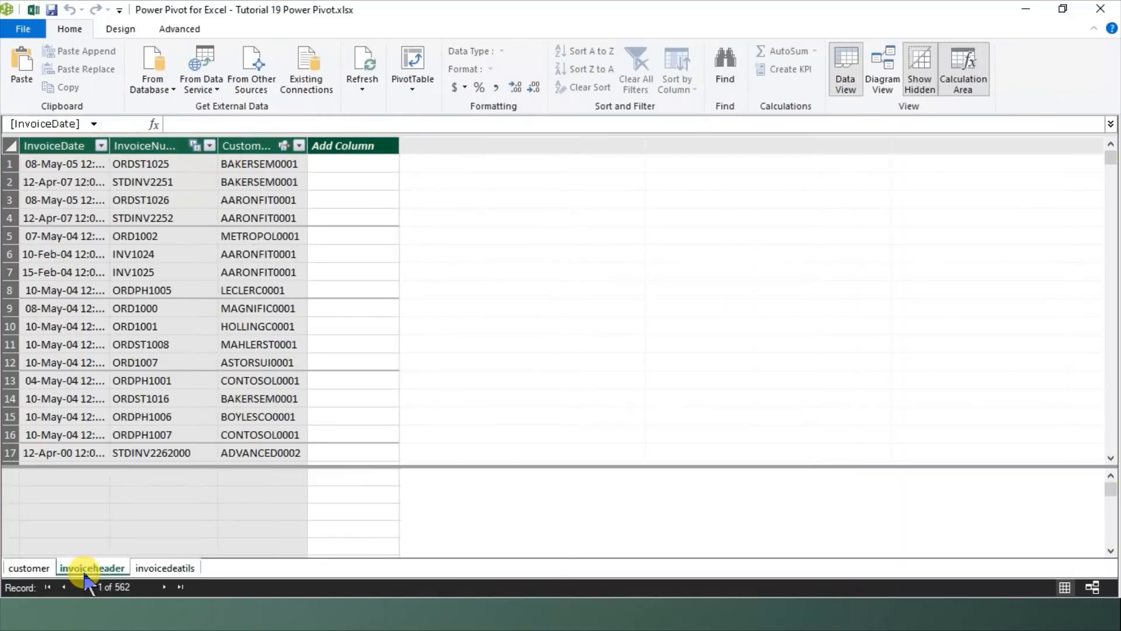
click(61, 200)
click(362, 164)
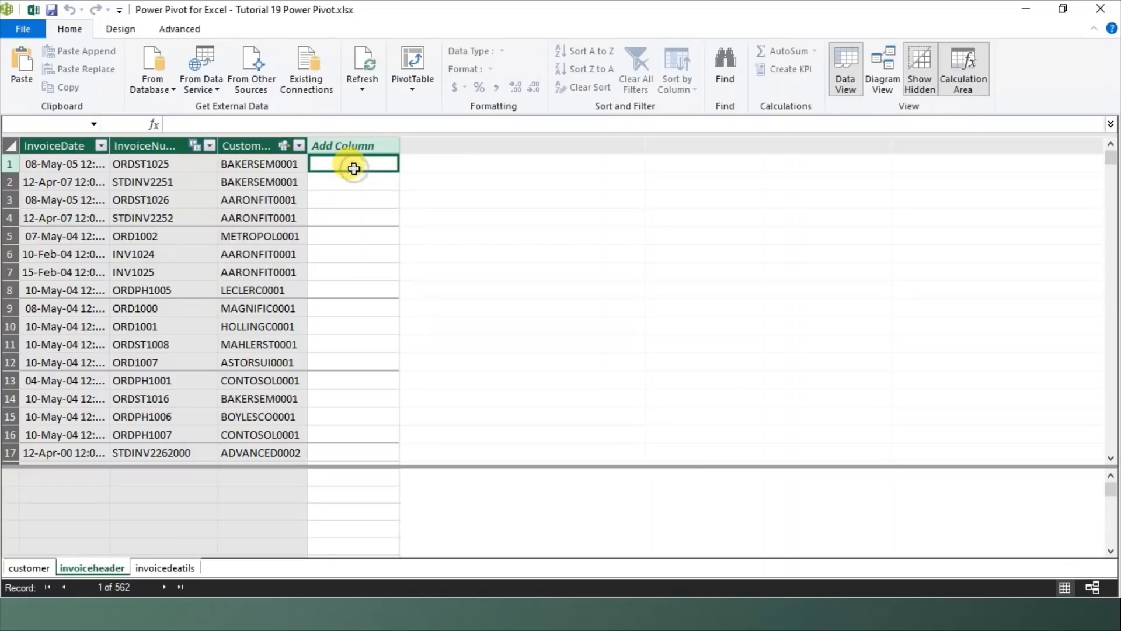
click(336, 125)
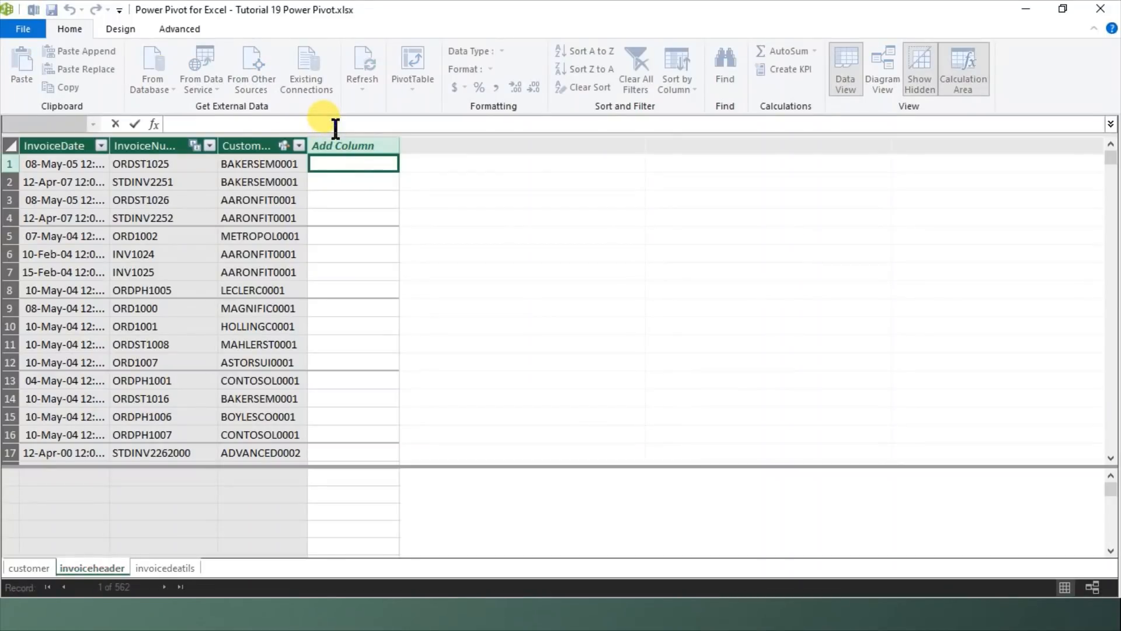
text(=year)
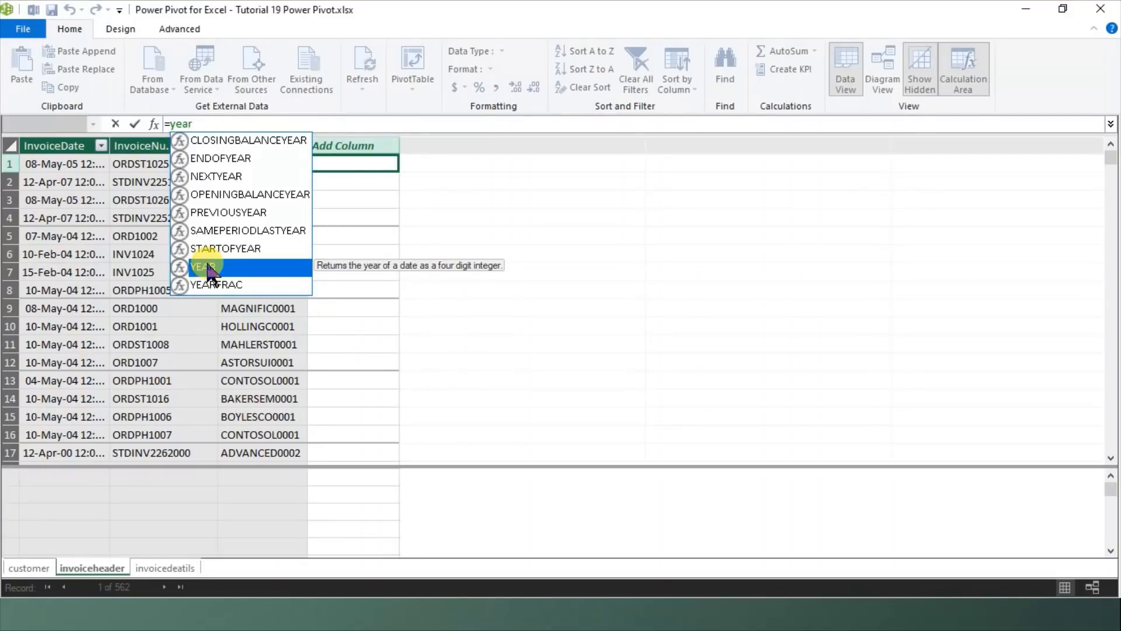
double_click(228, 266)
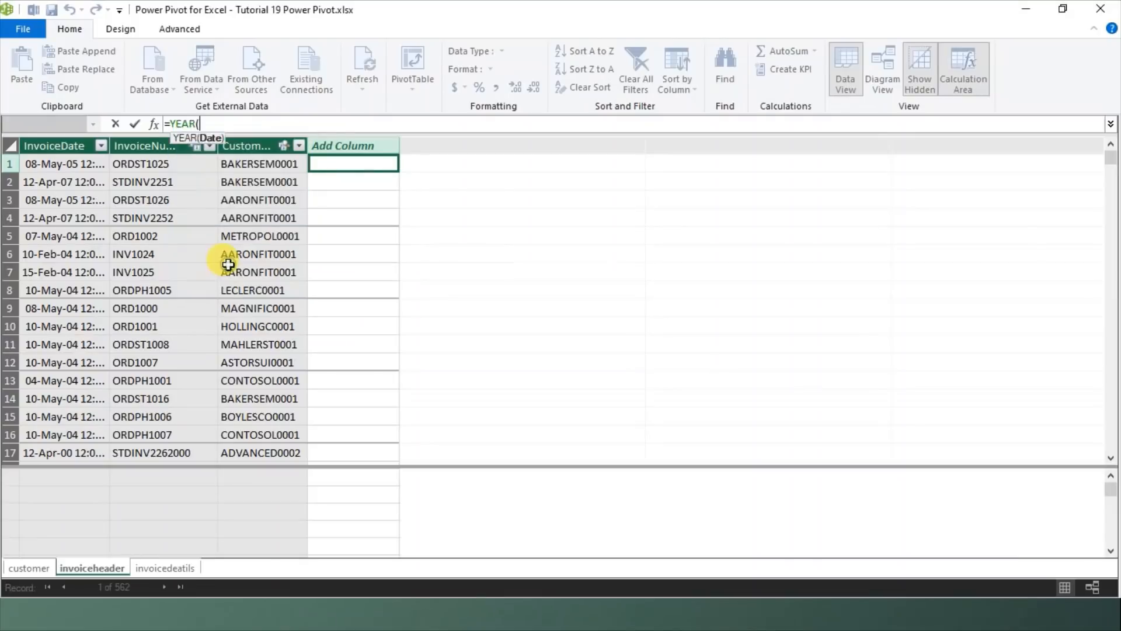
click(42, 166)
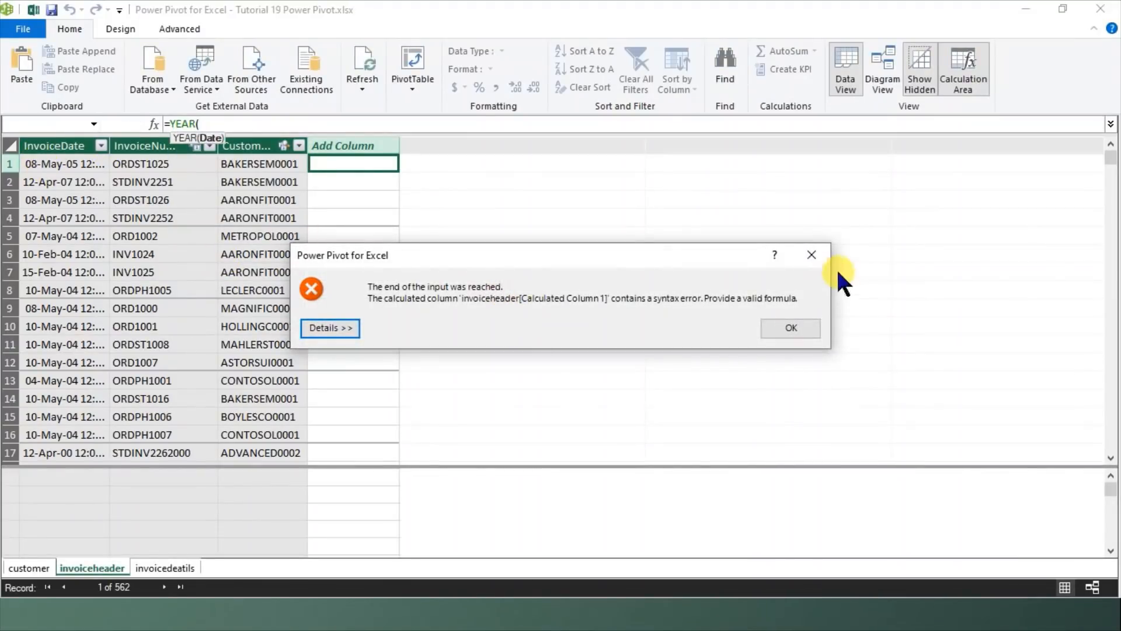
click(811, 253)
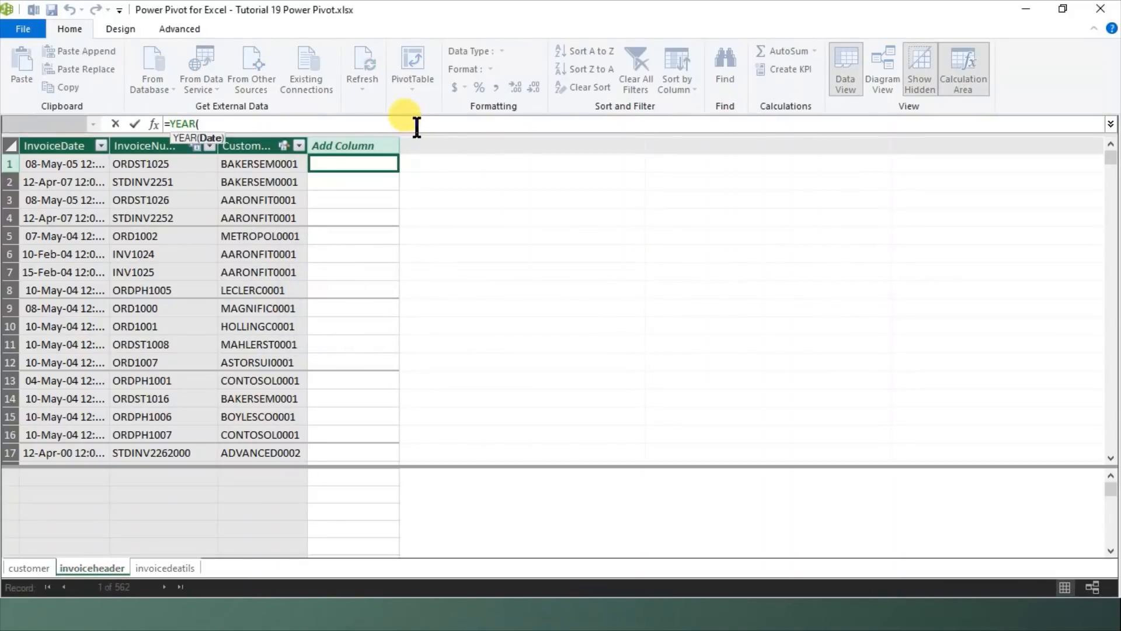
key(BackSpace)
key(BackSpace)
key(Escape)
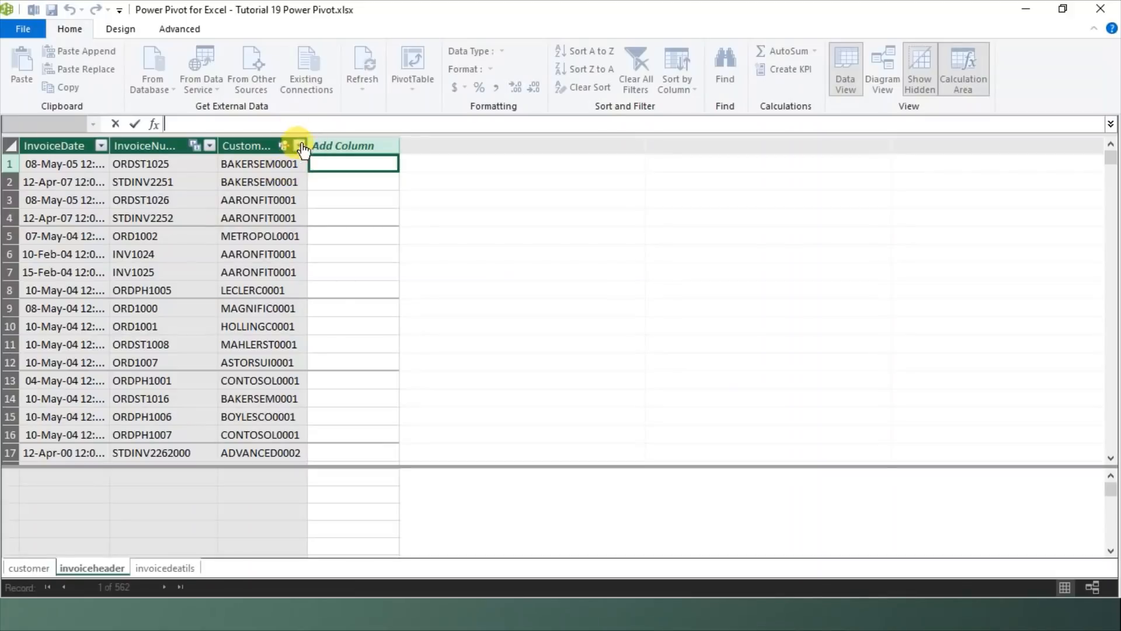
Add a calculated column to the invoiceheader table with the formula =year([InvoiceDate]).
click(274, 124)
text(=year)
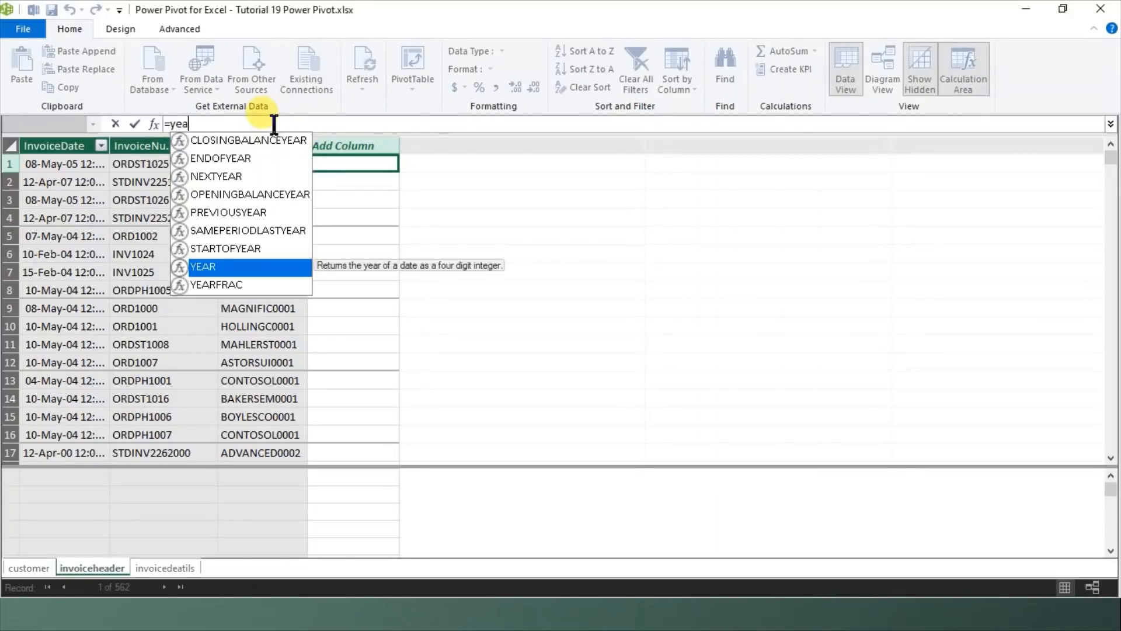
text(()
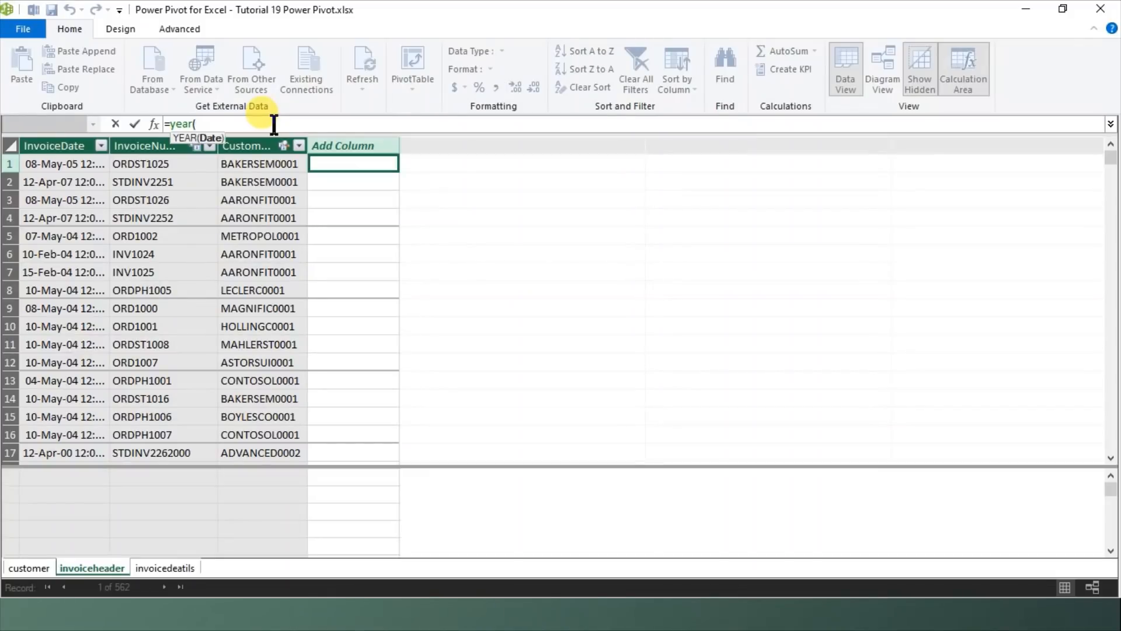
text(invoi)
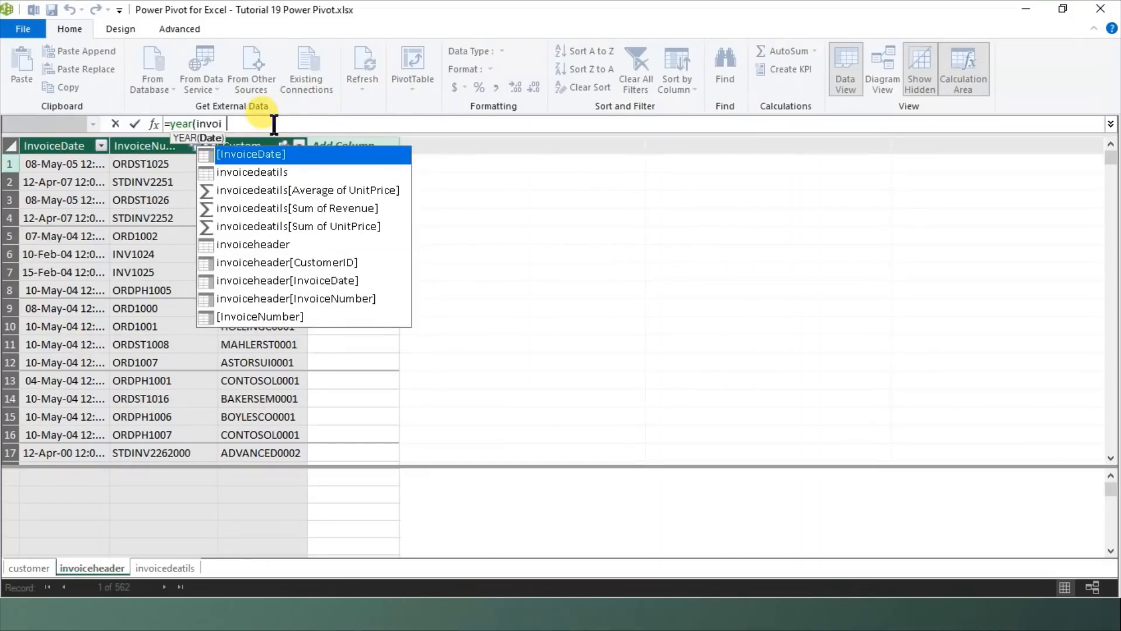
text(ce)
double_click(266, 156)
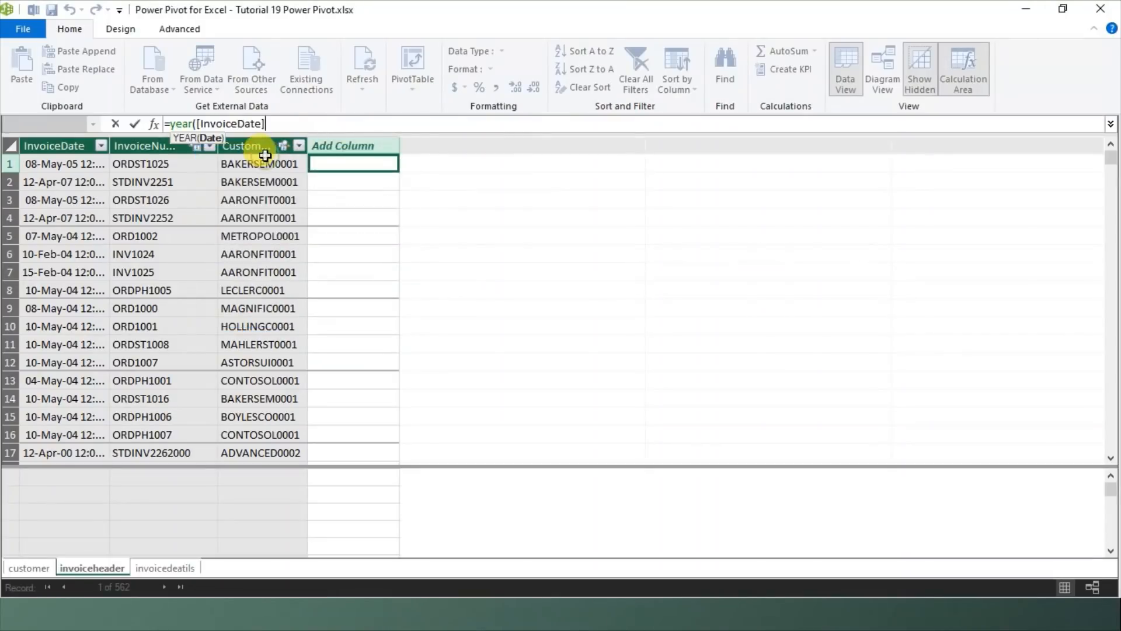
text())
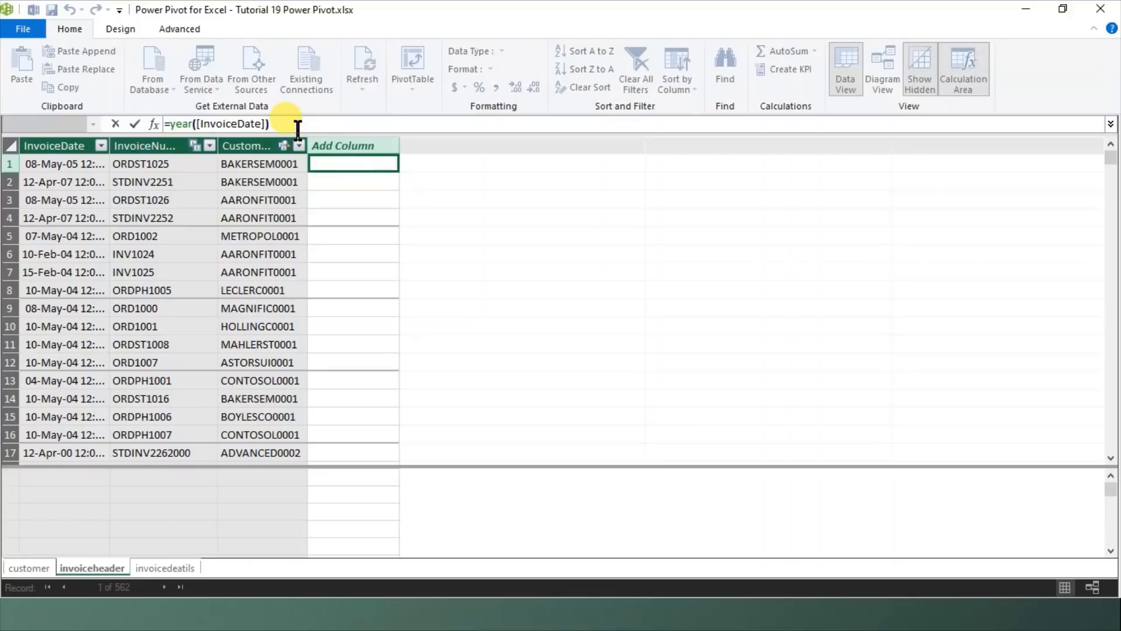
key(Return)
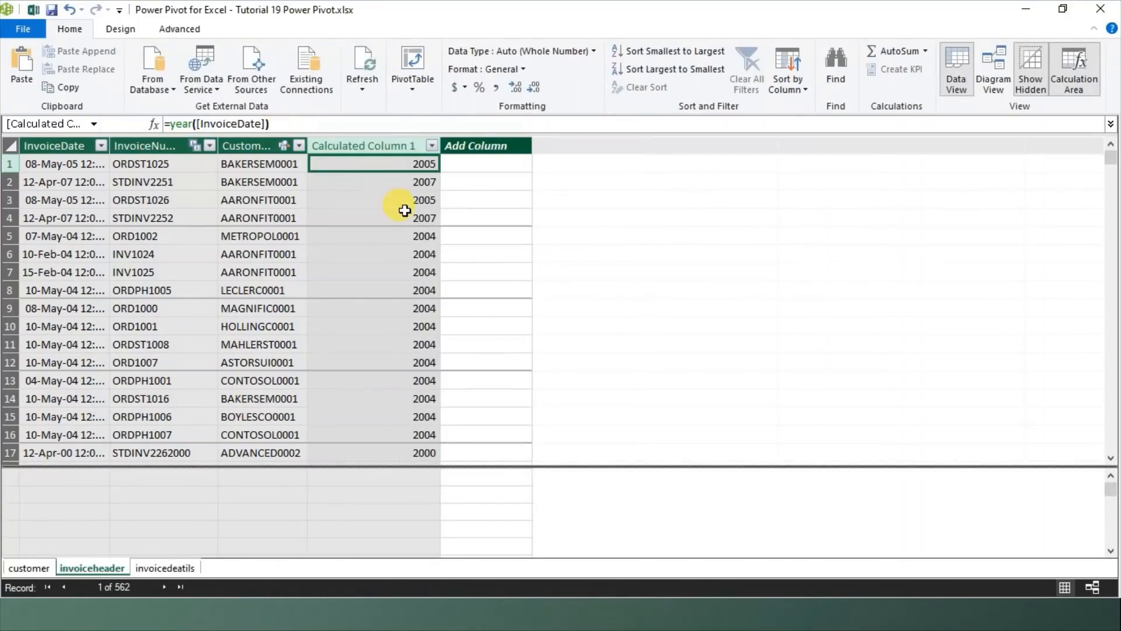
click(414, 186)
click(401, 306)
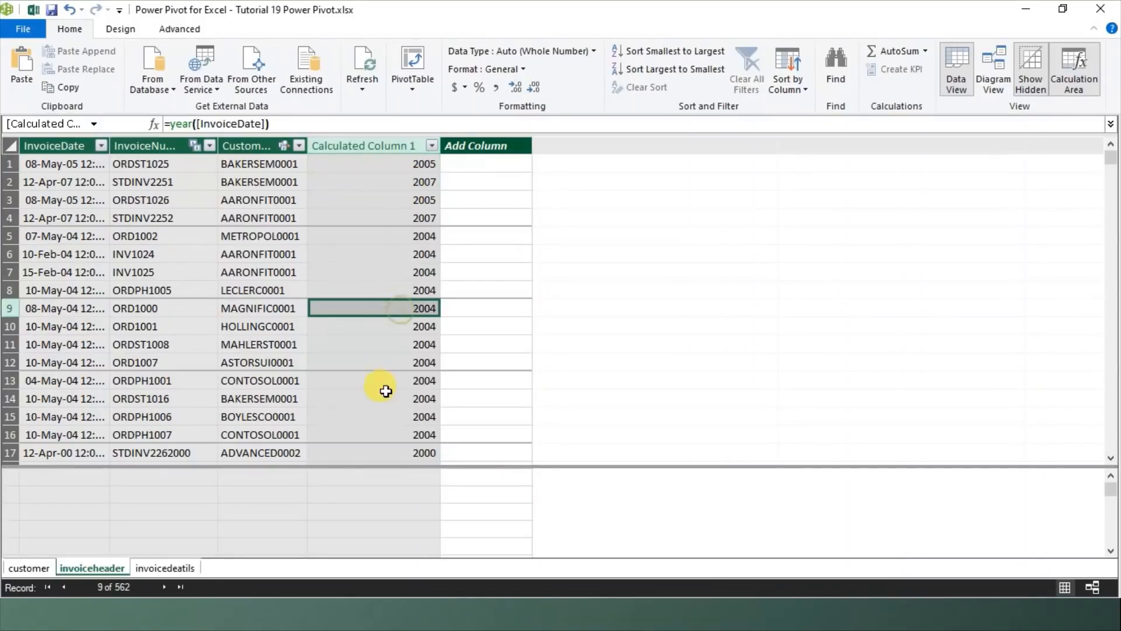
click(386, 400)
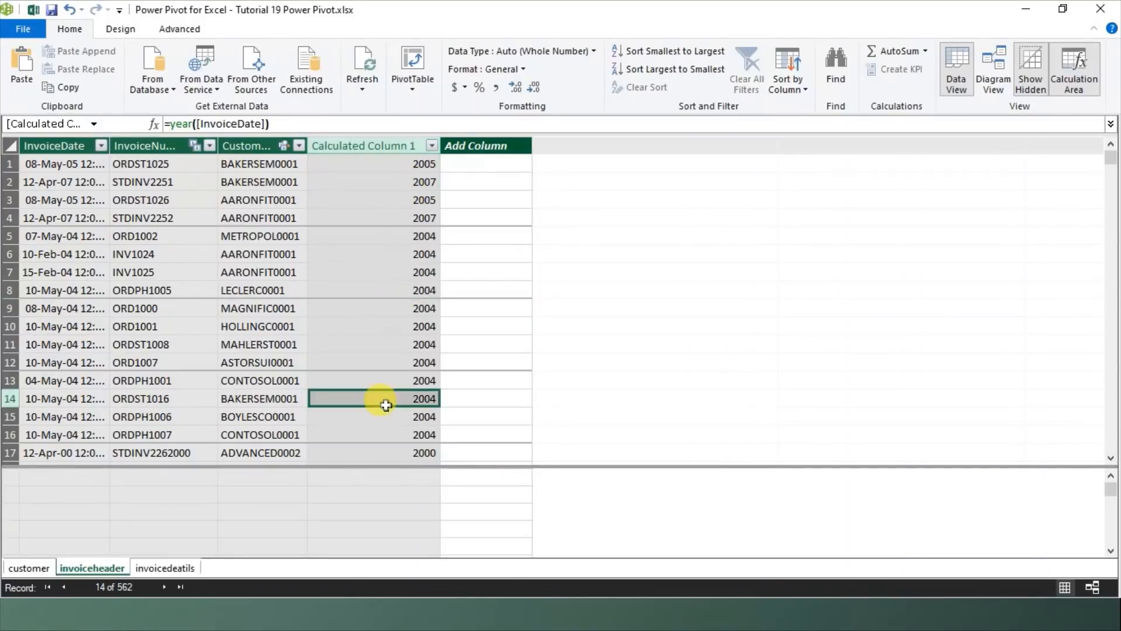
Rename the new calculated column of invoice years as Year.
right_click(358, 147)
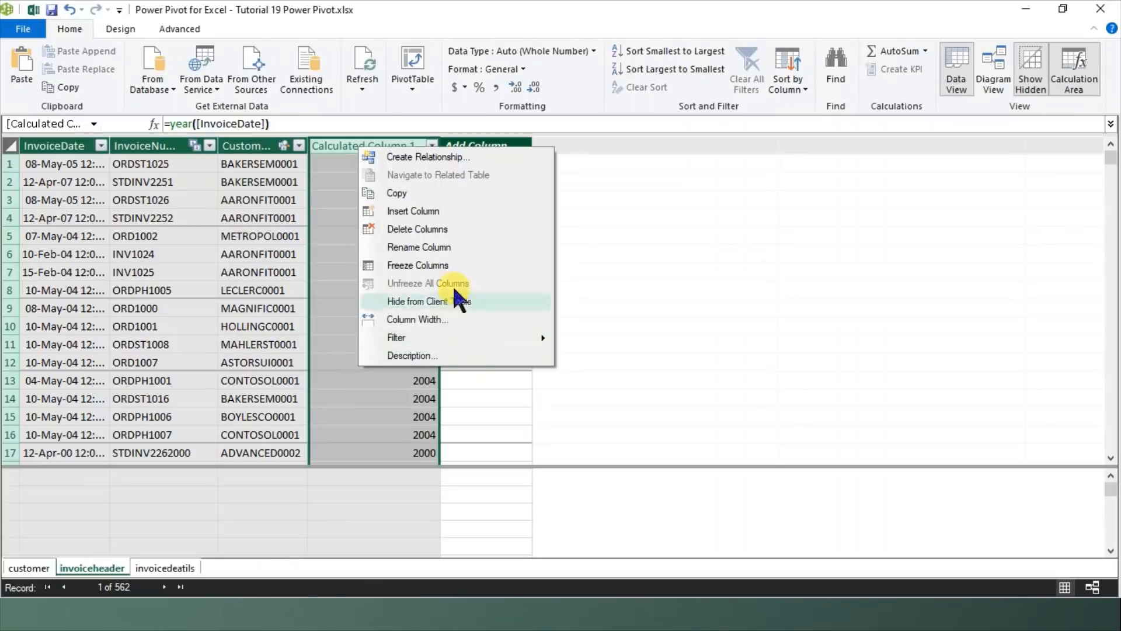
click(442, 245)
text(Year)
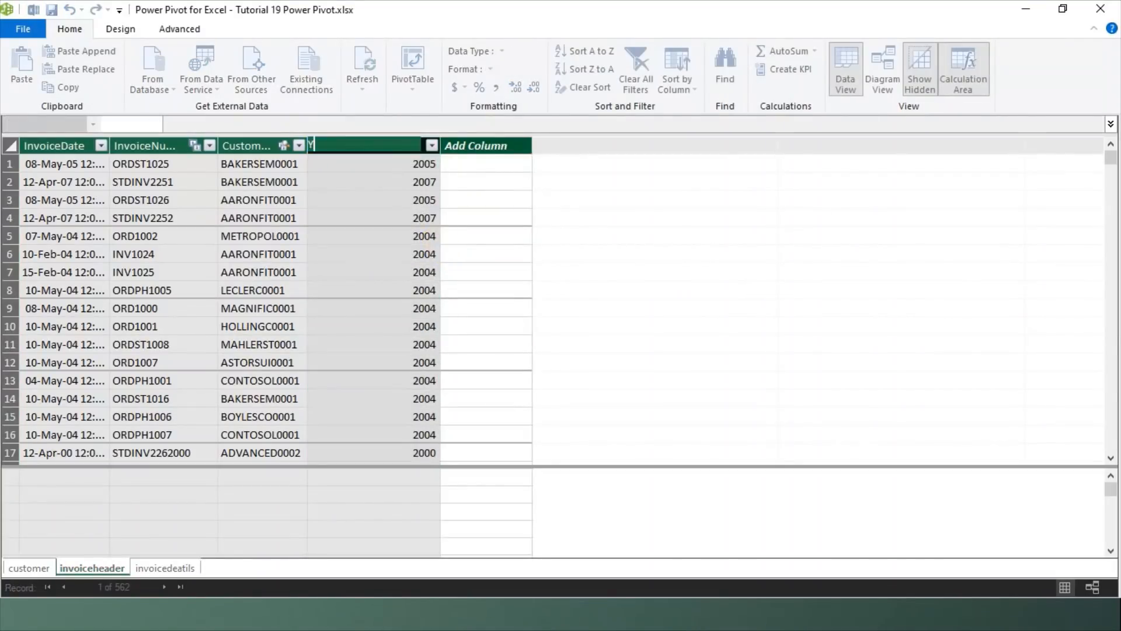
click(787, 295)
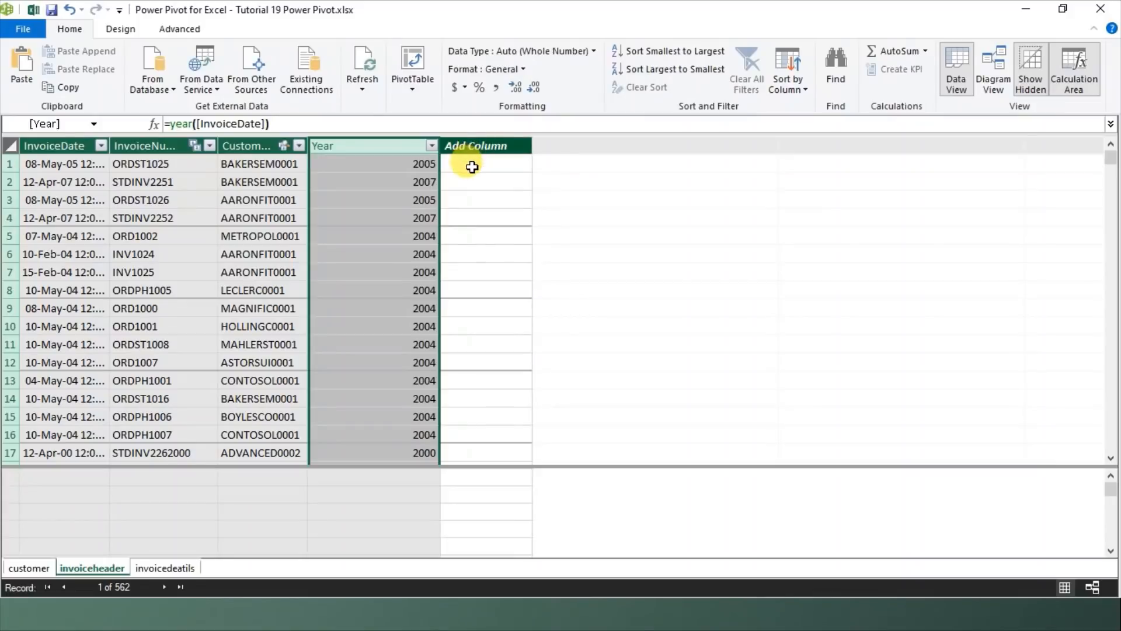
Add another calculated column beside Year with the formula =MONTH([InvoiceDate]).
click(478, 167)
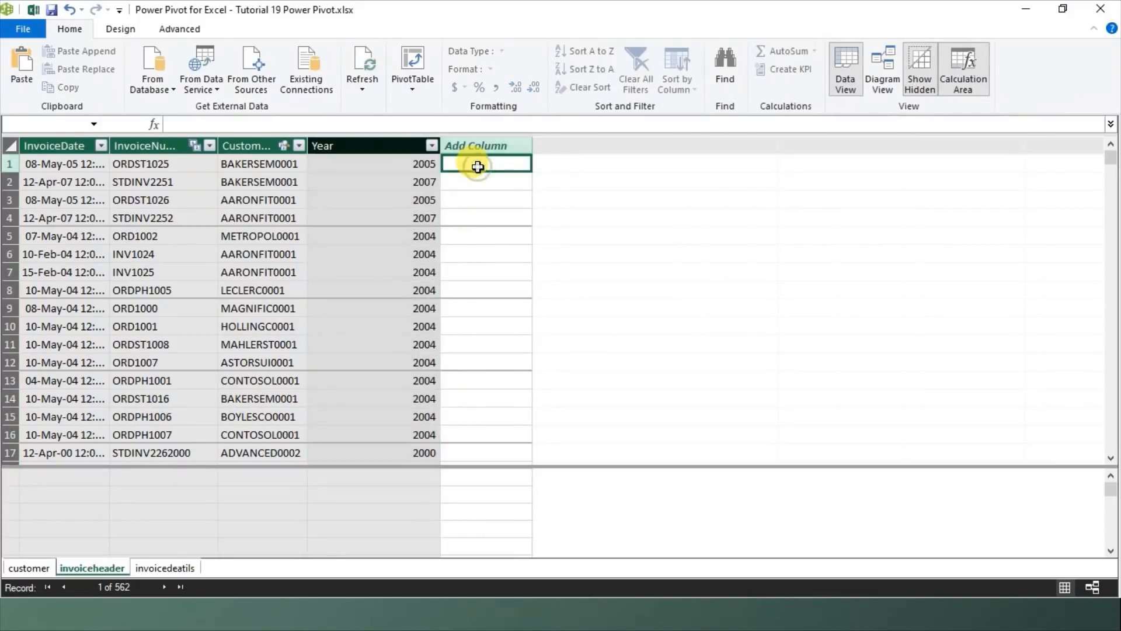
click(366, 124)
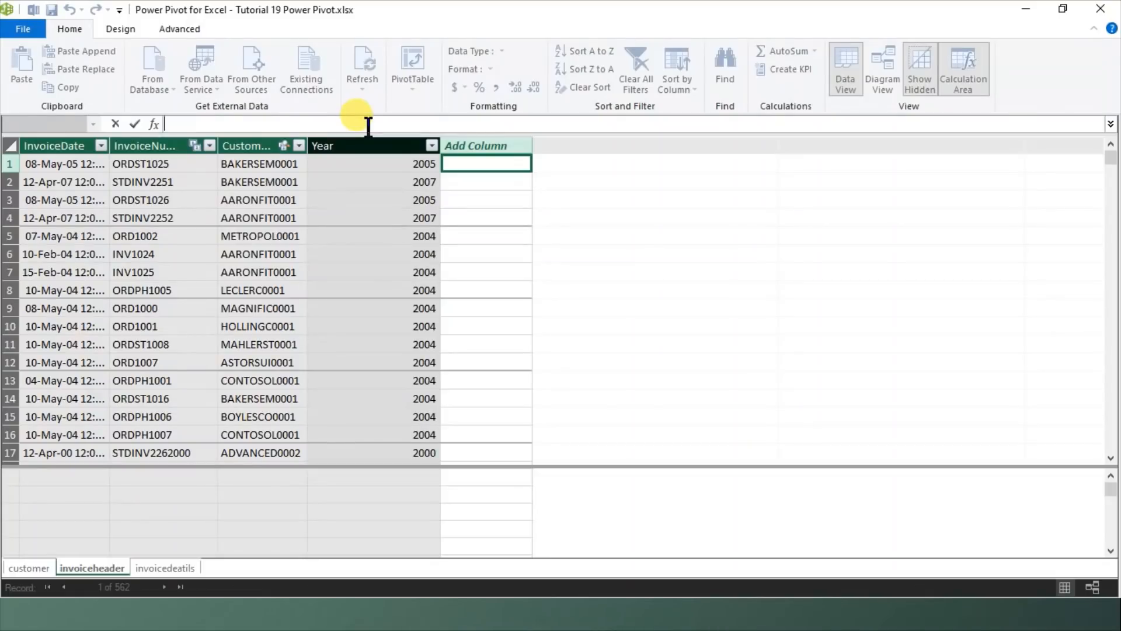
text(=month)
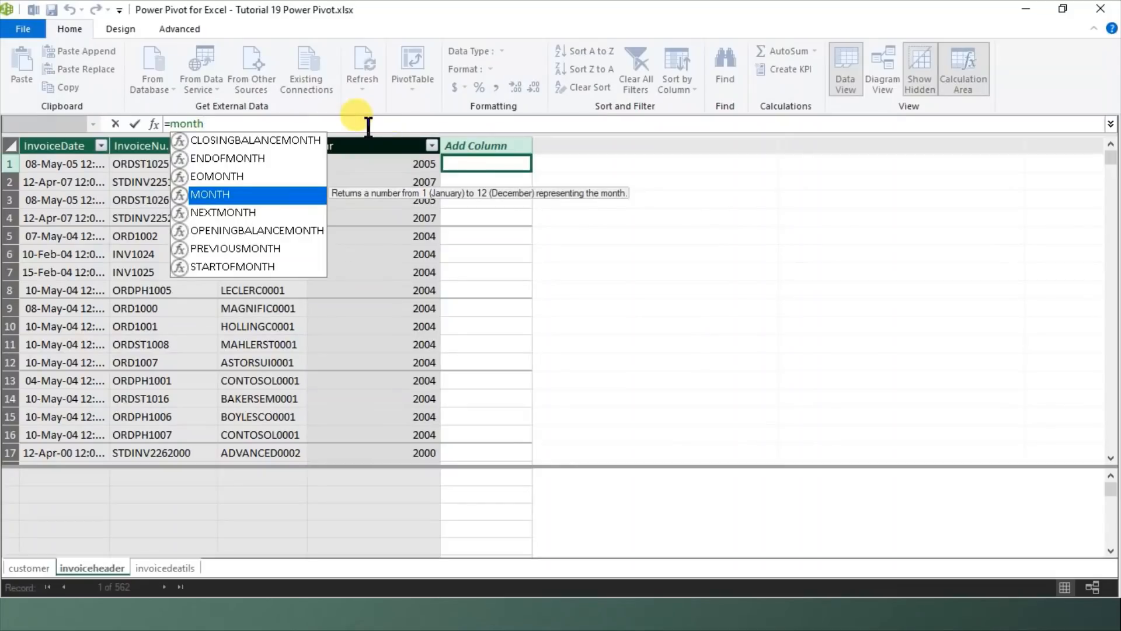
double_click(237, 195)
click(261, 123)
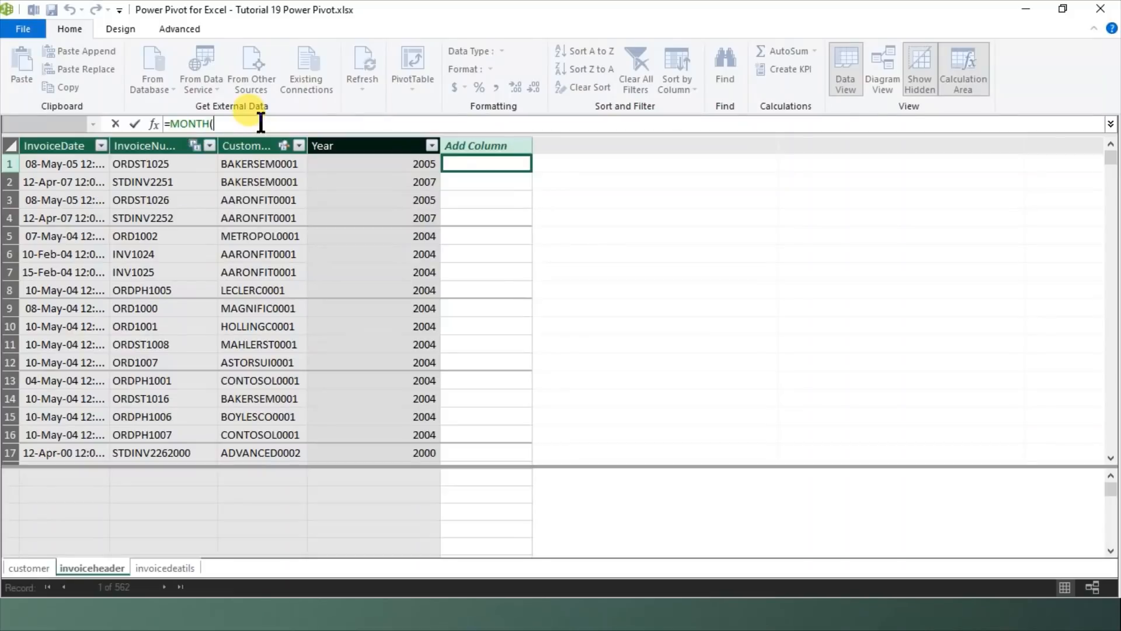
text(invoi)
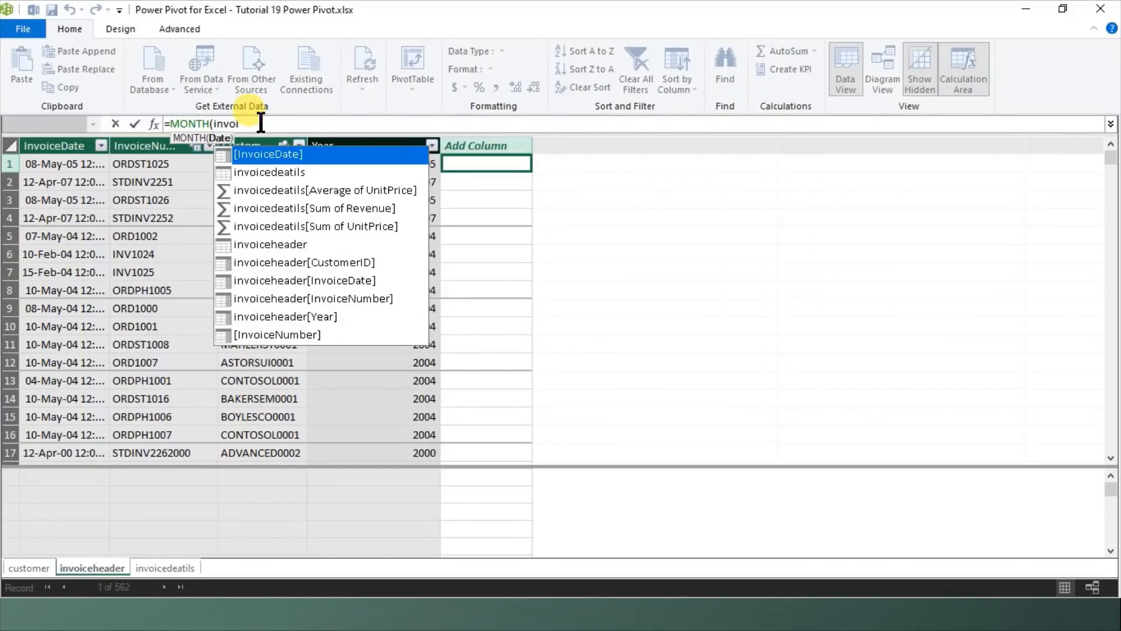
double_click(289, 156)
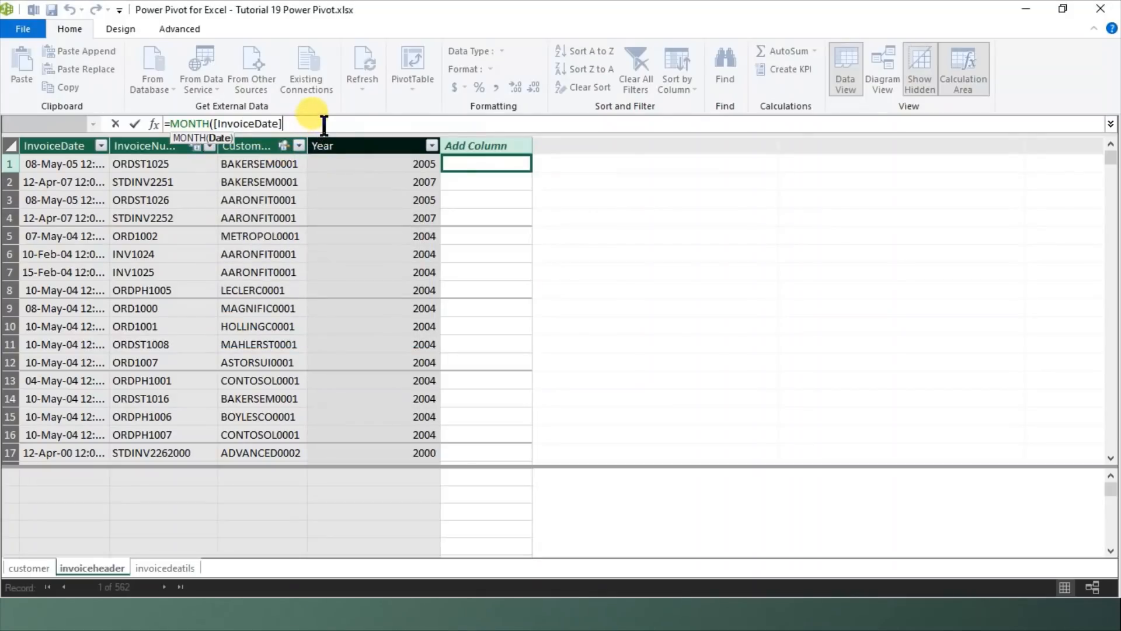
text())
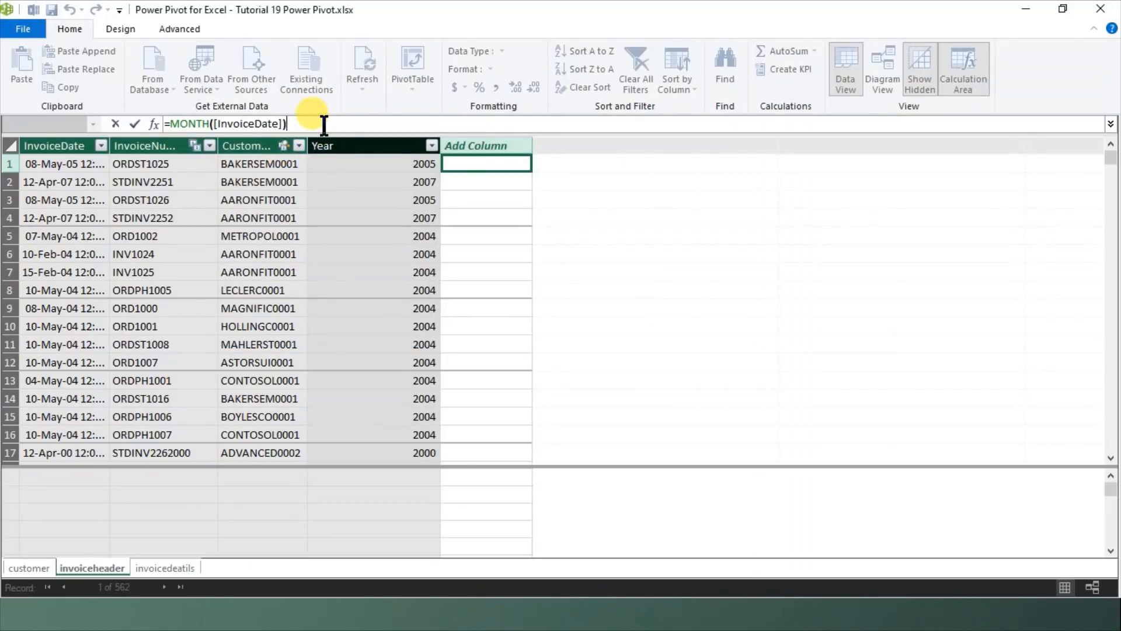
key(BackSpace)
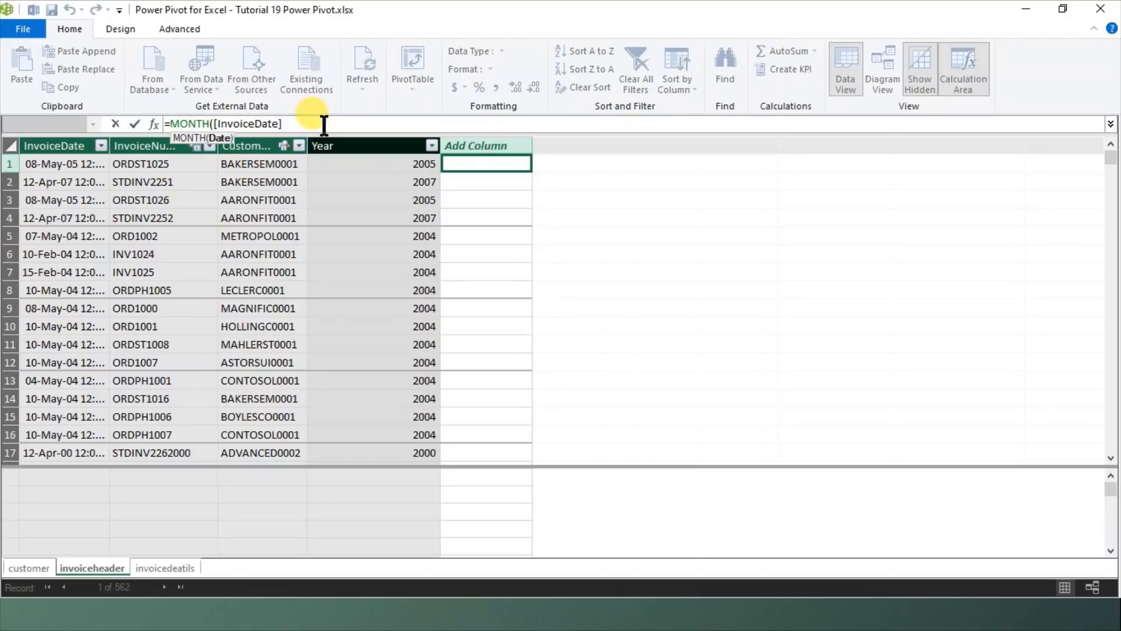
key(Return)
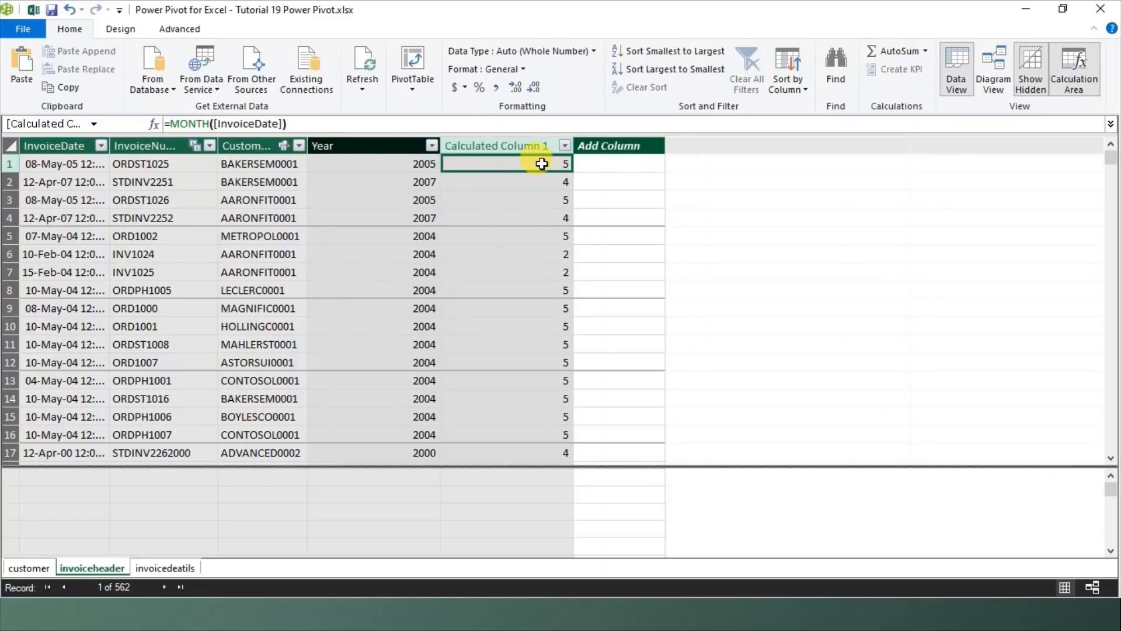
click(533, 183)
click(529, 271)
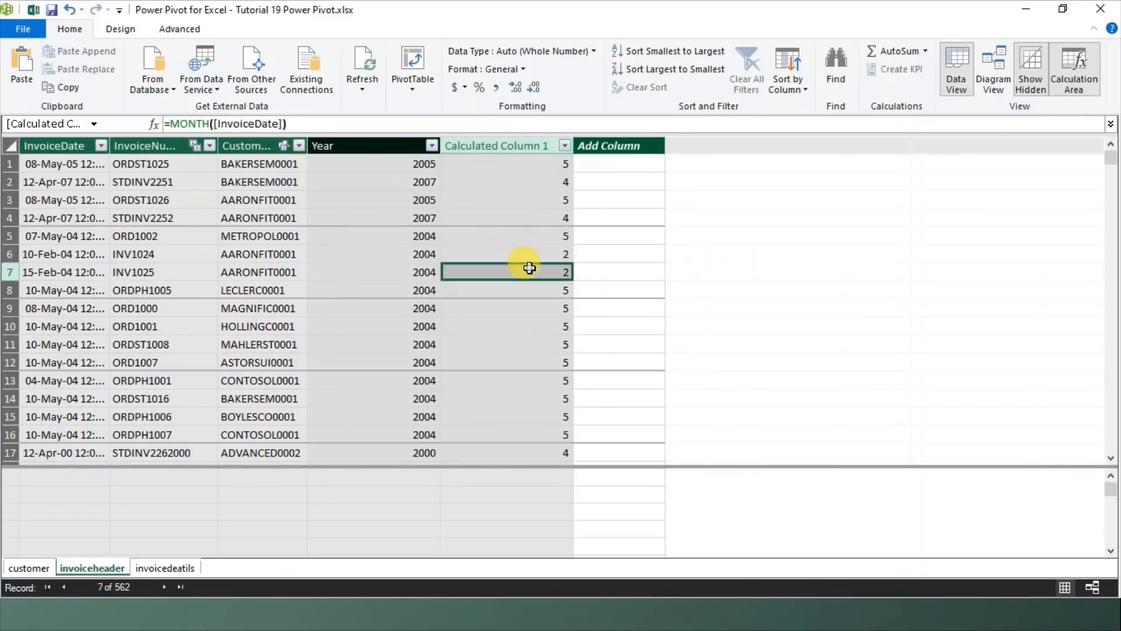
click(520, 379)
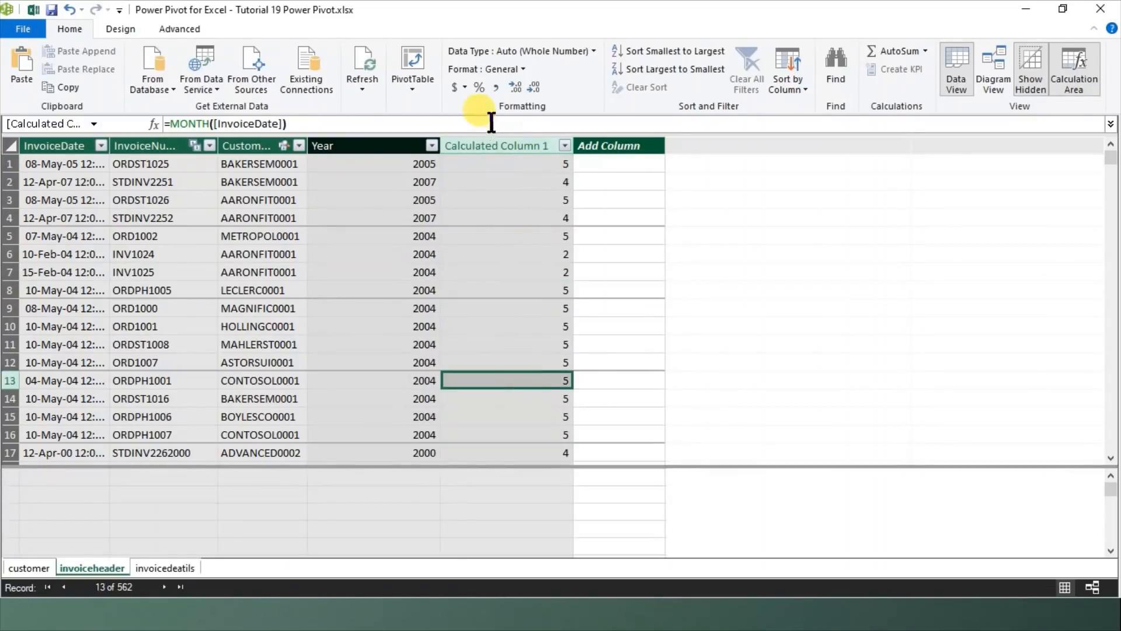
click(507, 166)
click(514, 269)
click(525, 344)
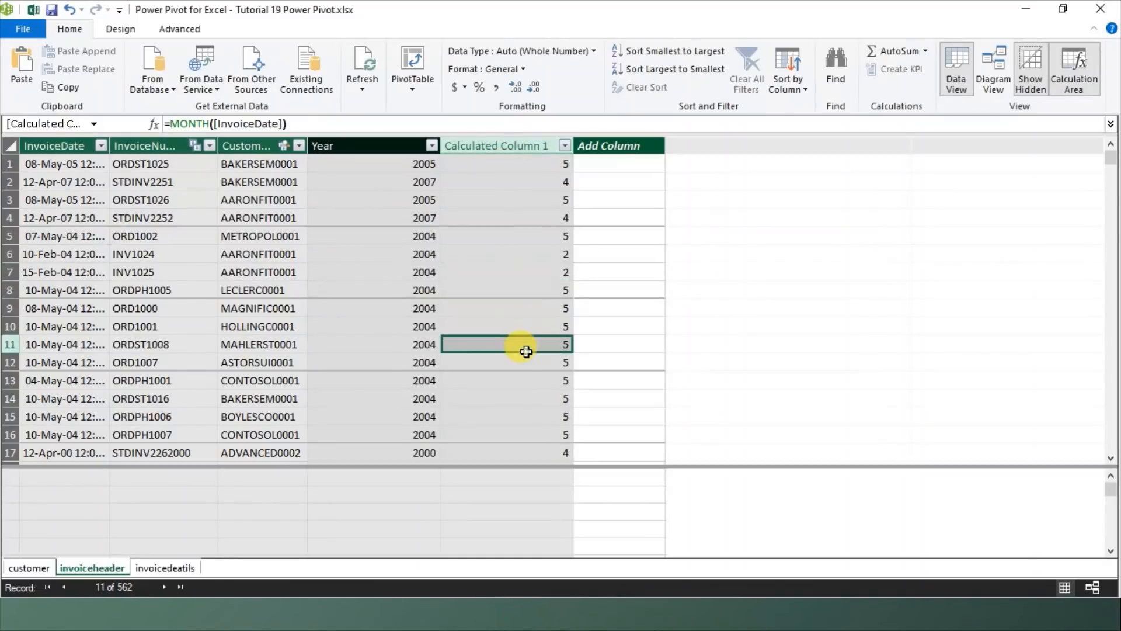
click(624, 165)
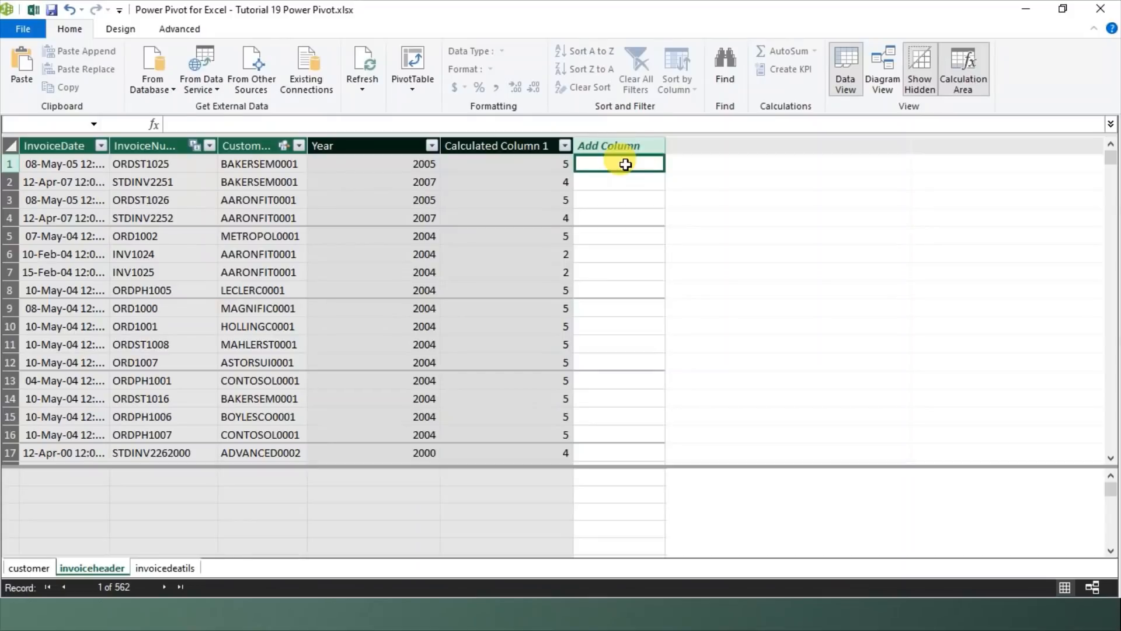
text(=)
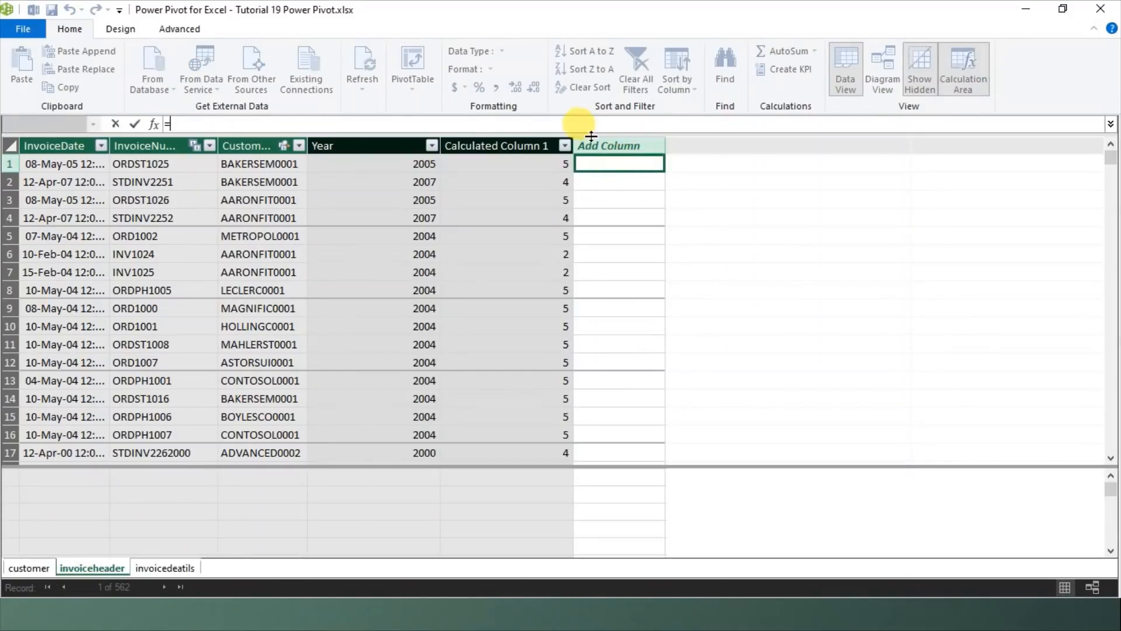
text(format)
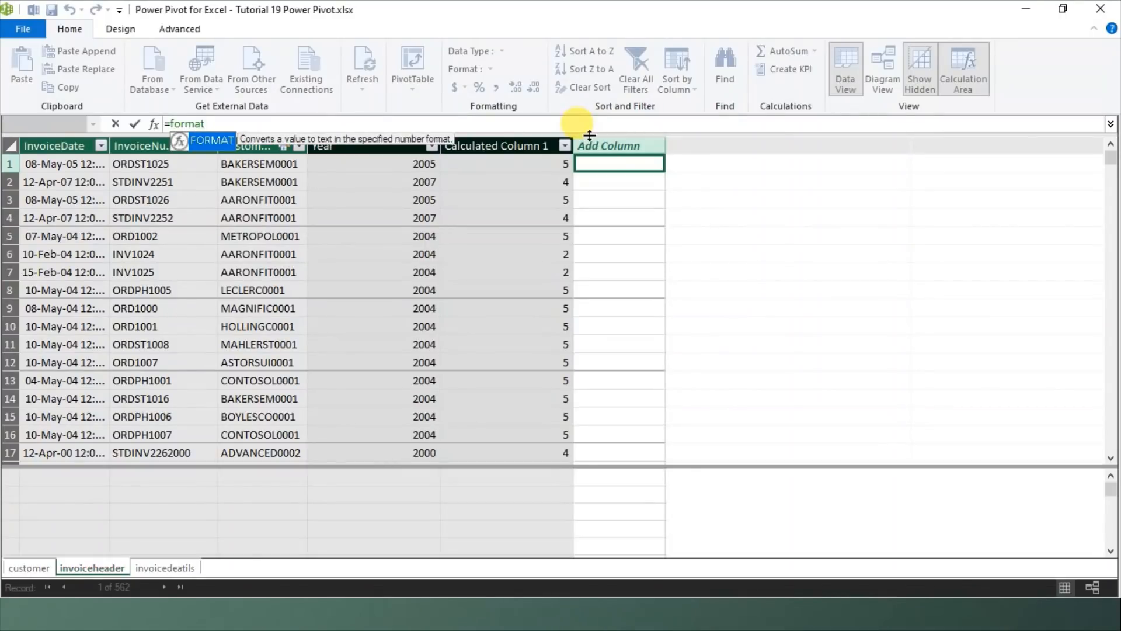
text(()
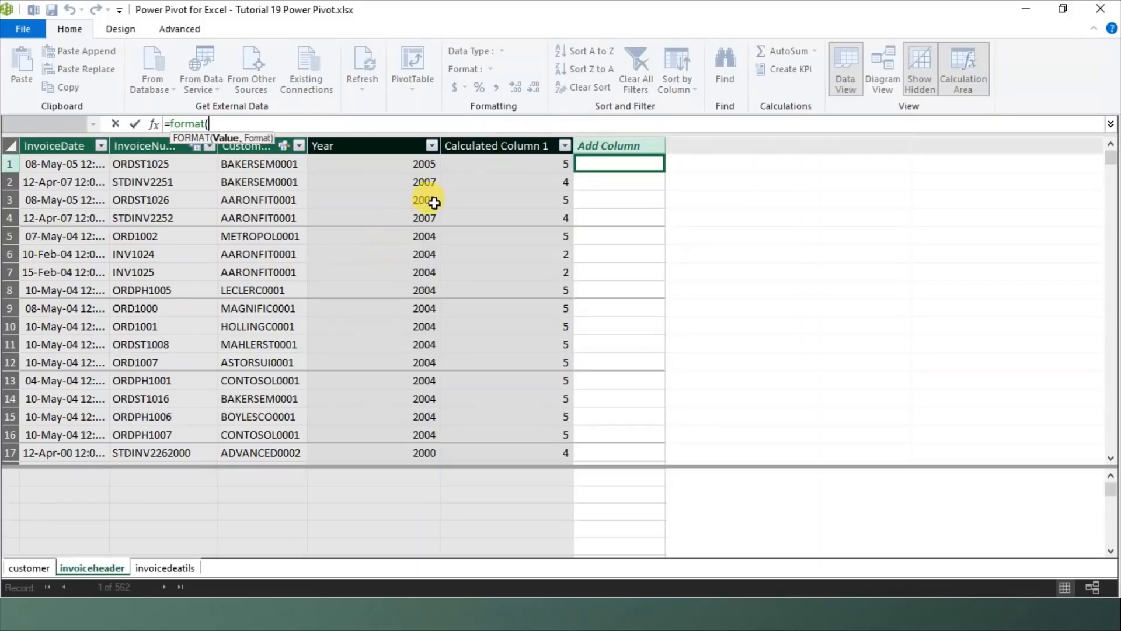
key(Escape)
key(Escape)
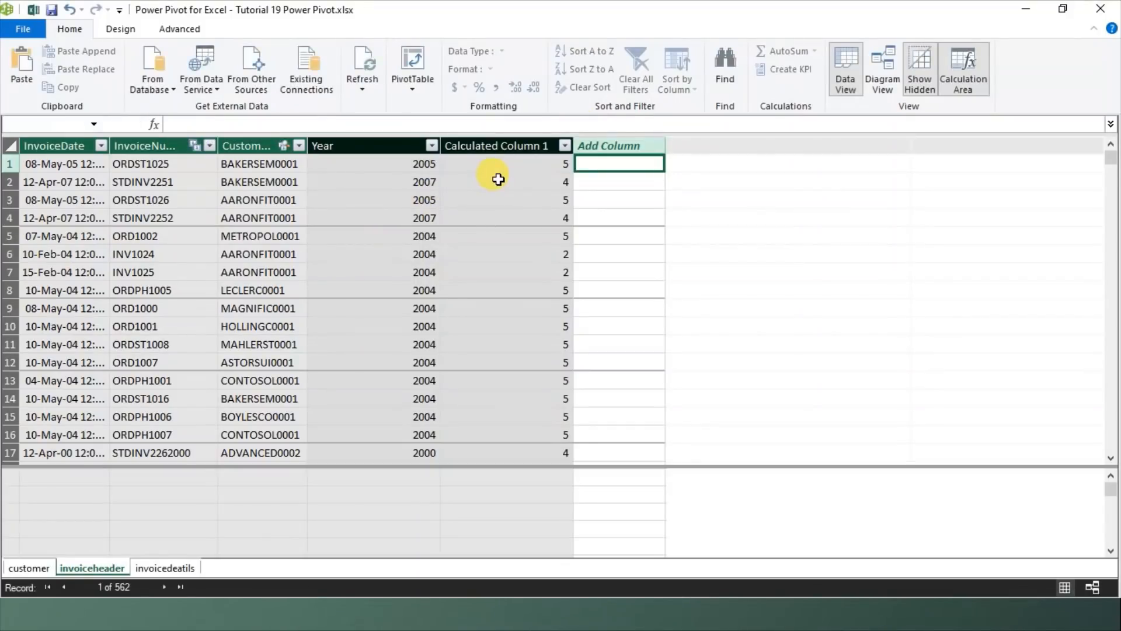
Rename the calculated column of month numbers as Month.
click(514, 145)
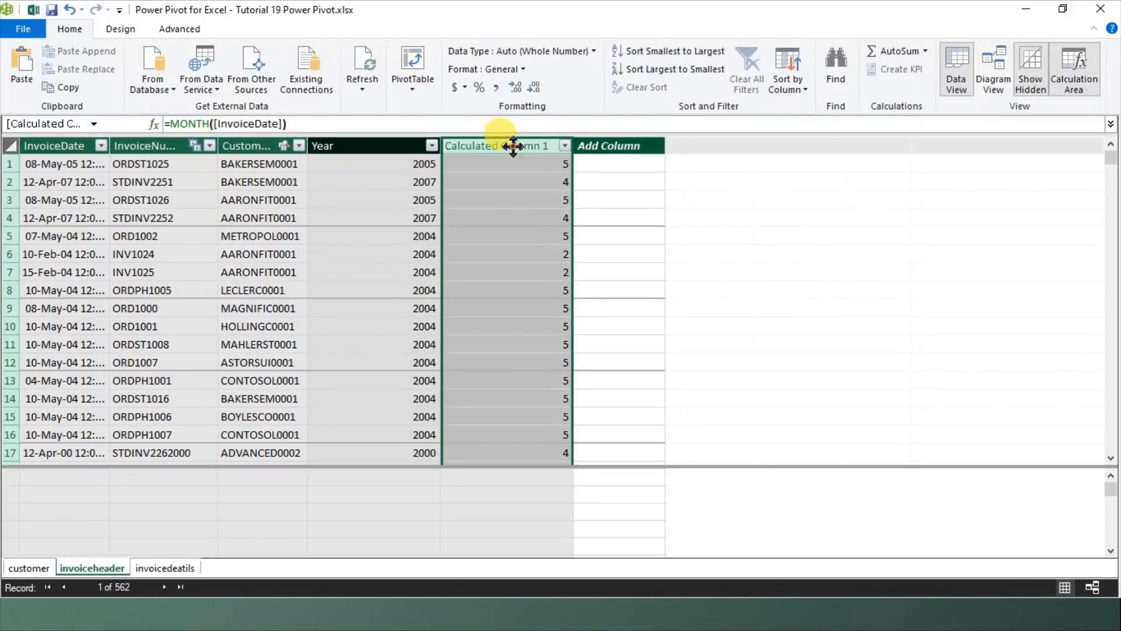
right_click(514, 144)
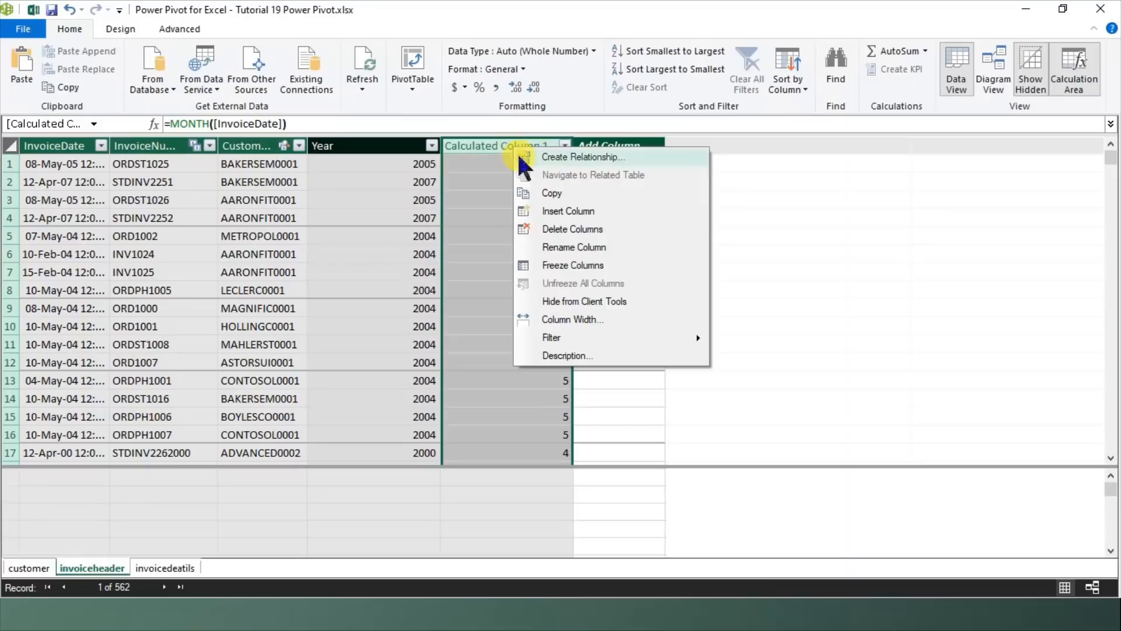
click(594, 244)
text(M)
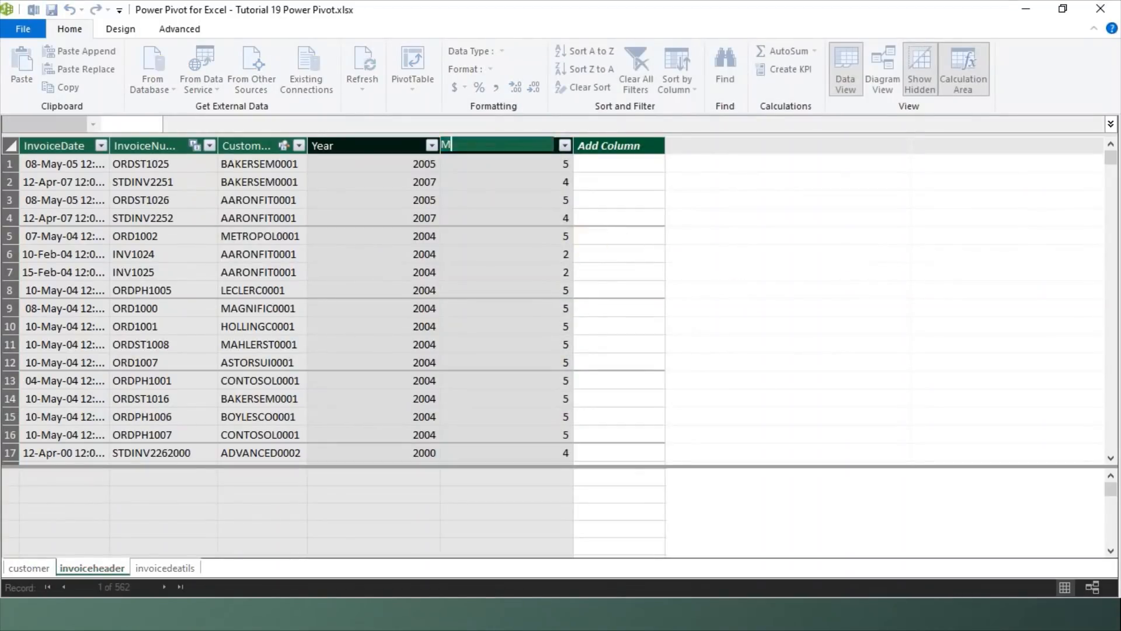
text(onth)
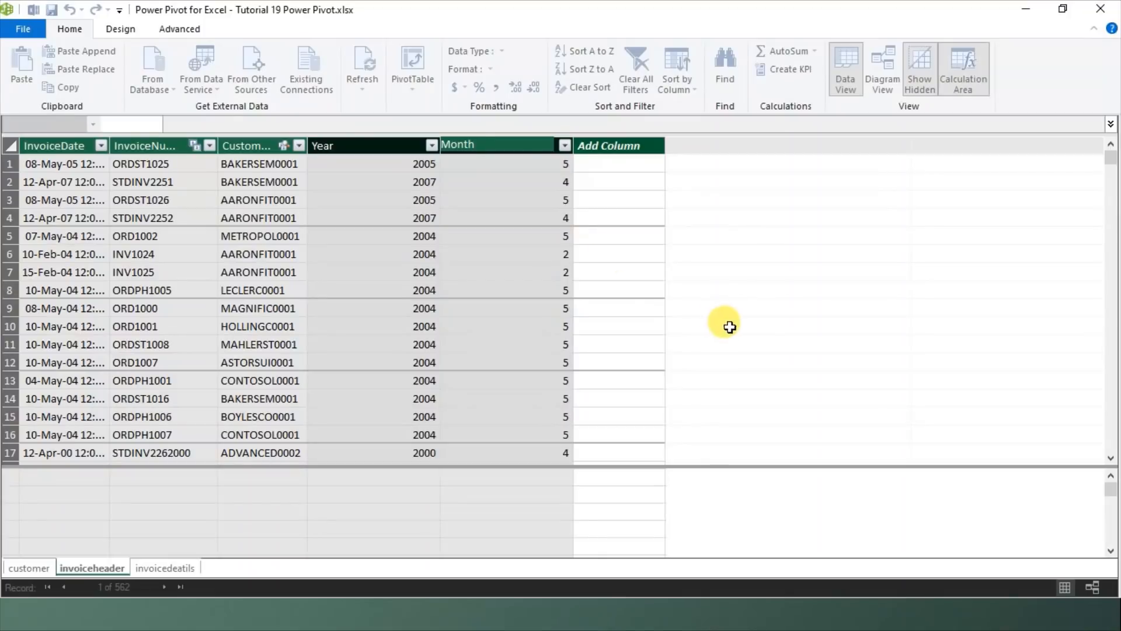
key(Return)
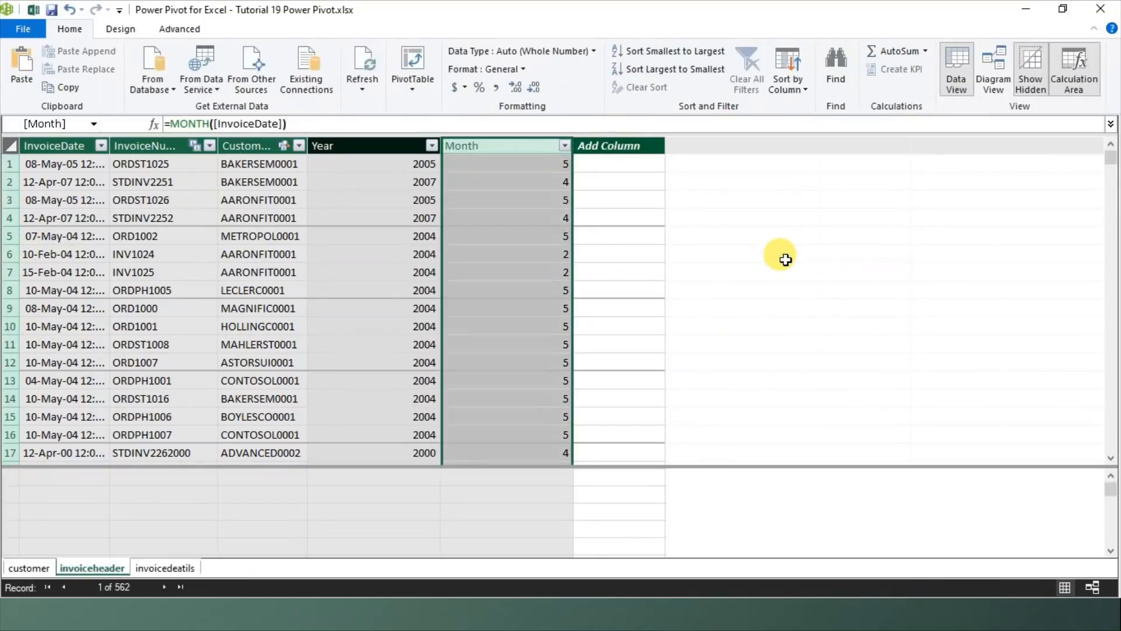
Add a calculated column beside Month in the invoiceheader table with the formula =format([InvoiceDate],"mmm").
click(598, 163)
text(=format)
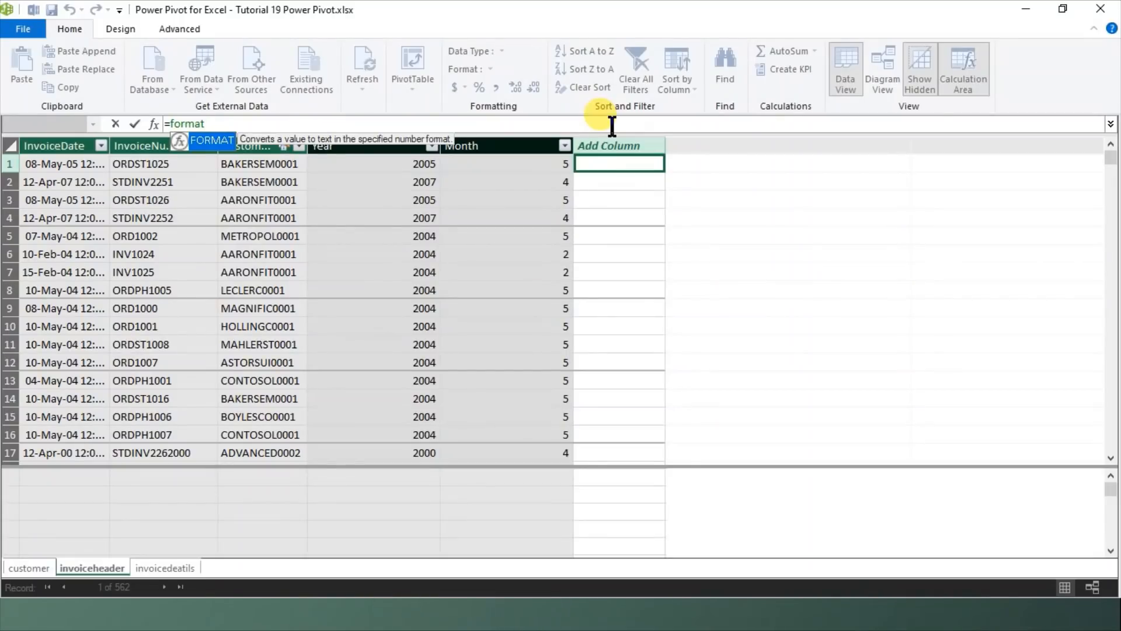
text(()
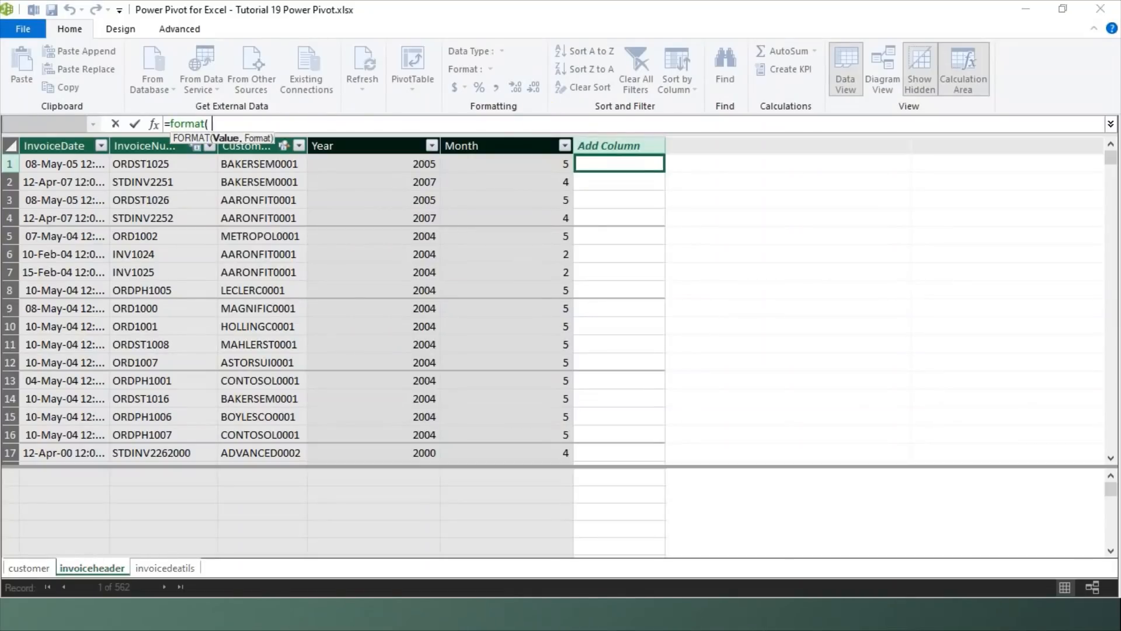
text(invoice)
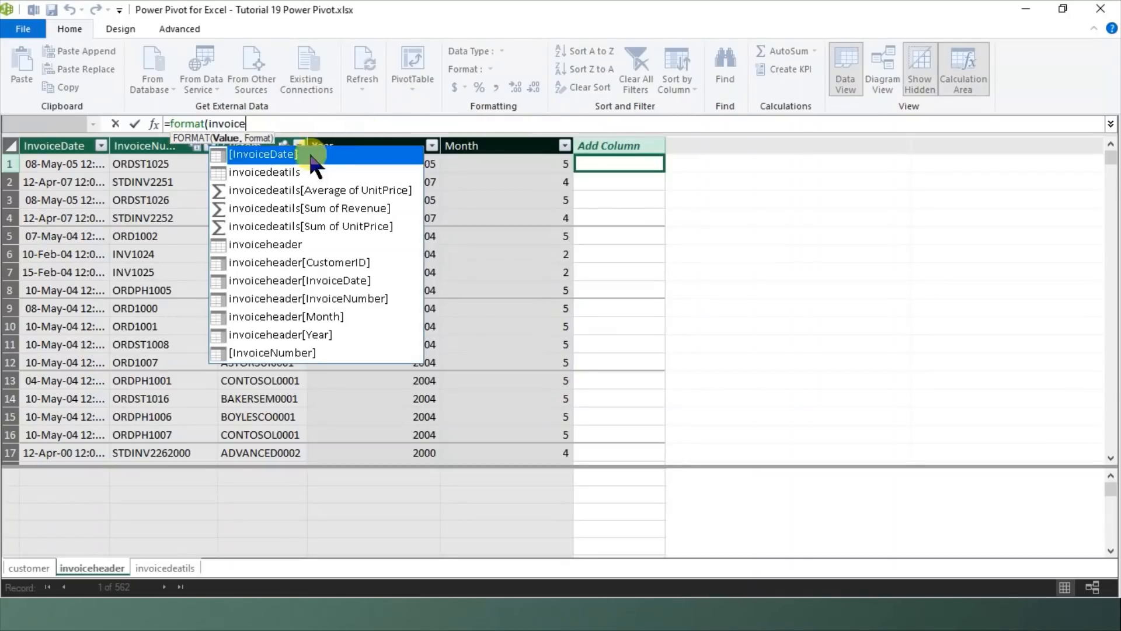
double_click(283, 153)
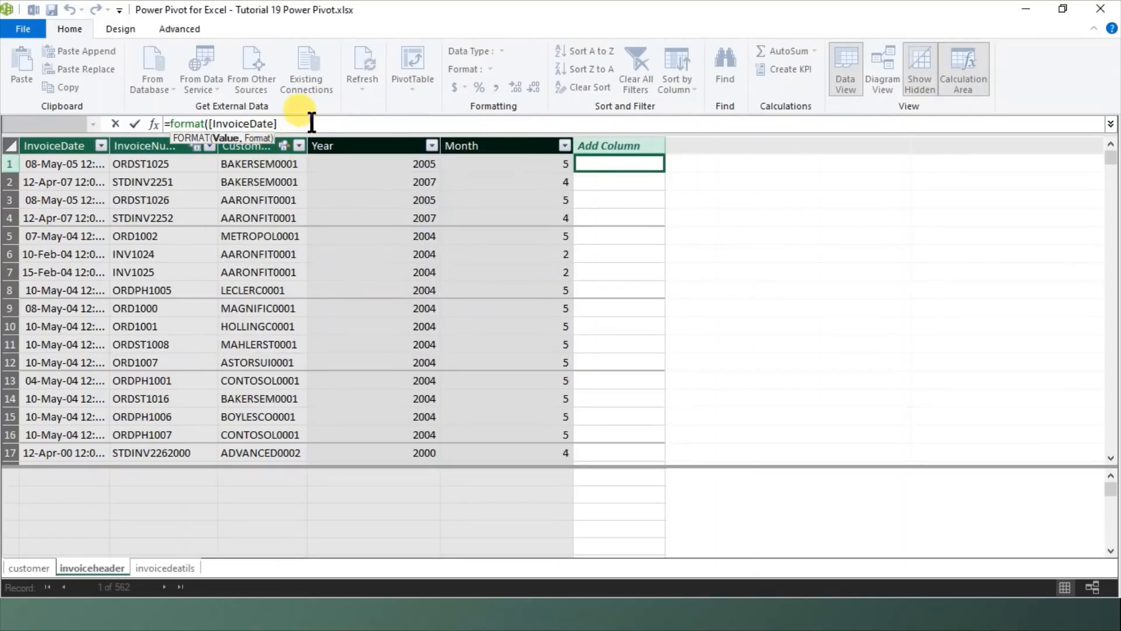
text(,")
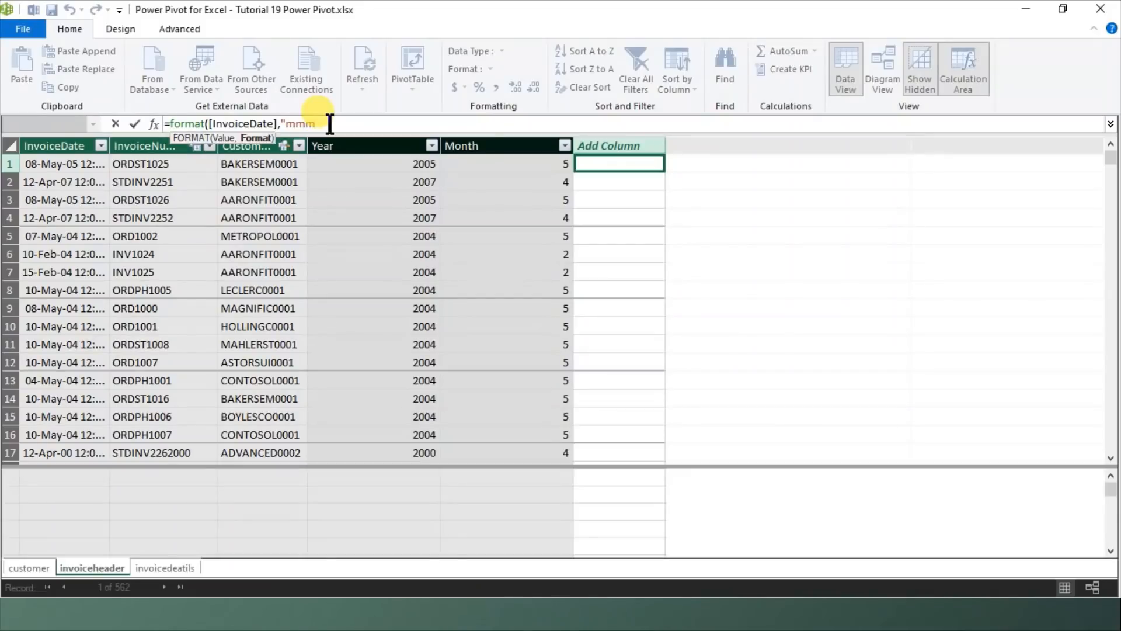
text(mmm")
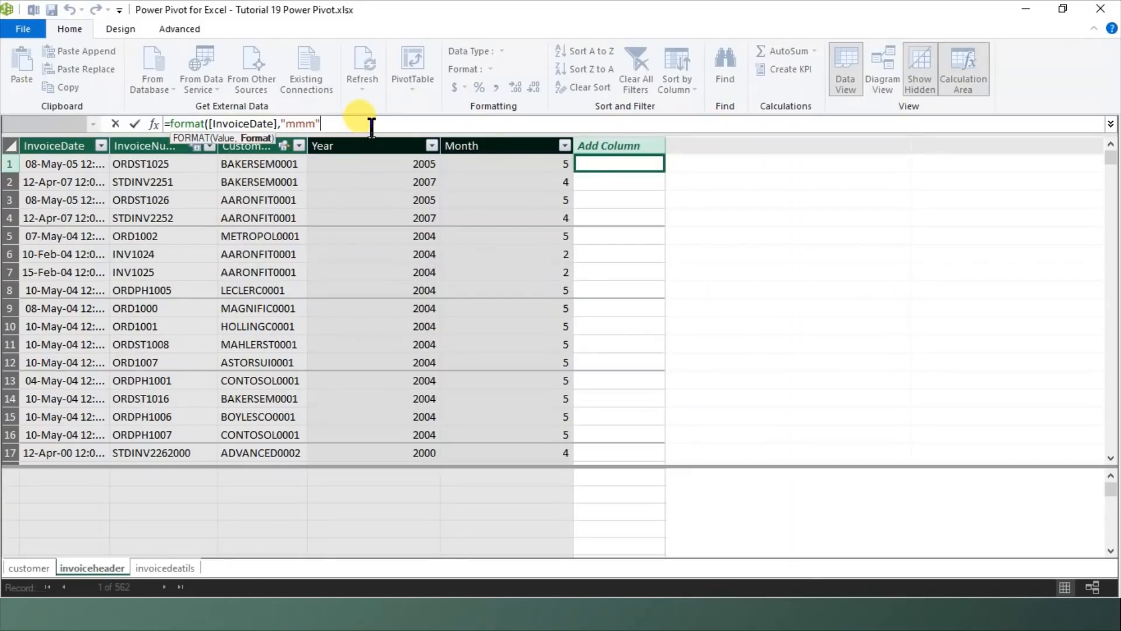
text())
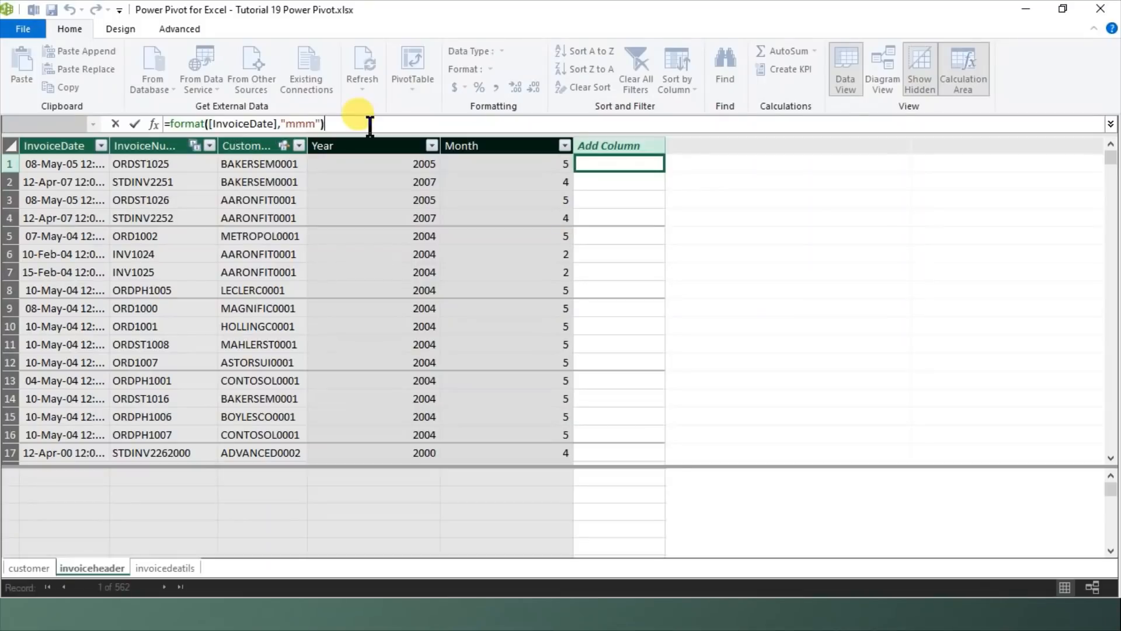
key(Return)
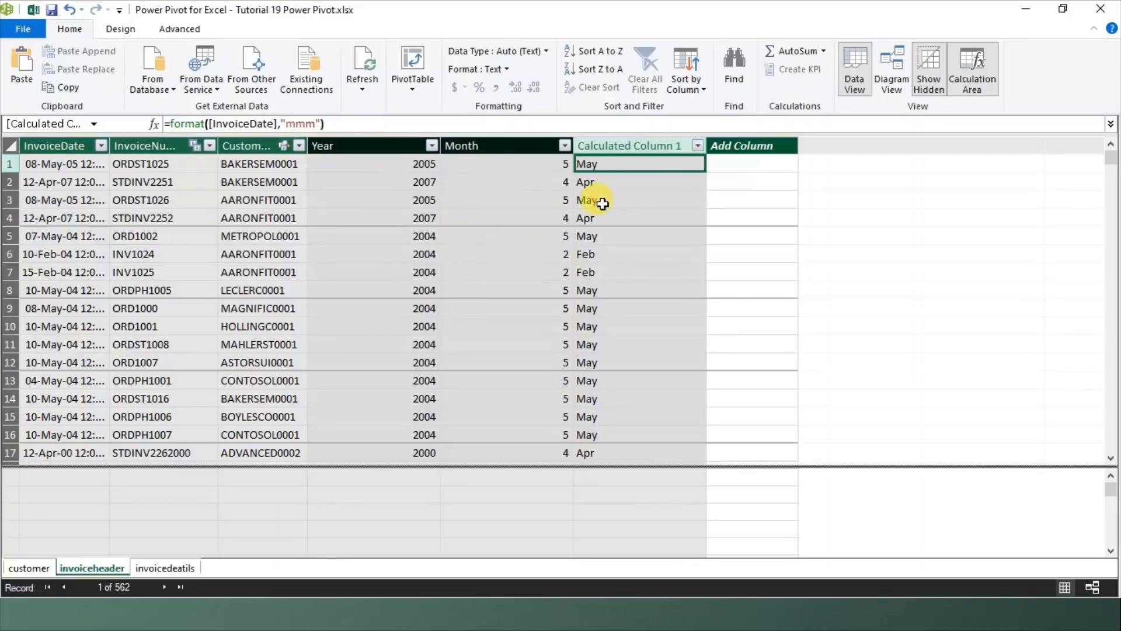
click(636, 162)
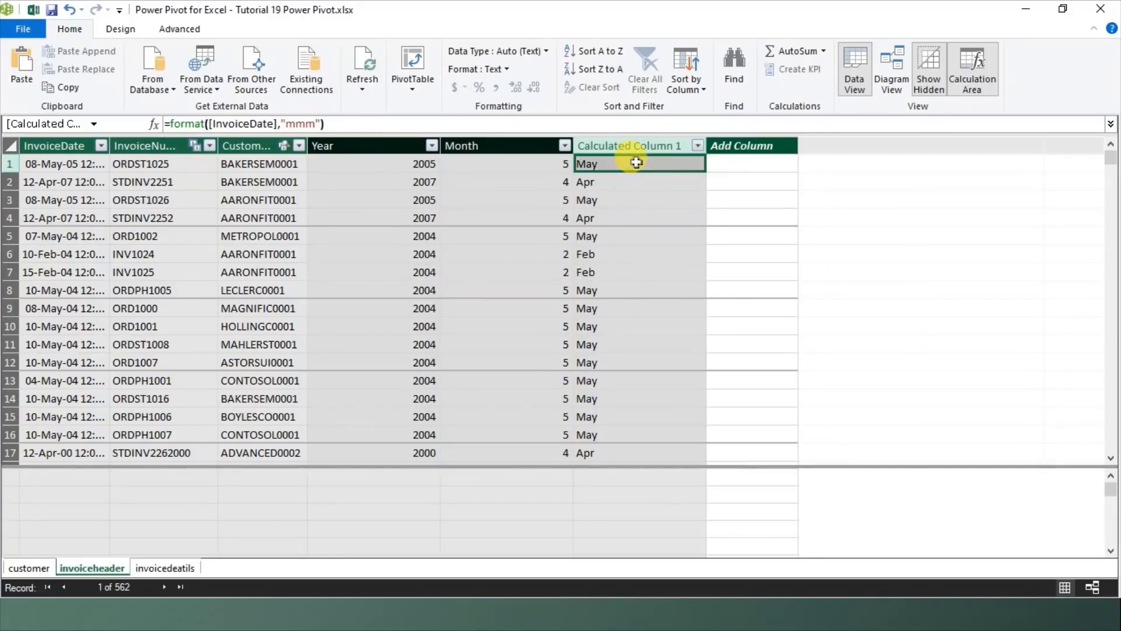
click(630, 200)
click(642, 345)
click(627, 196)
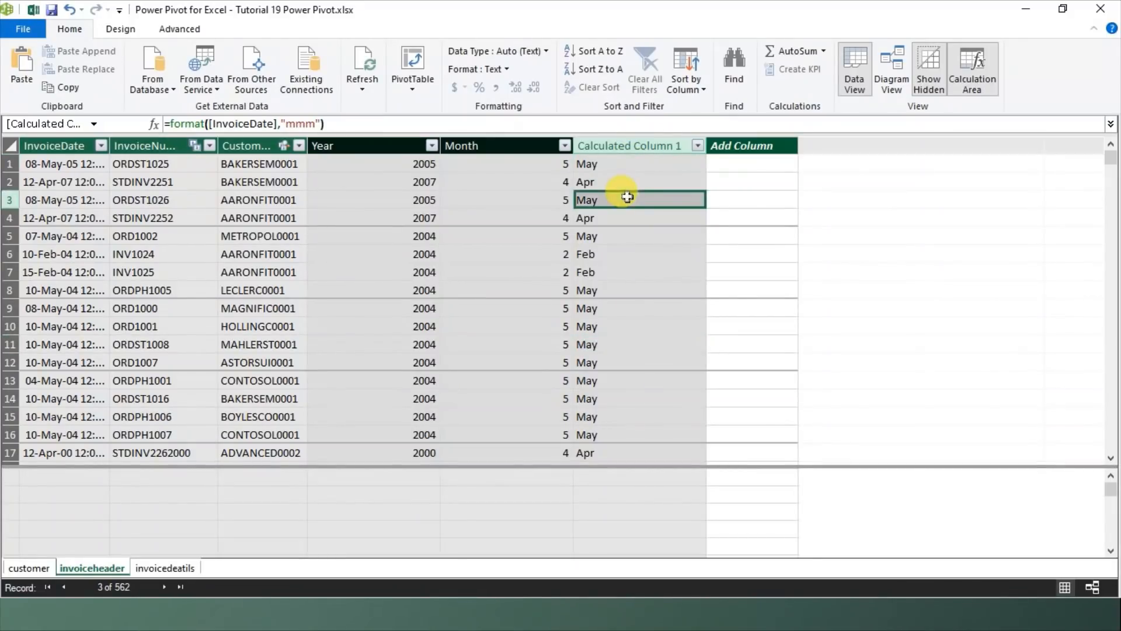
click(634, 417)
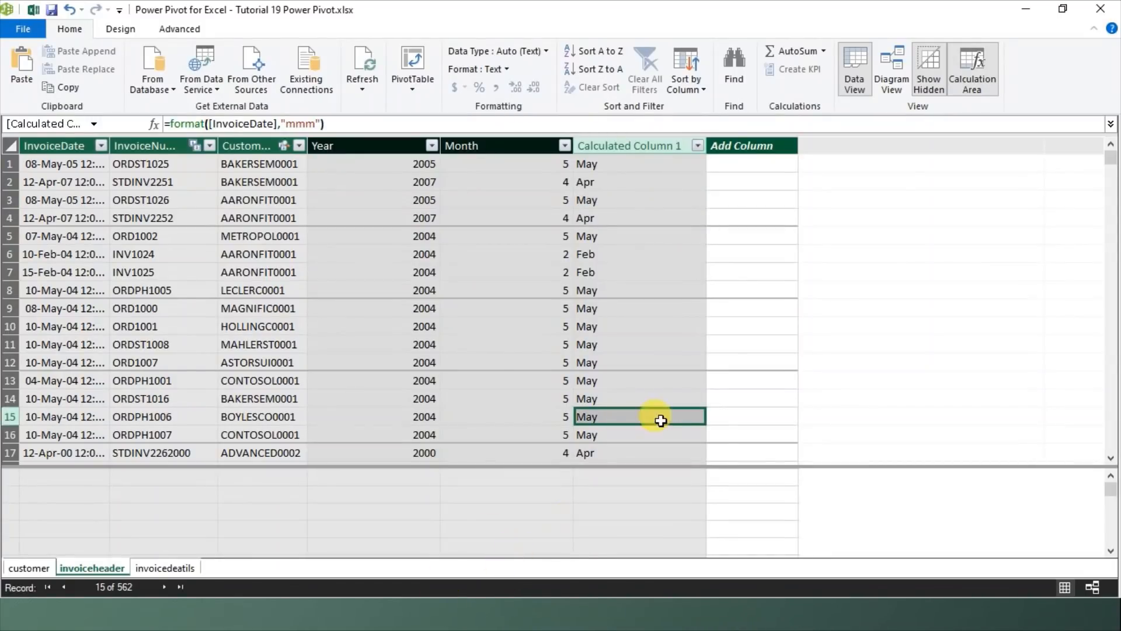
Close Power Pivot, return to the pivot table in Excel and expand the invoiceheader table in its field list.
click(1098, 9)
click(327, 324)
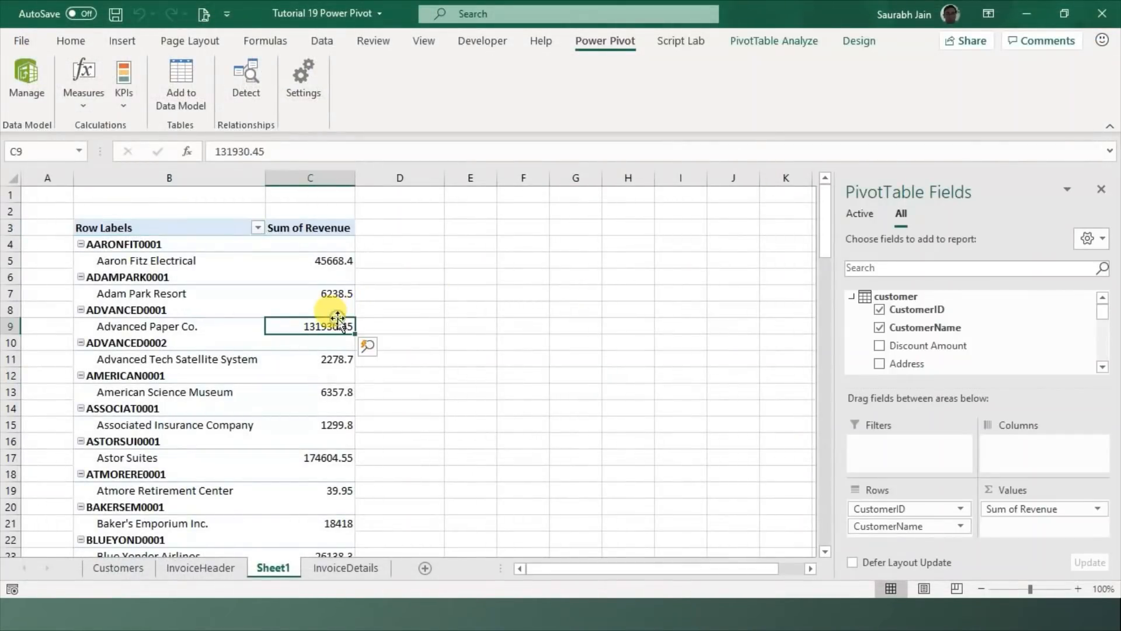
click(1102, 367)
click(1104, 367)
click(1104, 367)
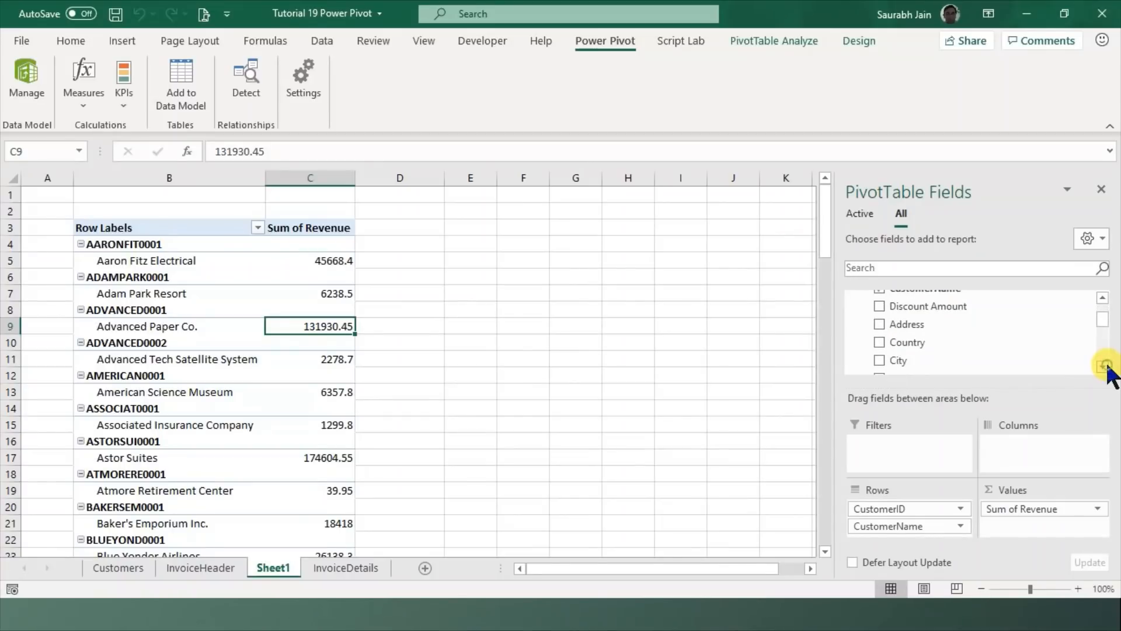
click(1104, 367)
click(1104, 367)
click(1103, 366)
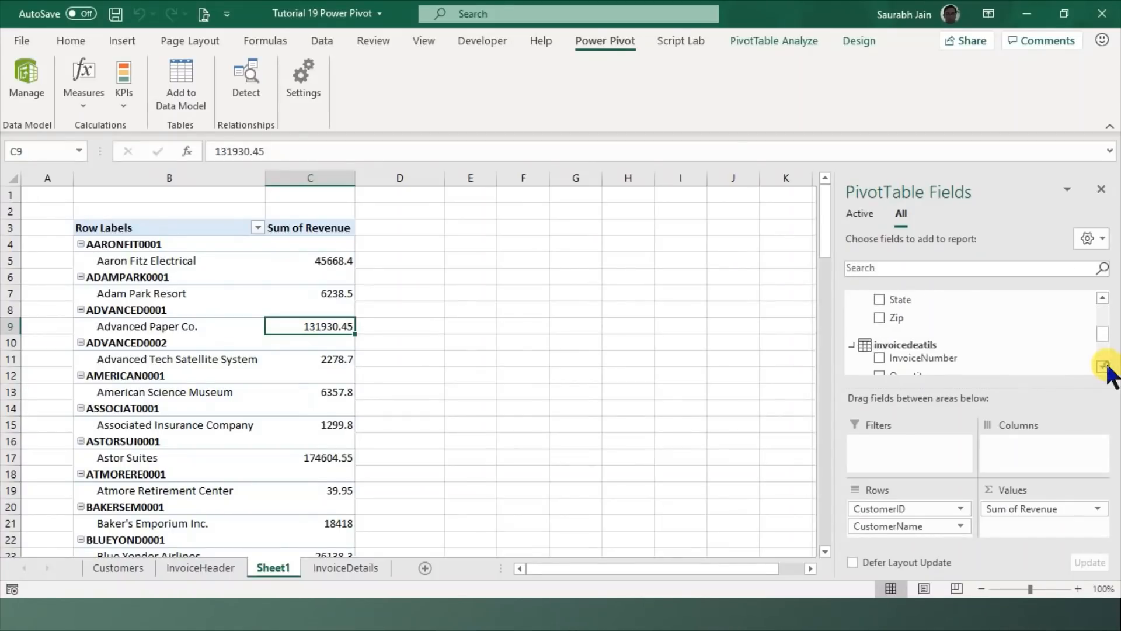
click(1104, 367)
click(1104, 367)
click(1104, 367)
click(1104, 366)
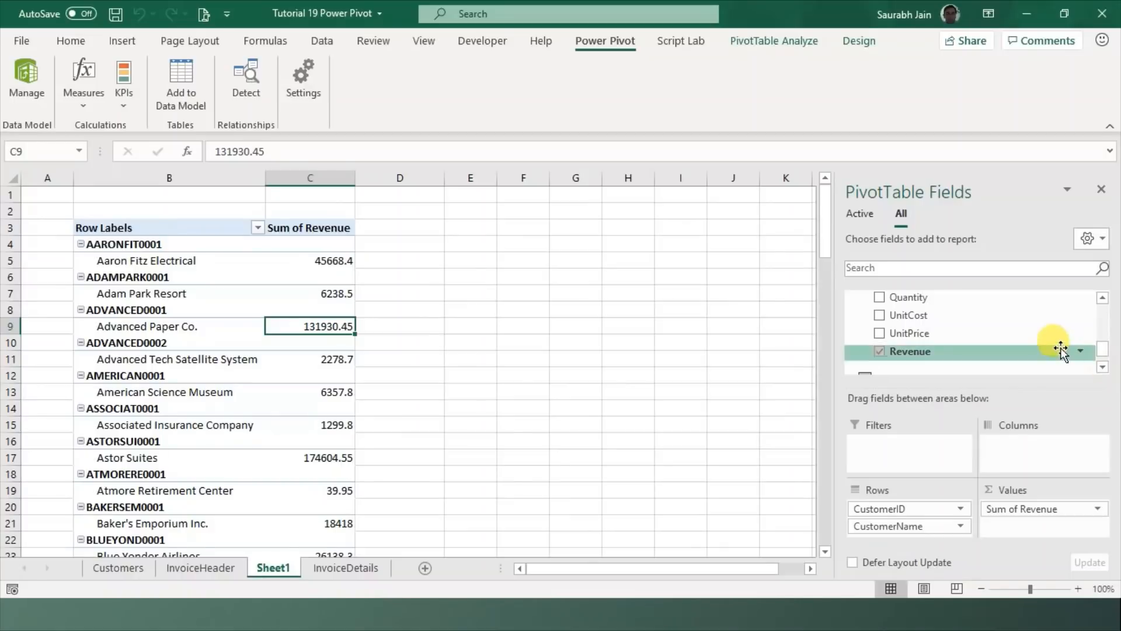
click(1103, 297)
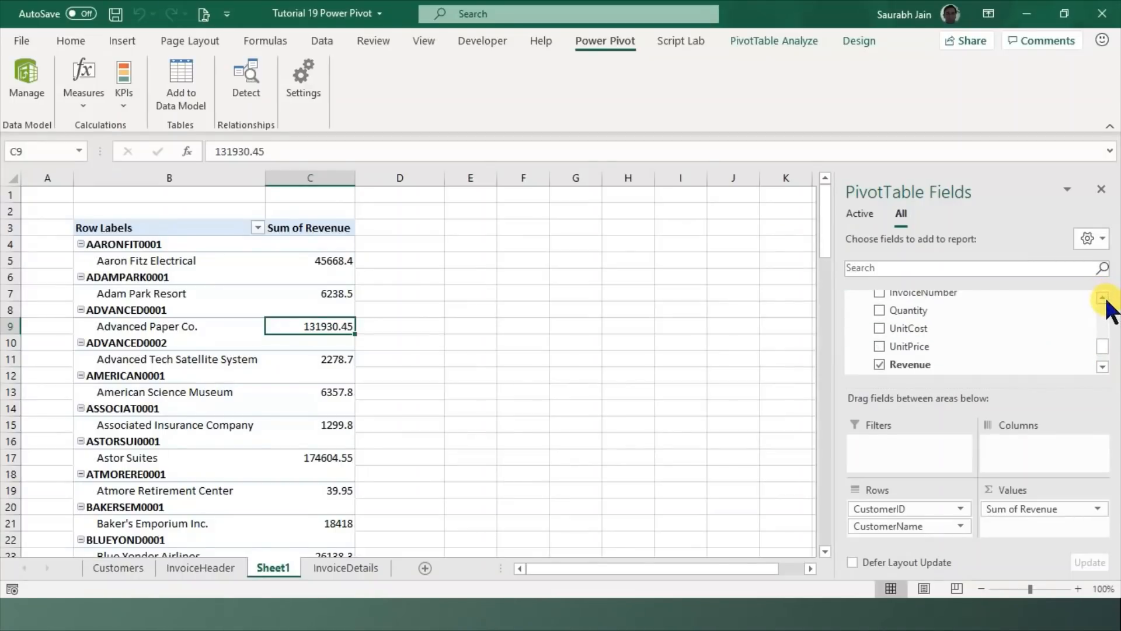
click(1103, 297)
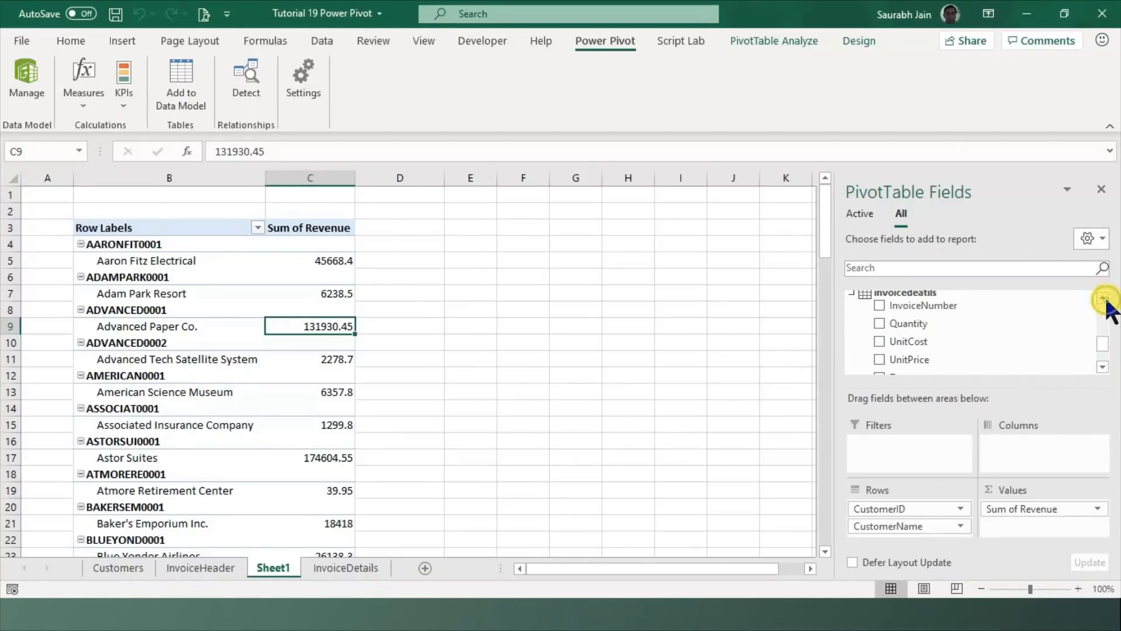
click(1104, 367)
click(1104, 366)
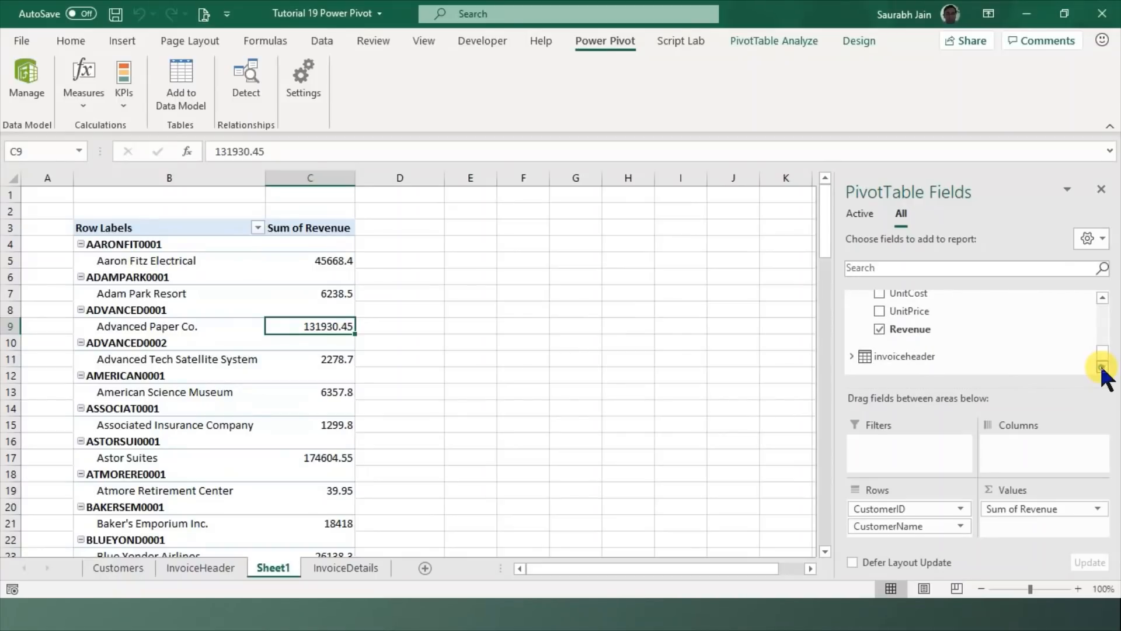
click(852, 354)
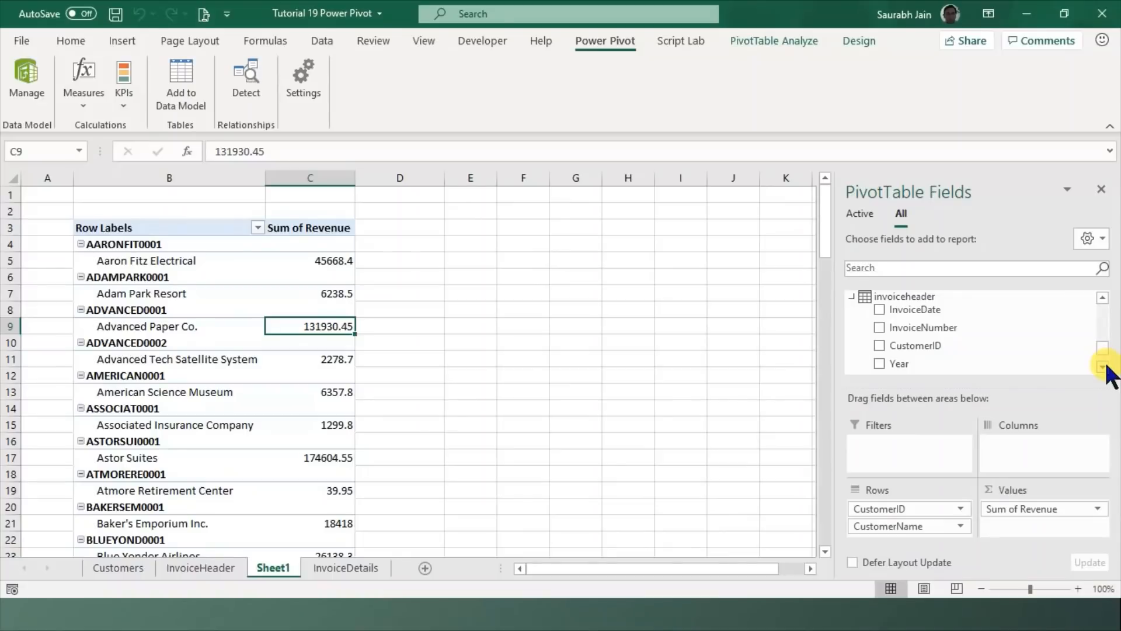
Add the invoiceheader Month field to the pivot table and place it in Rows below CustomerName.
click(1104, 367)
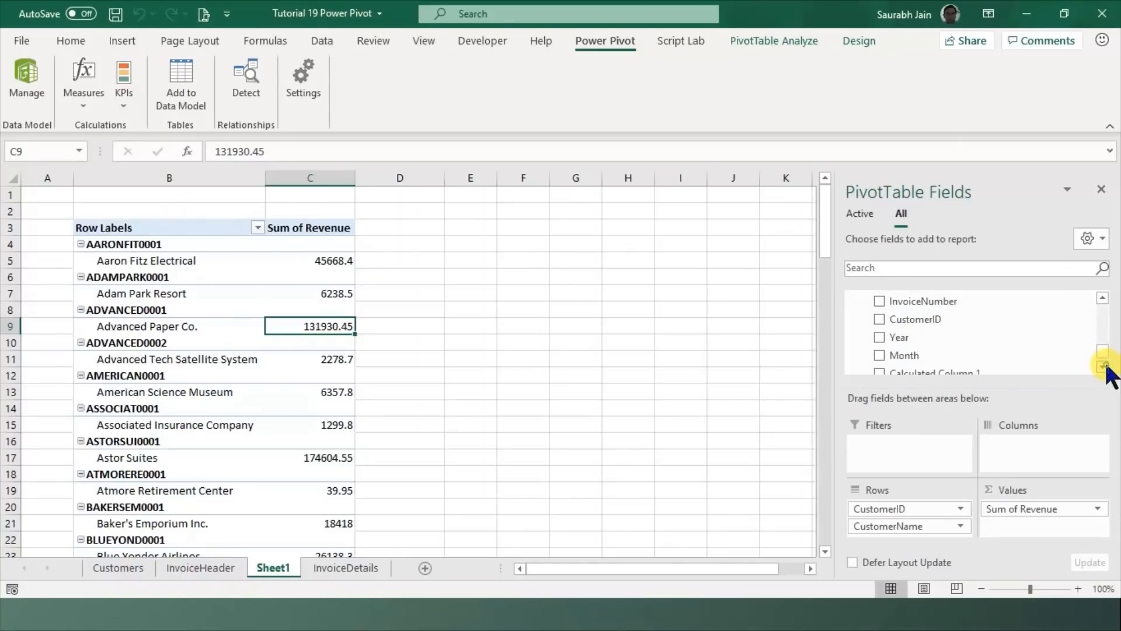
click(878, 356)
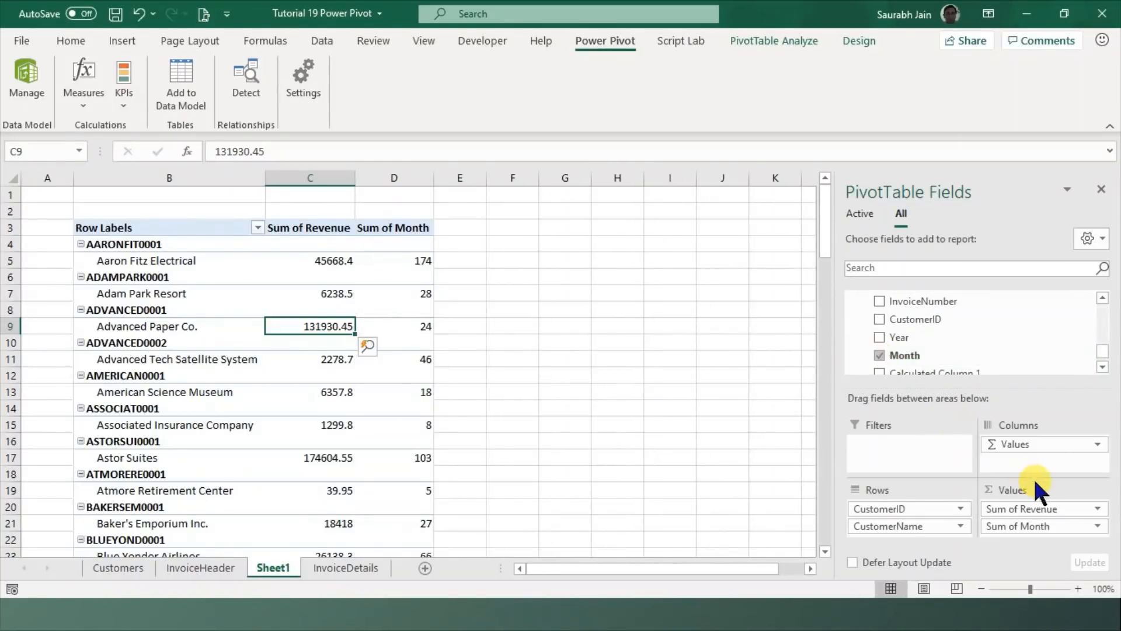
drag(1032, 531, 937, 529)
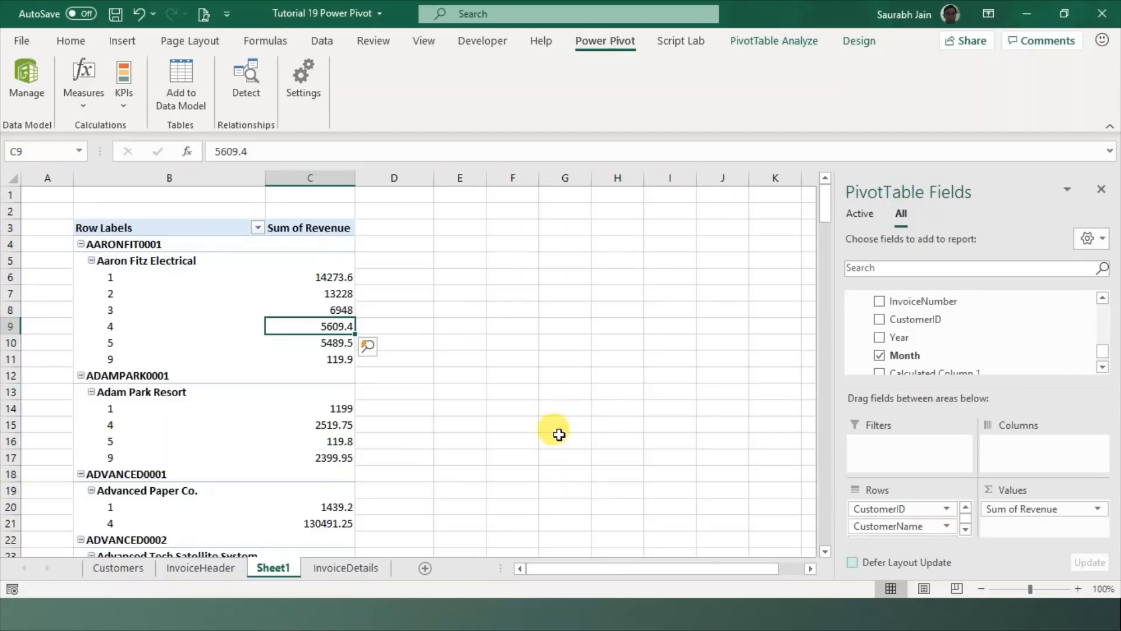
click(476, 320)
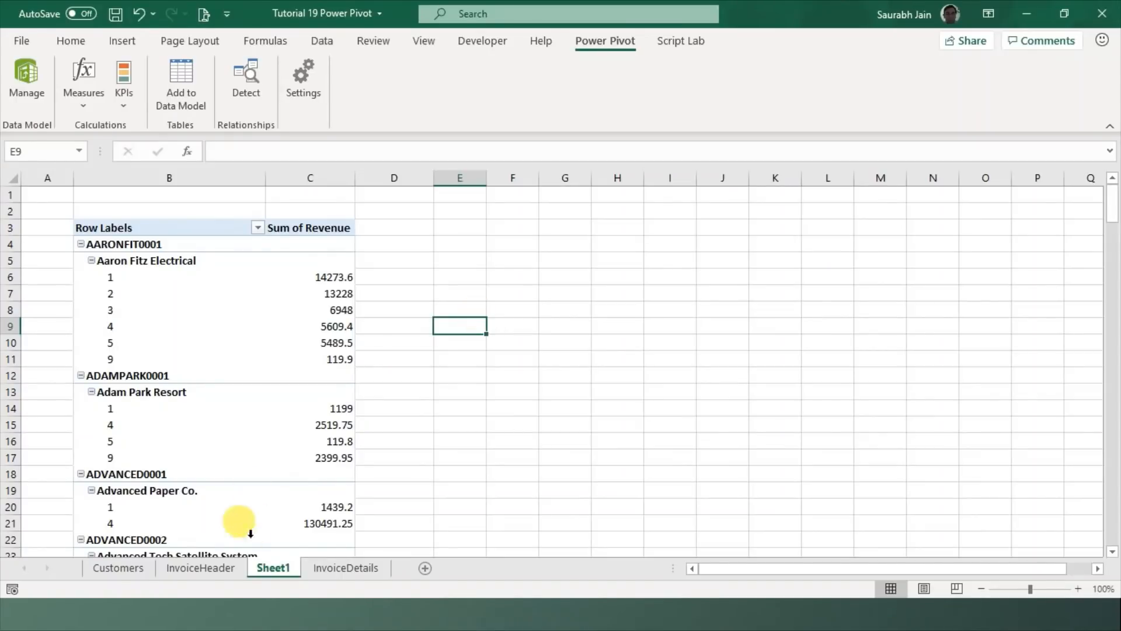
click(200, 407)
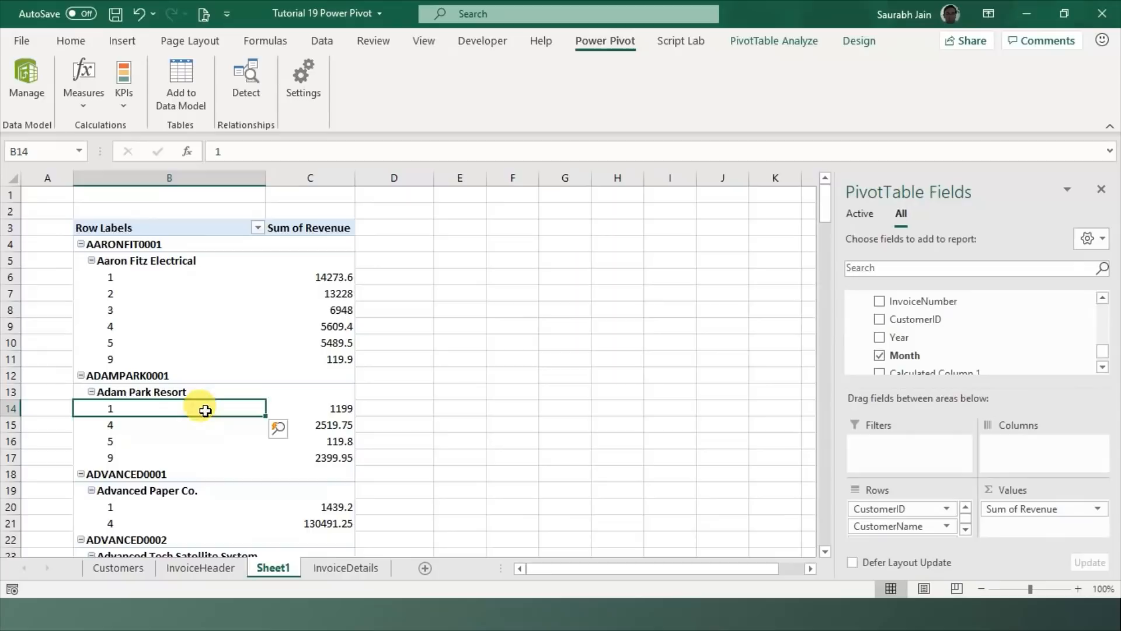
click(1103, 367)
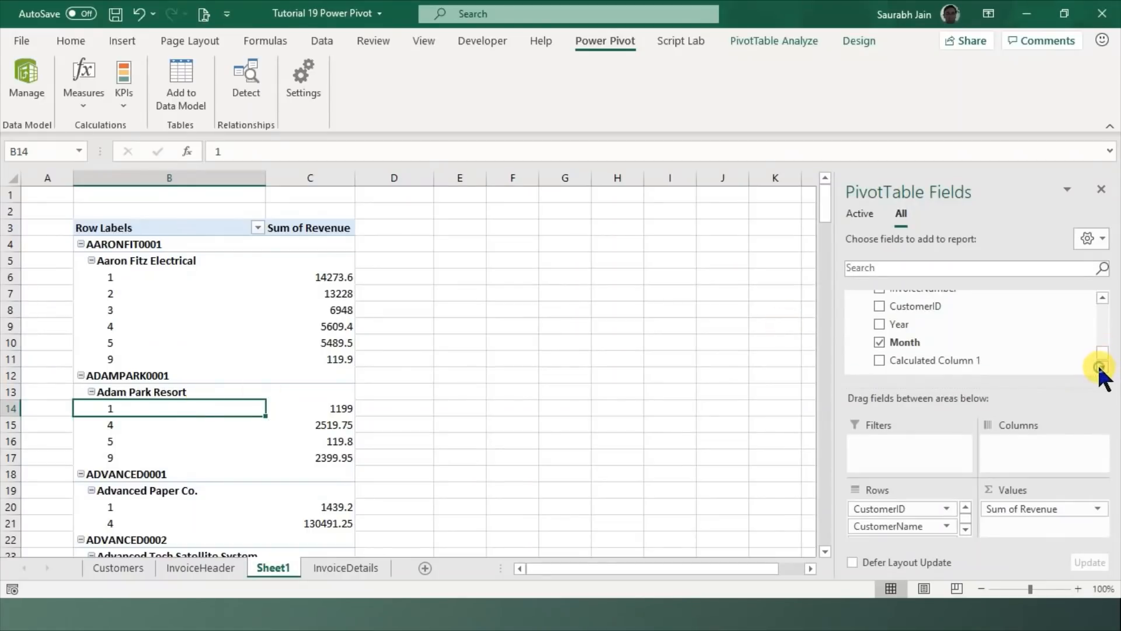
click(1102, 298)
click(1102, 297)
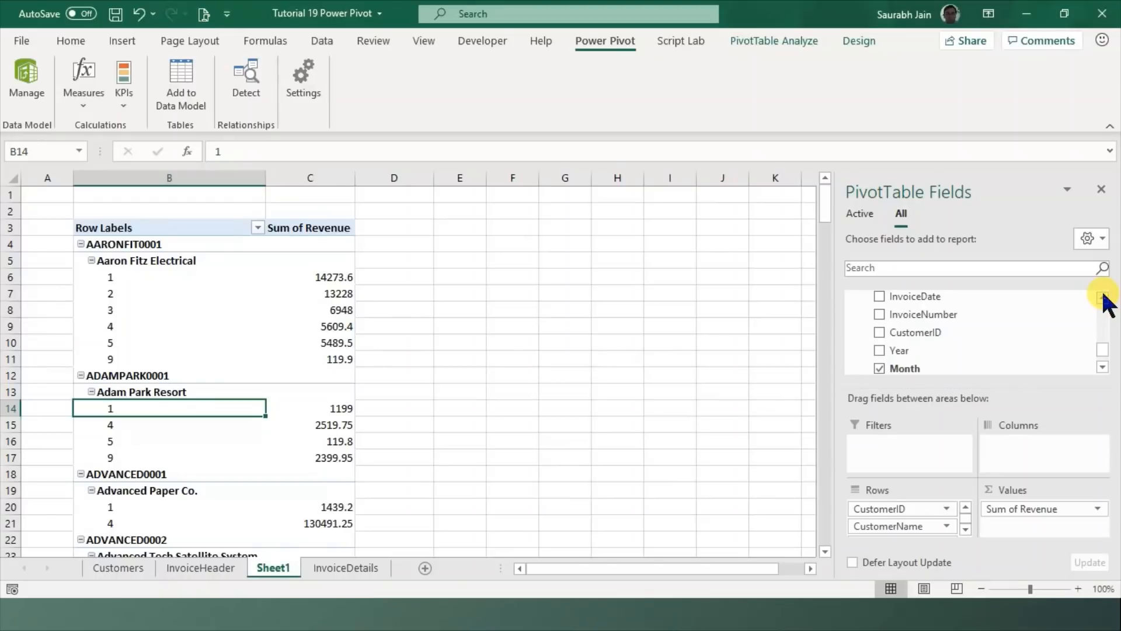
click(1102, 297)
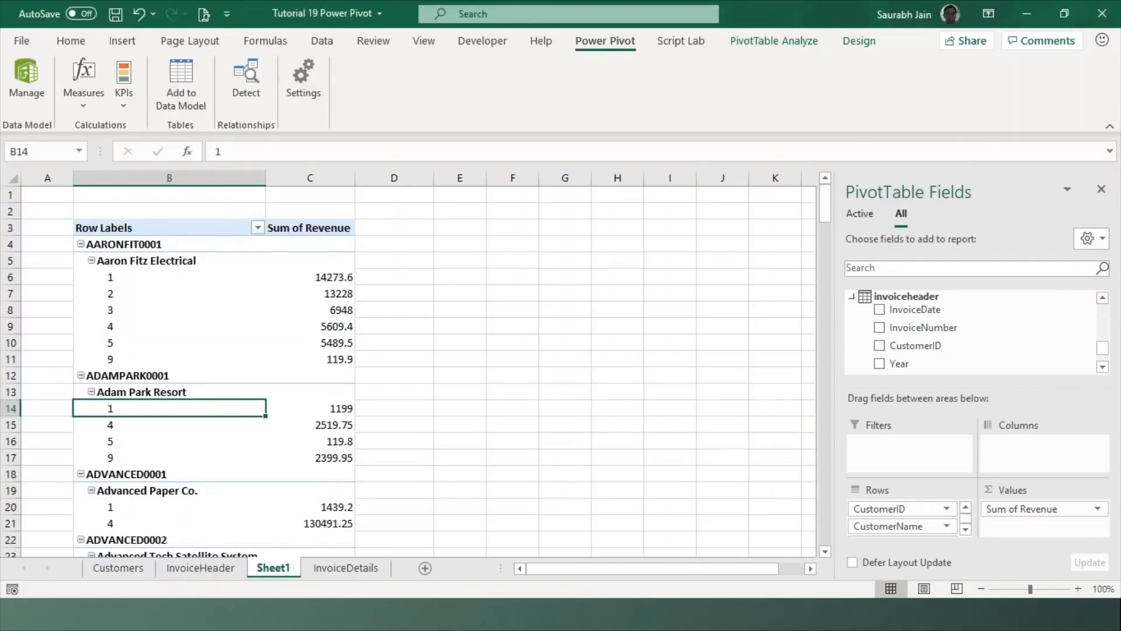
Reopen the Power Pivot data model and rename the invoiceheader calculated column of abbreviated months as Month name.
click(19, 75)
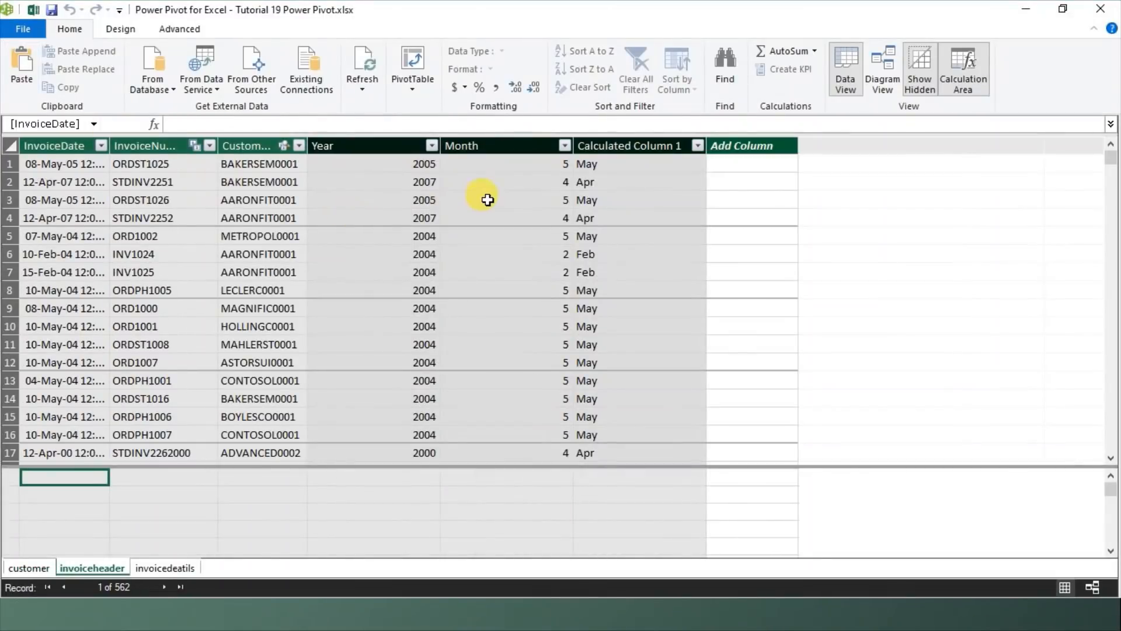
click(608, 147)
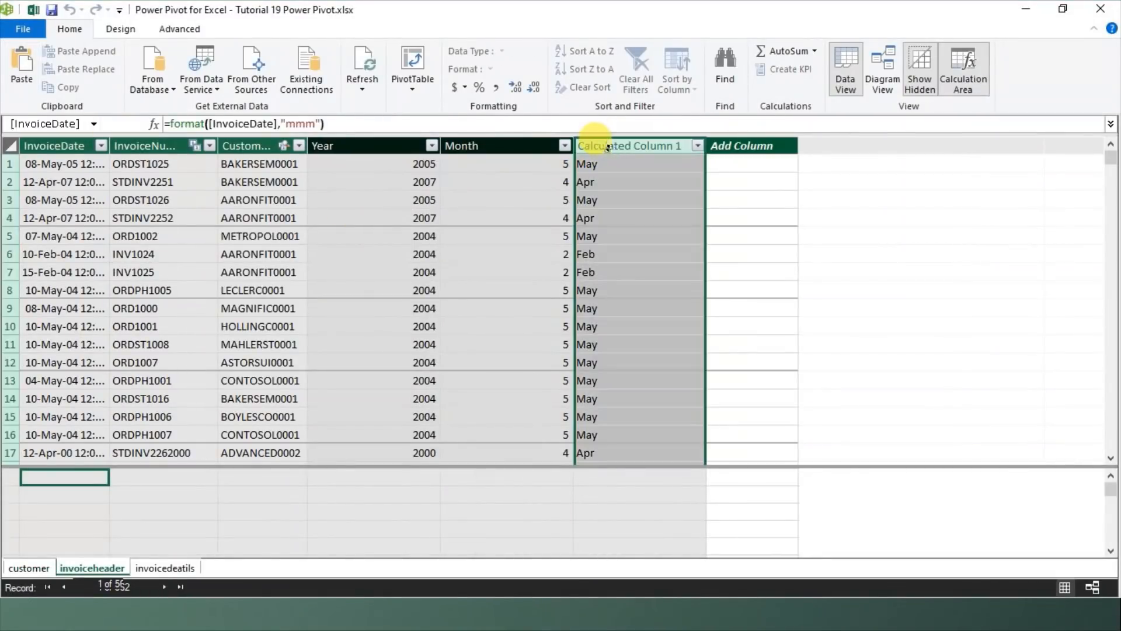
right_click(605, 146)
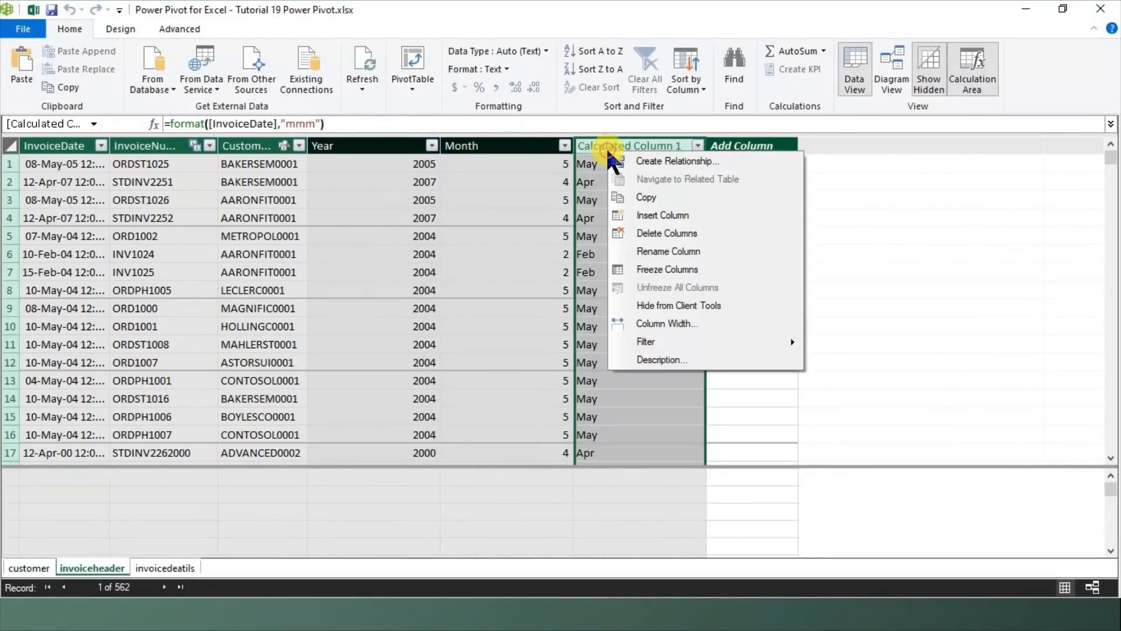
click(713, 247)
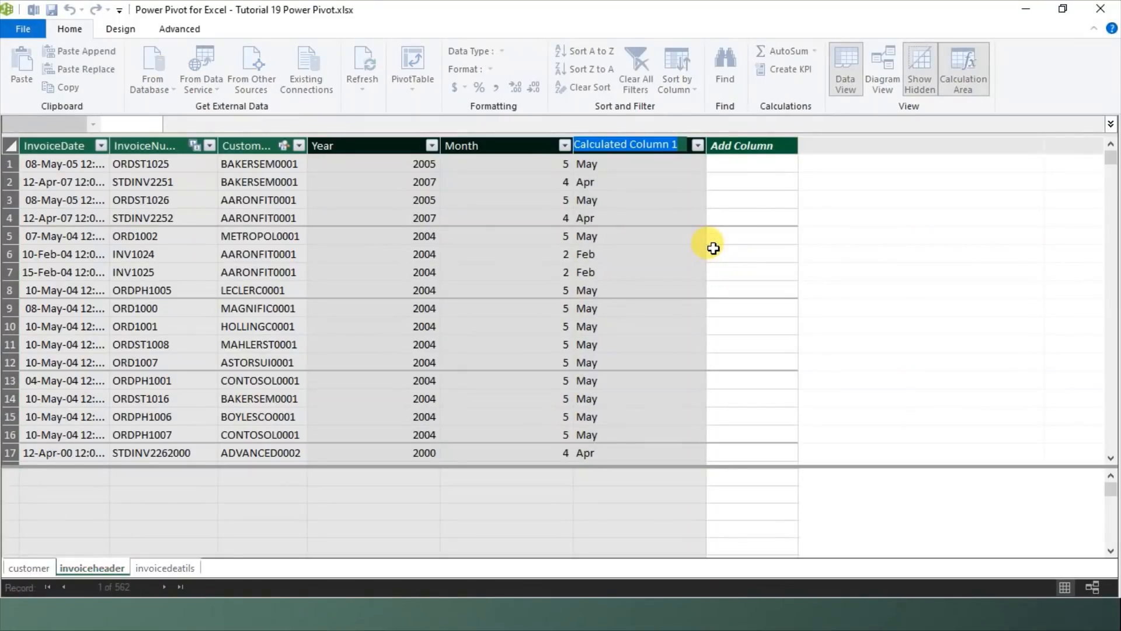
text(Month nam)
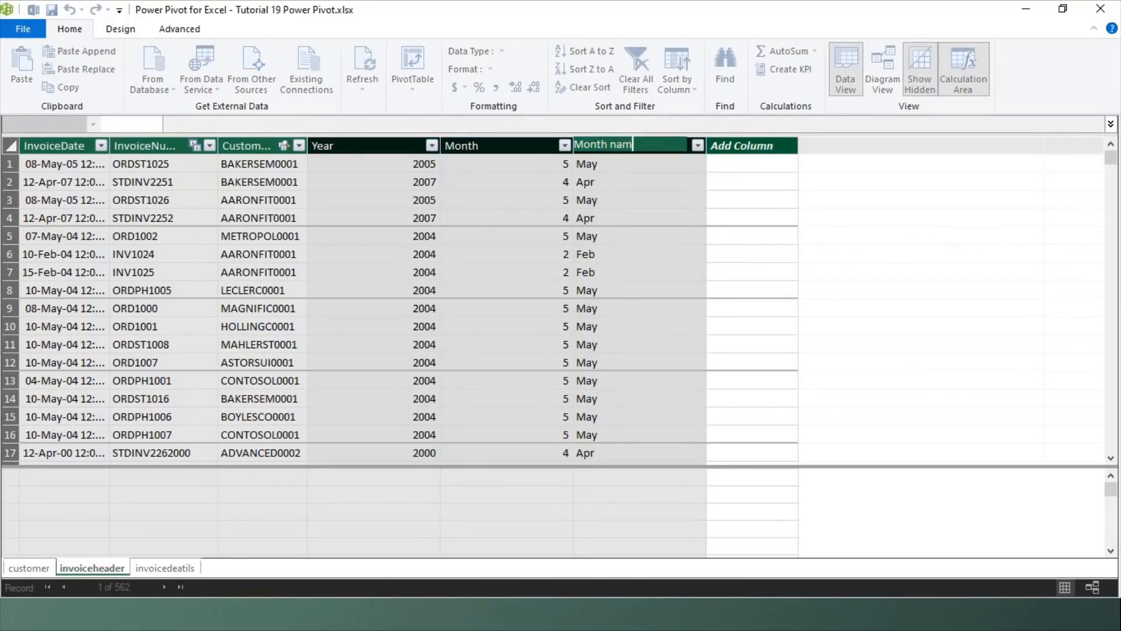
text(e)
key(Return)
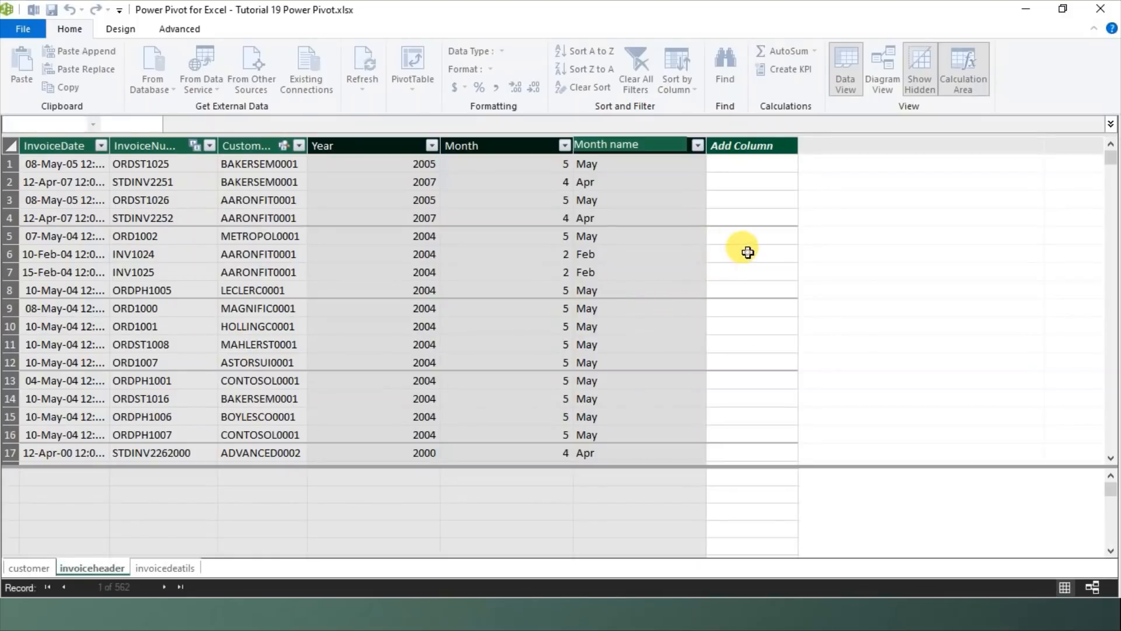
click(748, 252)
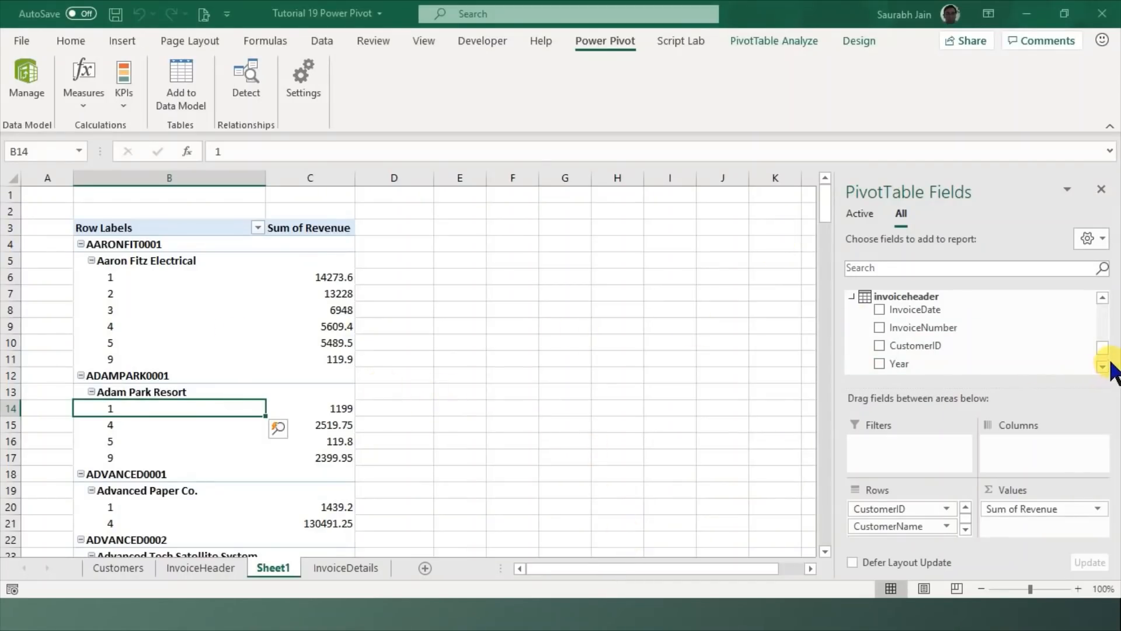
Add the invoiceheader Month name field to the pivot table's Rows, below Month.
click(1103, 367)
click(1102, 367)
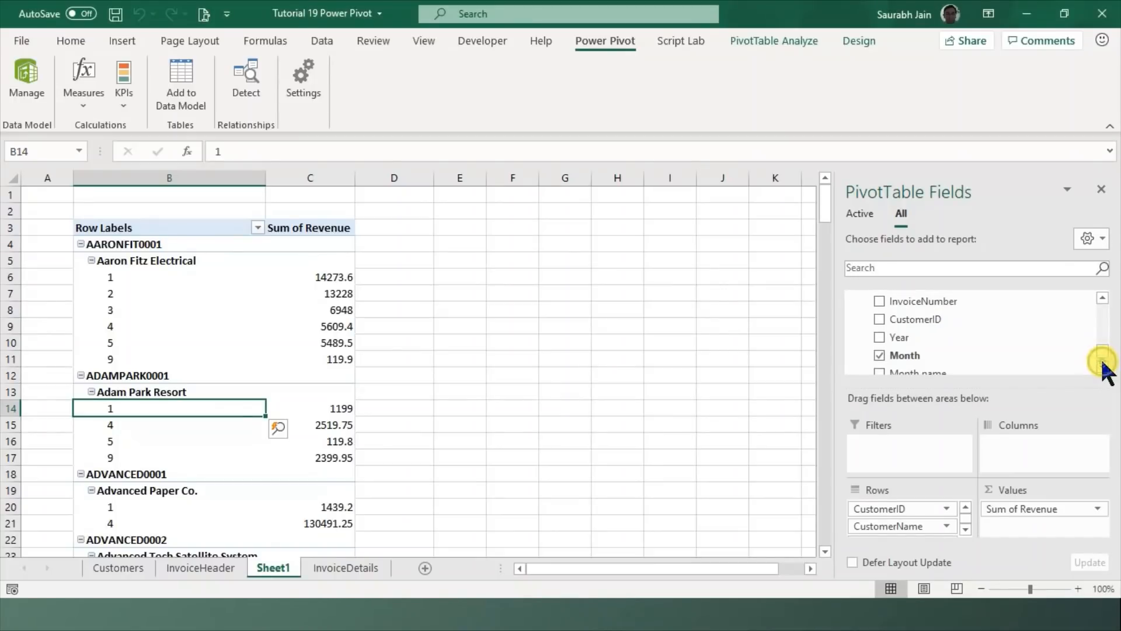
click(1102, 367)
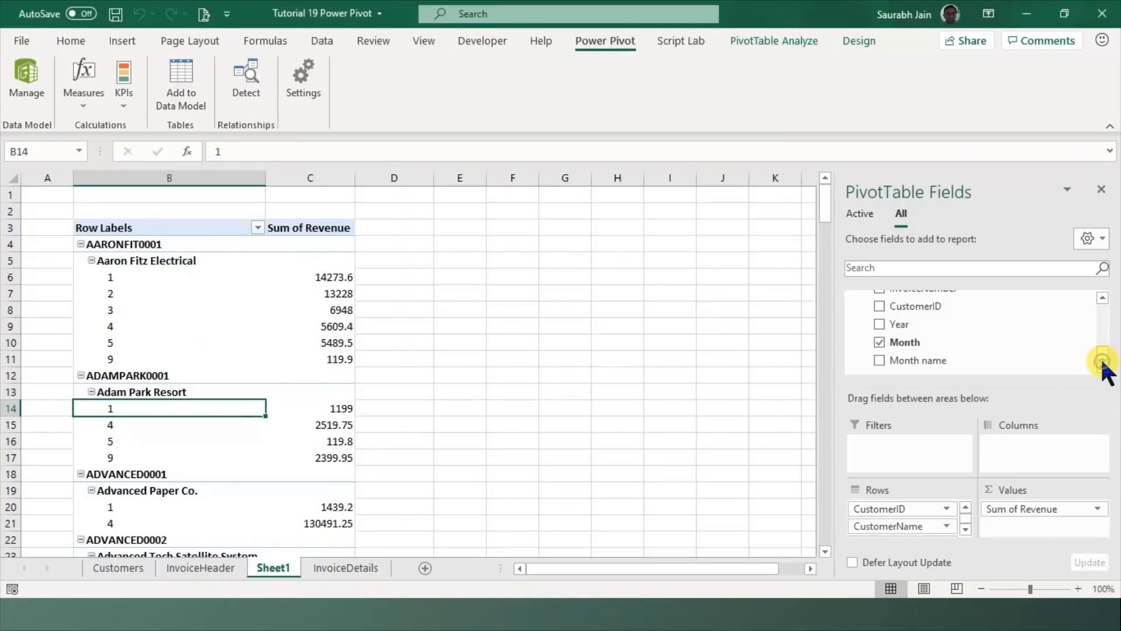
click(880, 360)
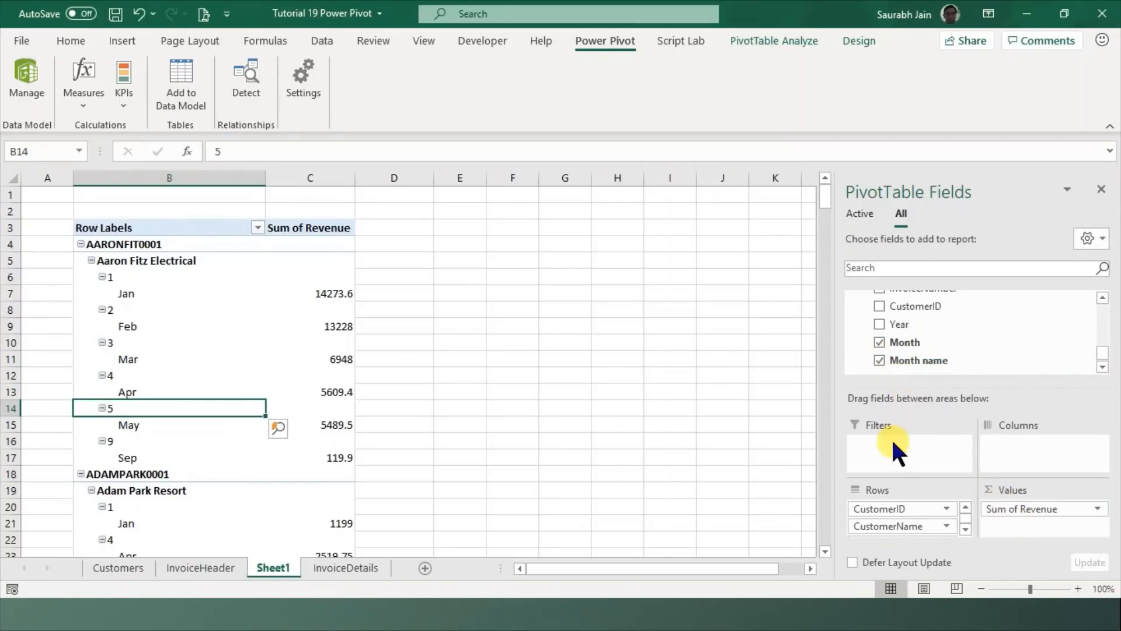
Remove the numeric Month field from the pivot table's Rows, keeping Month name, and deselect the pivot table.
click(965, 527)
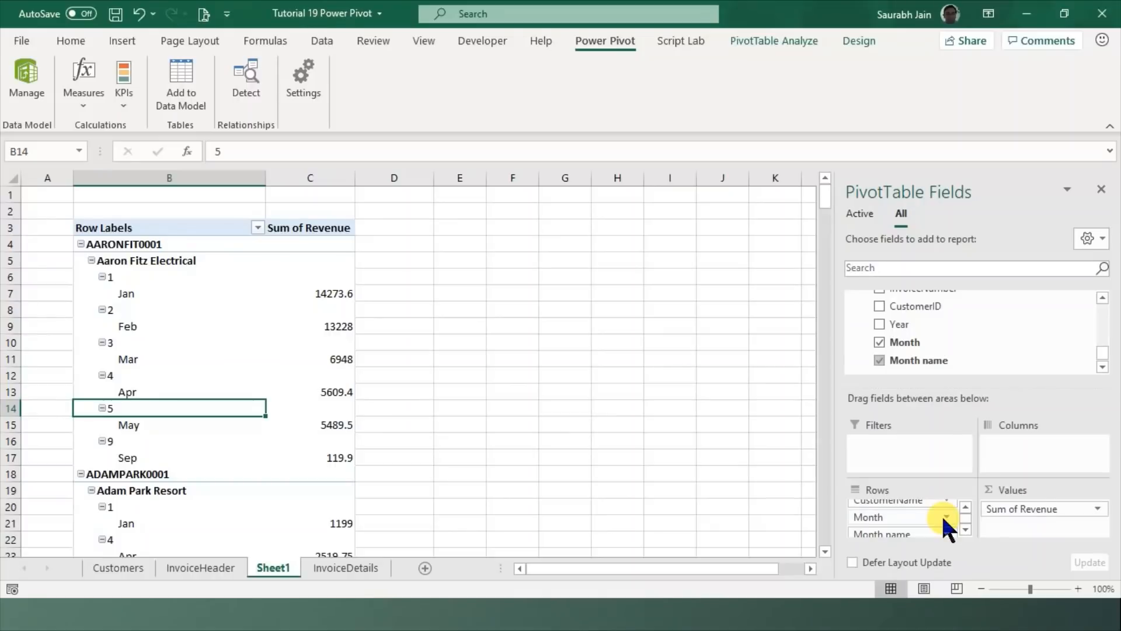
click(944, 516)
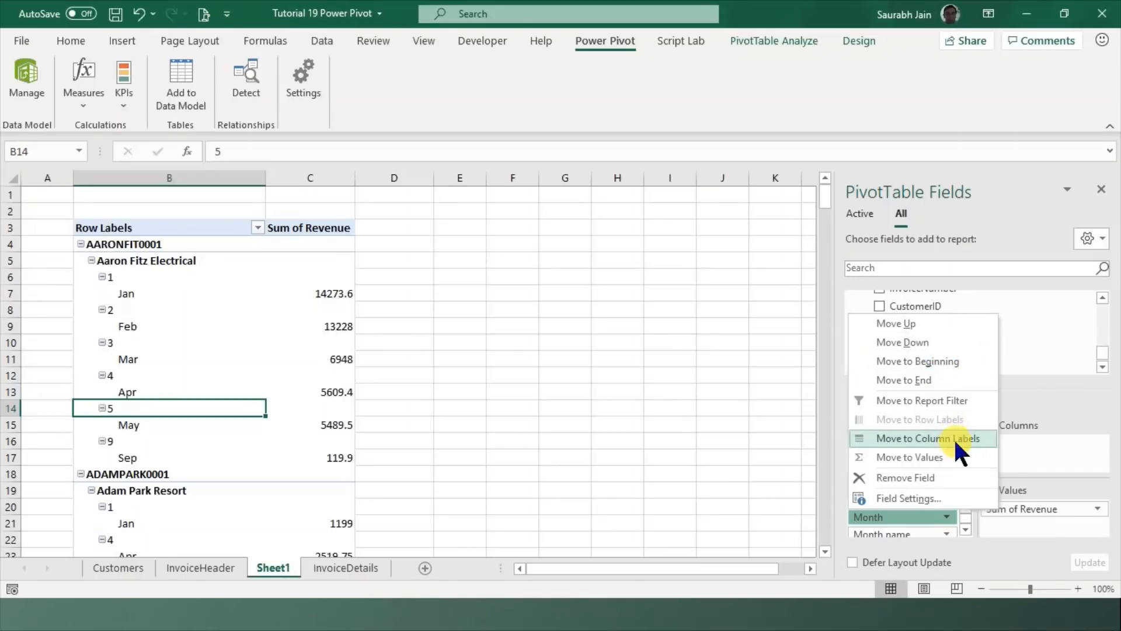
click(948, 474)
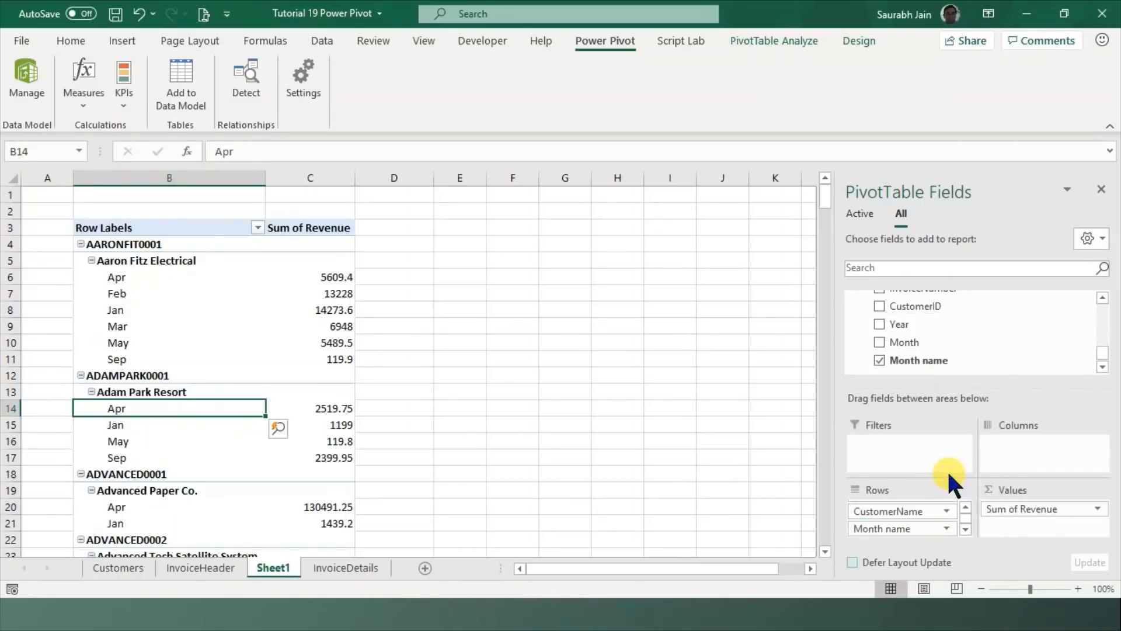
click(503, 319)
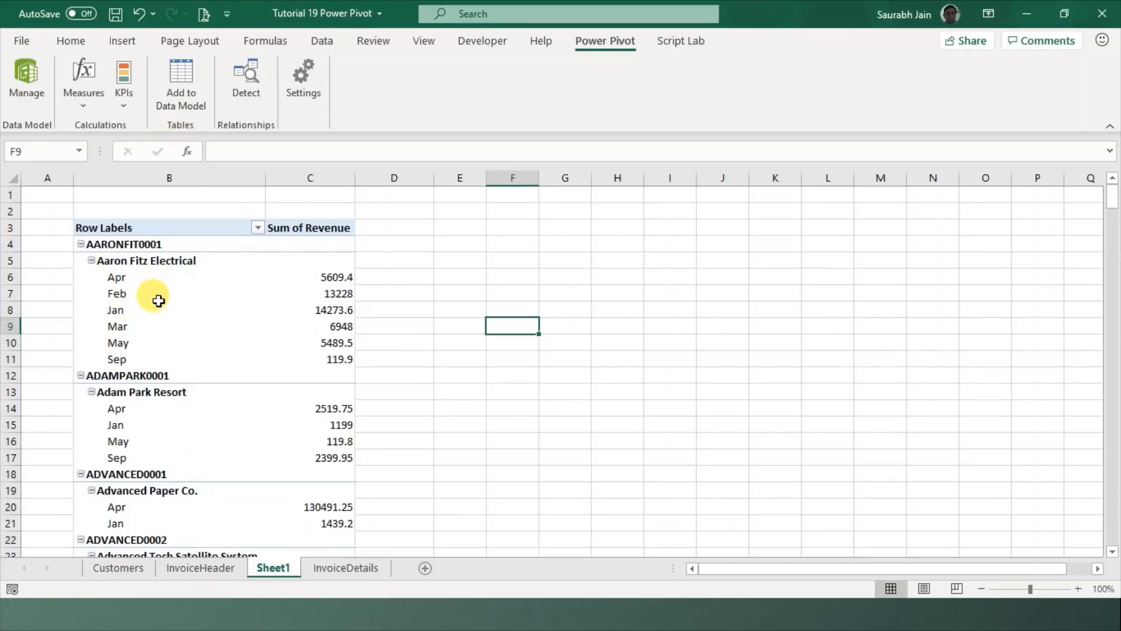
Reopen the Power Pivot data model, set the invoiceheader Month name column to sort by Month, and return to Excel.
click(26, 75)
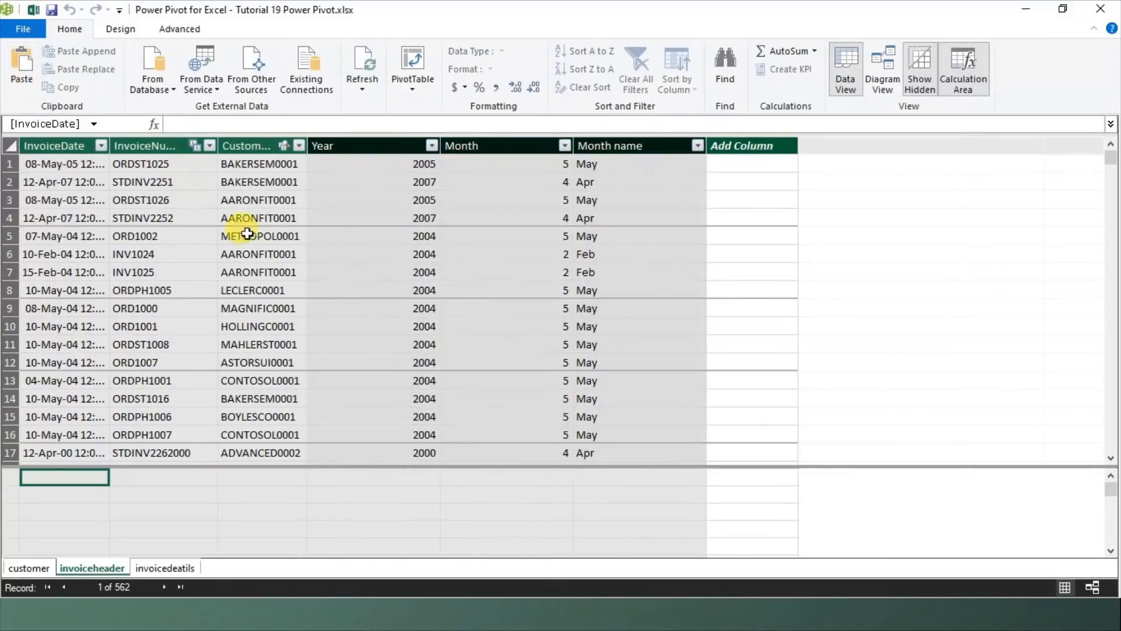
click(470, 233)
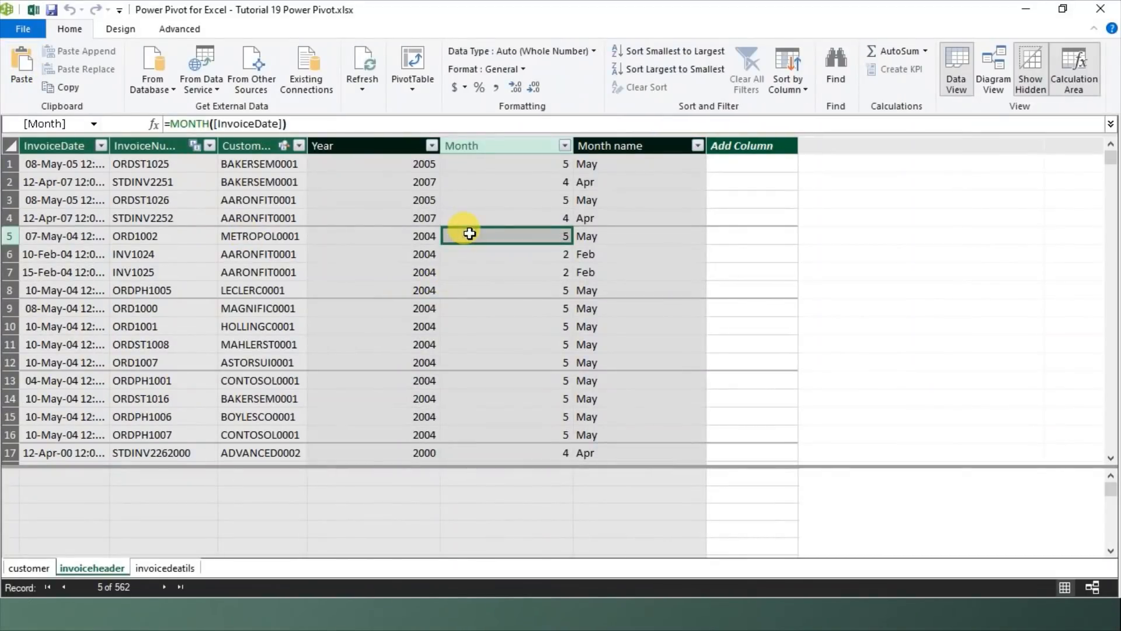
click(358, 219)
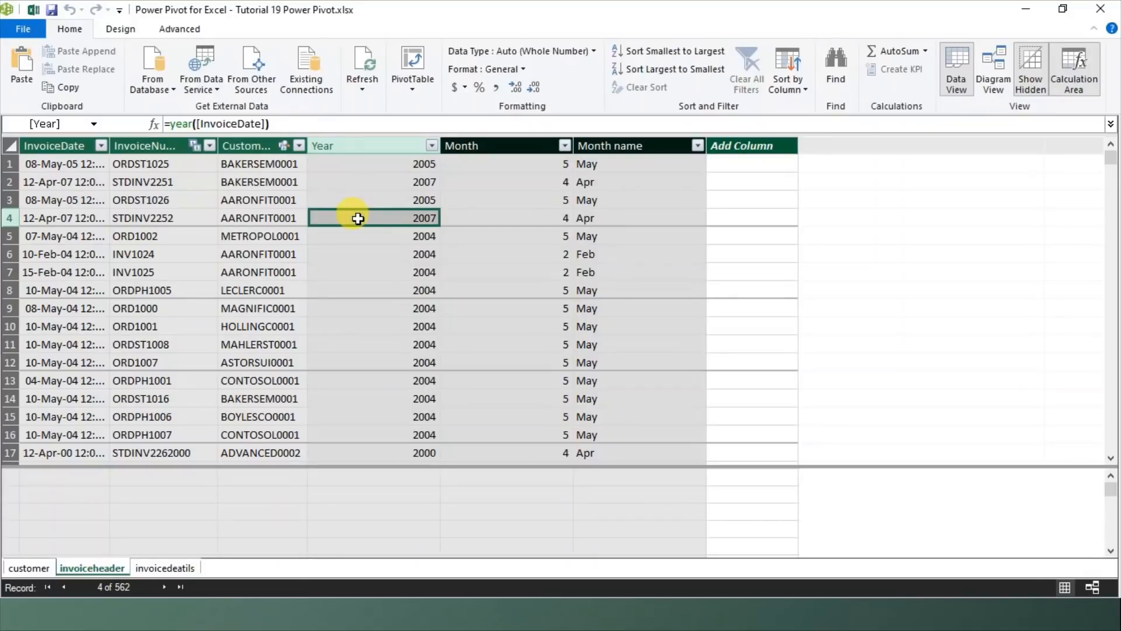
click(470, 195)
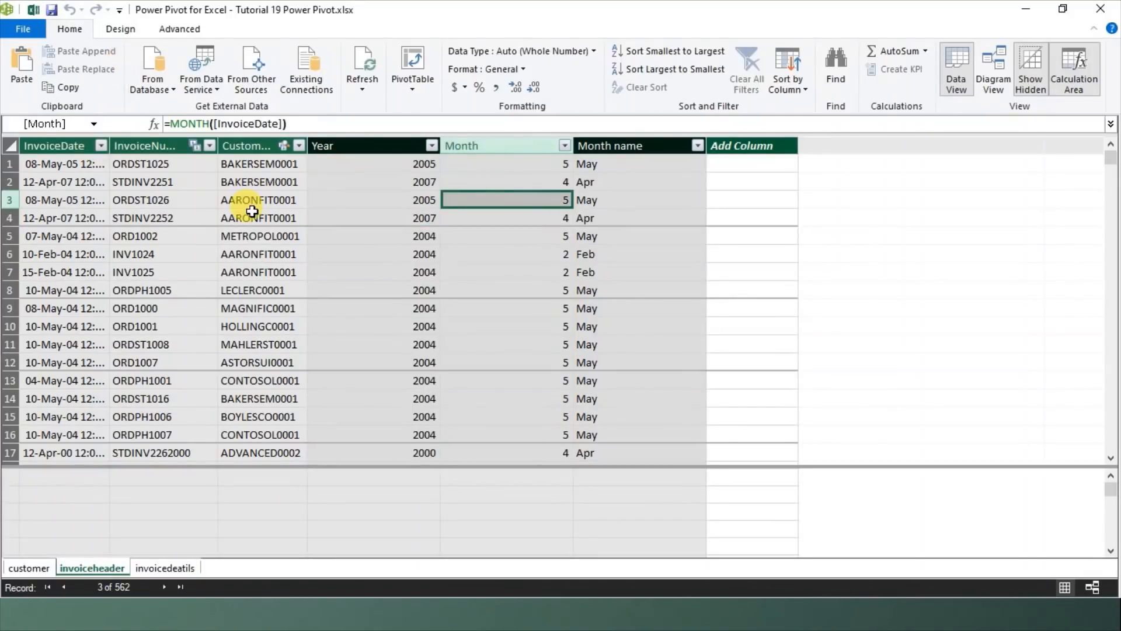
click(799, 88)
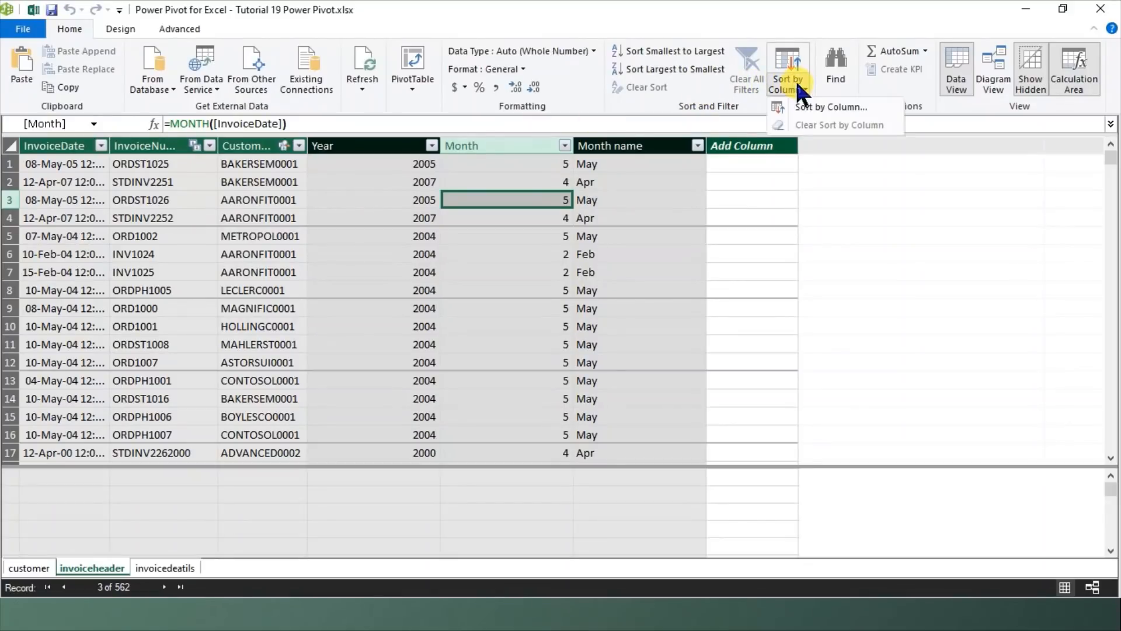
click(835, 107)
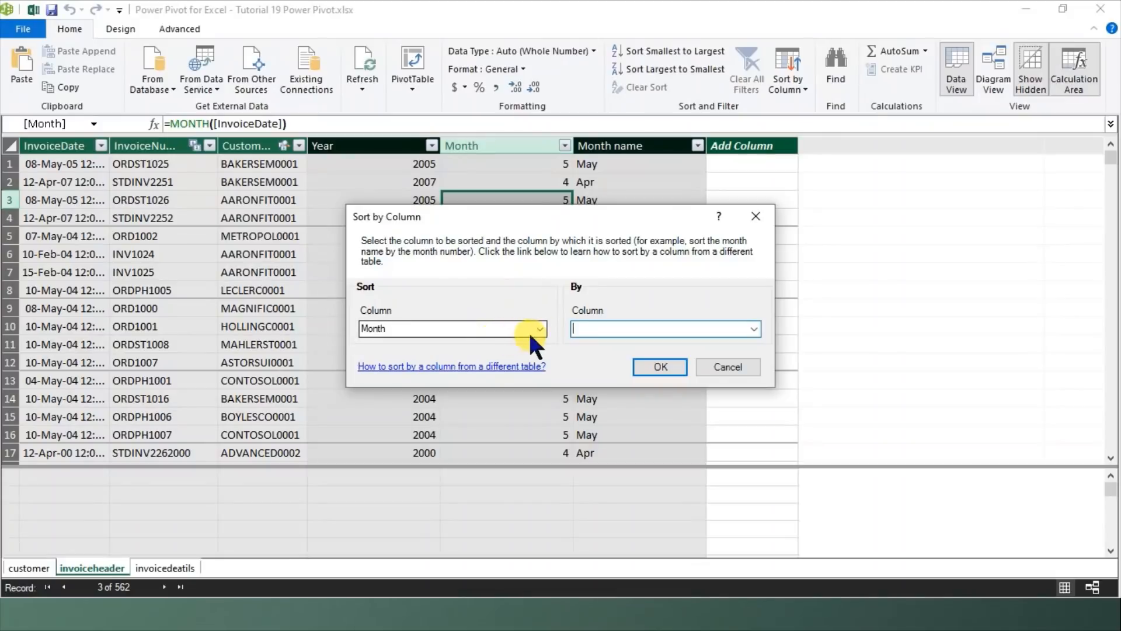
click(543, 328)
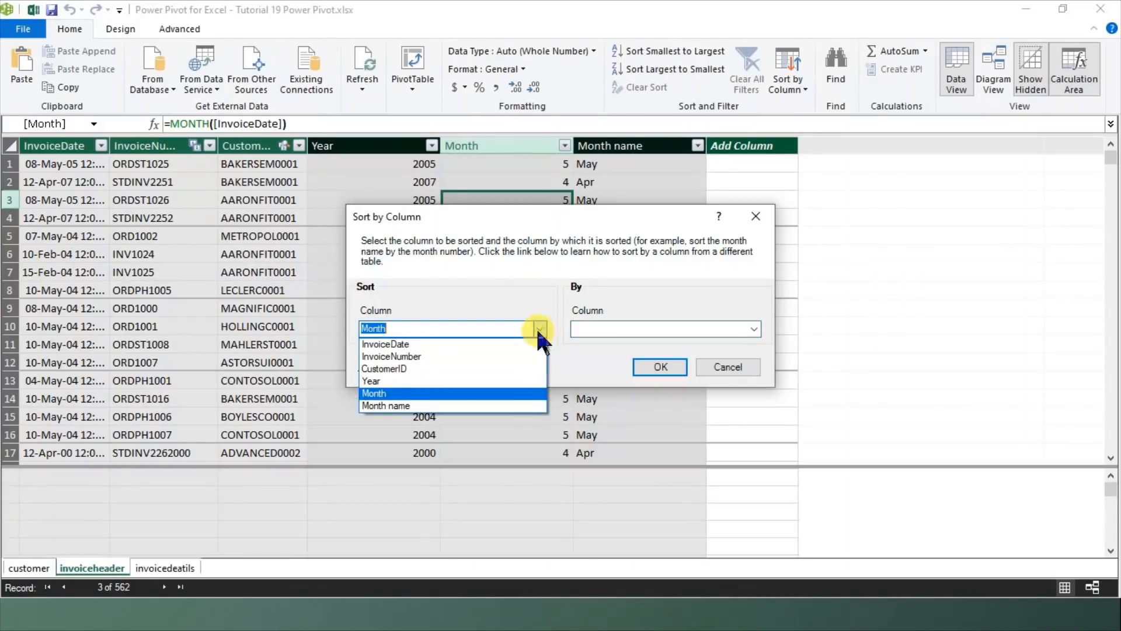
click(486, 405)
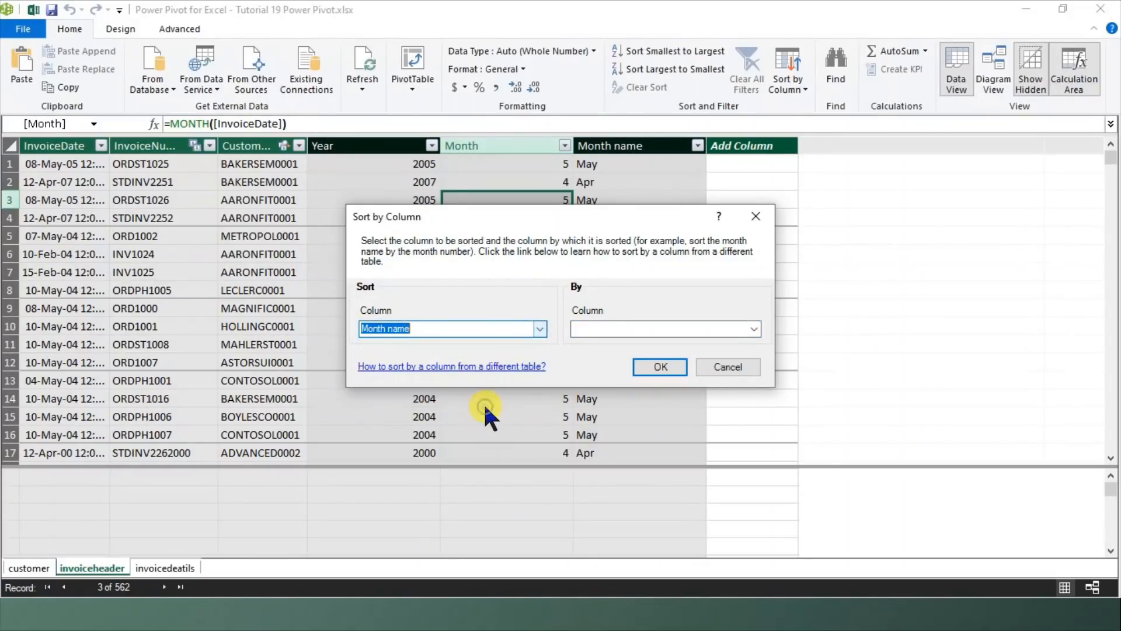
click(754, 328)
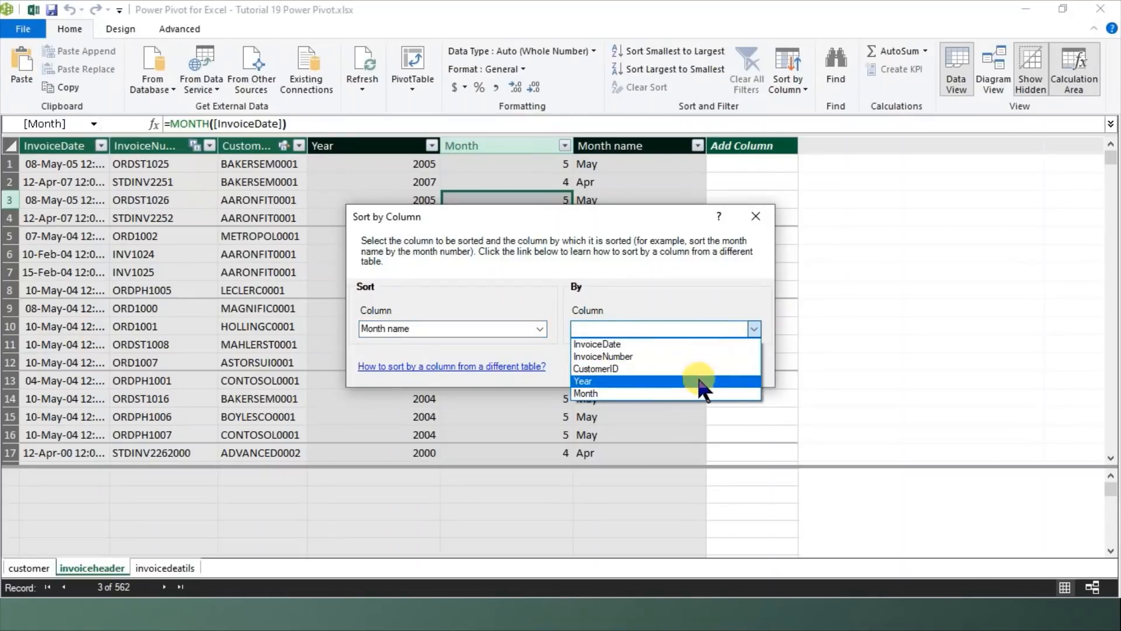
click(700, 393)
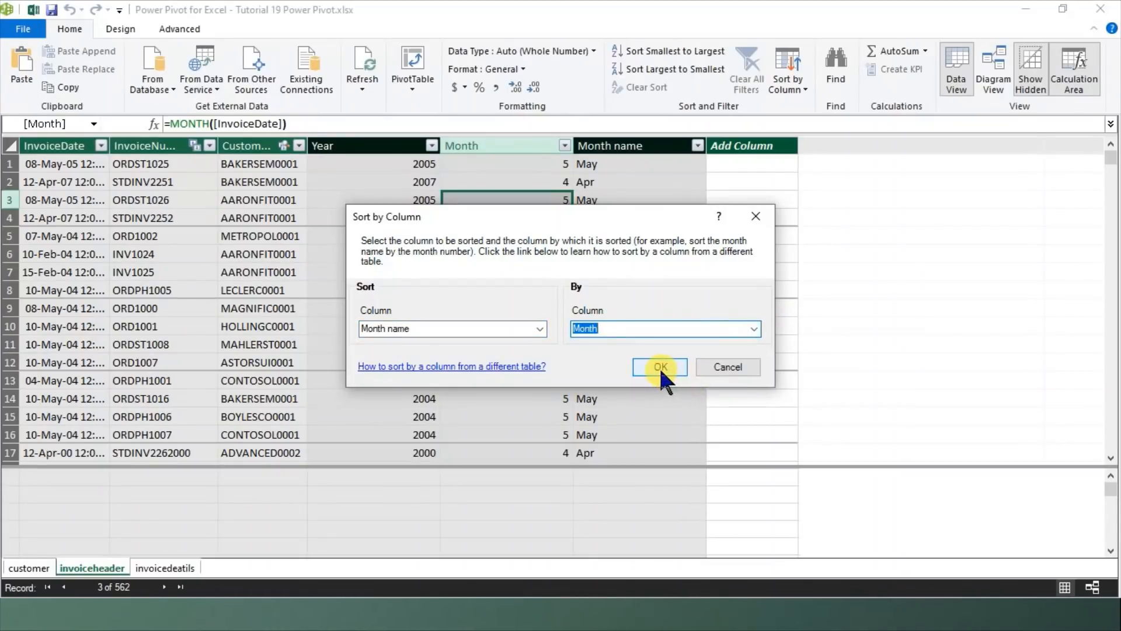
click(658, 366)
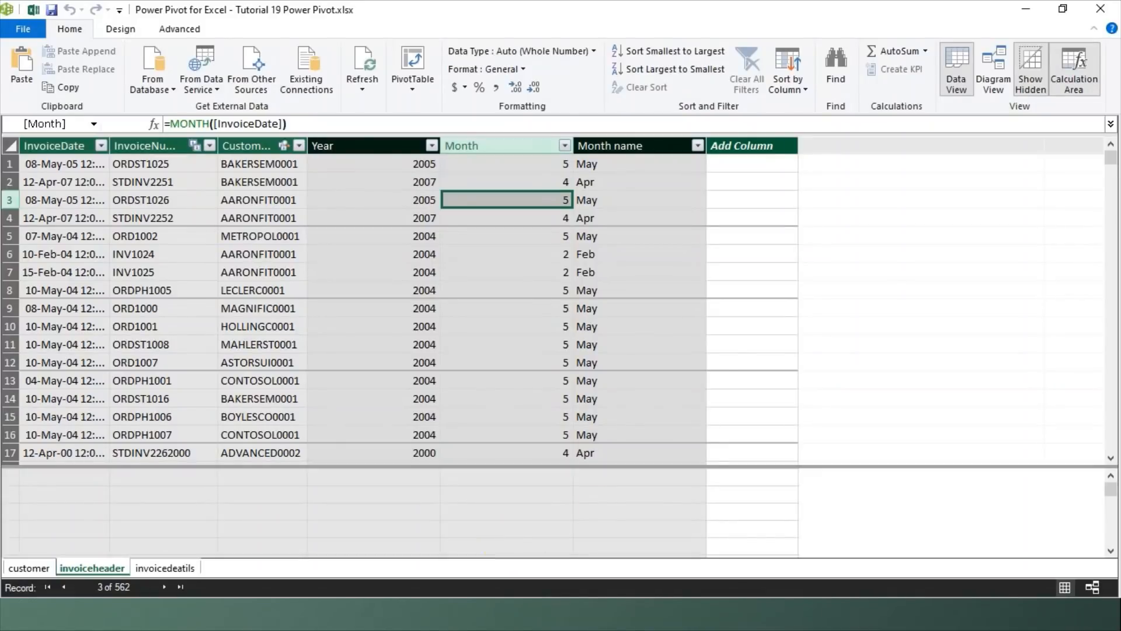
click(1102, 9)
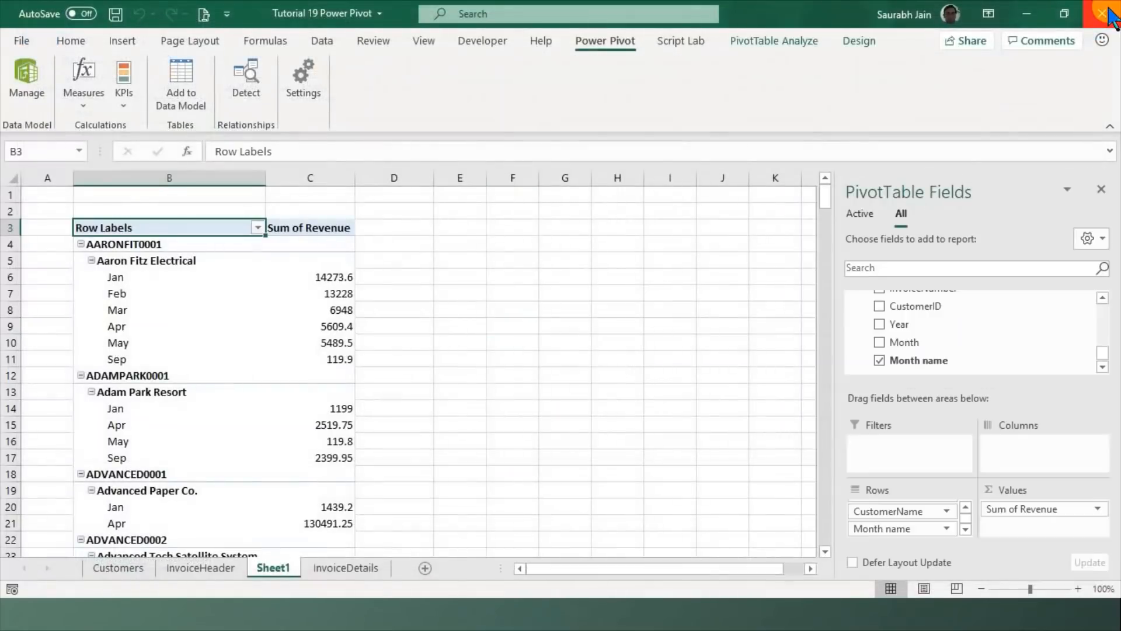
Examine the order of the month names under each customer in the pivot table.
click(192, 314)
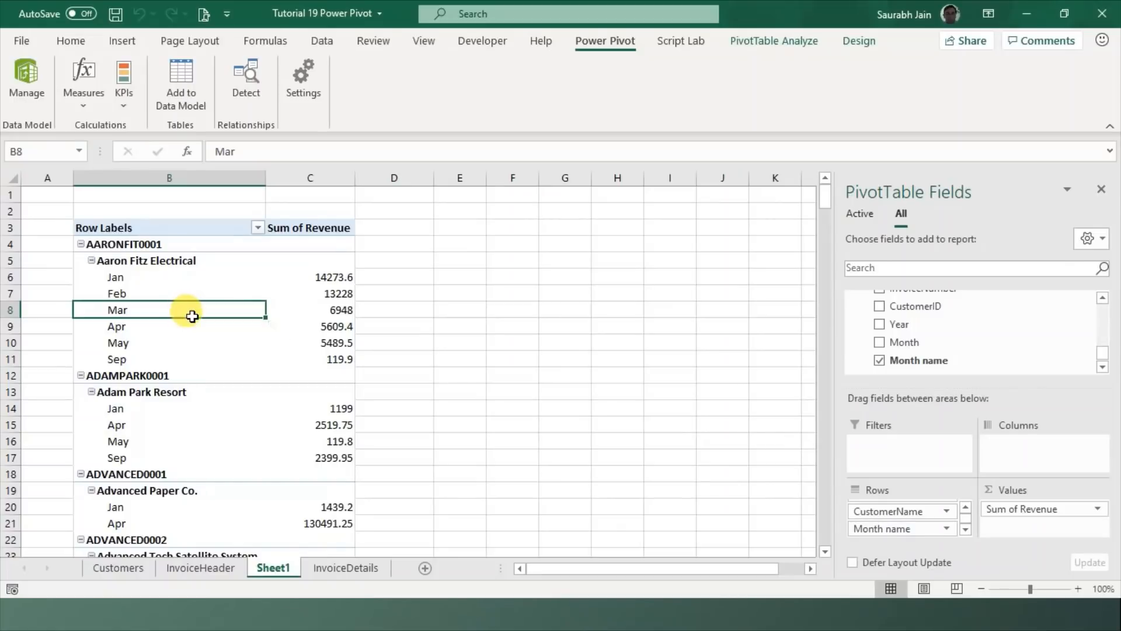
key(Up)
key(Up)
key(Down)
key(Down)
key(Down)
key(Down)
key(Down)
key(Down)
key(Down)
key(Down)
key(Down)
key(Down)
key(Down)
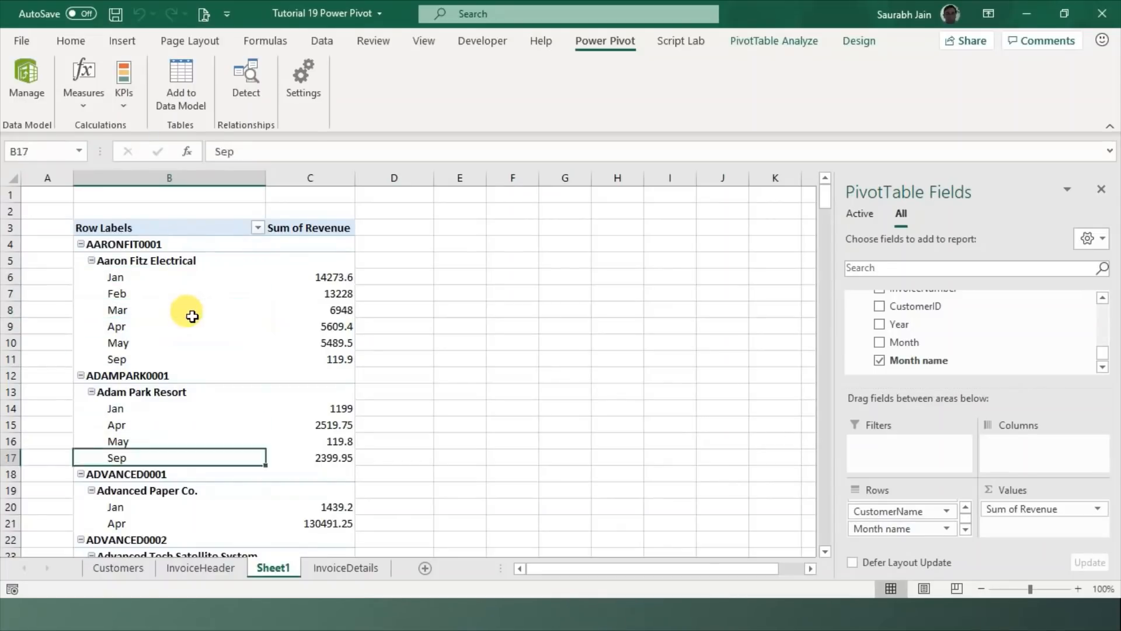
key(Down)
key(Down)
key(Down)
key(Down)
key(Down)
key(Down)
key(Down)
key(Down)
key(Down)
key(Down)
key(Down)
key(Down)
key(Down)
key(Down)
key(Down)
key(Down)
key(Down)
key(Down)
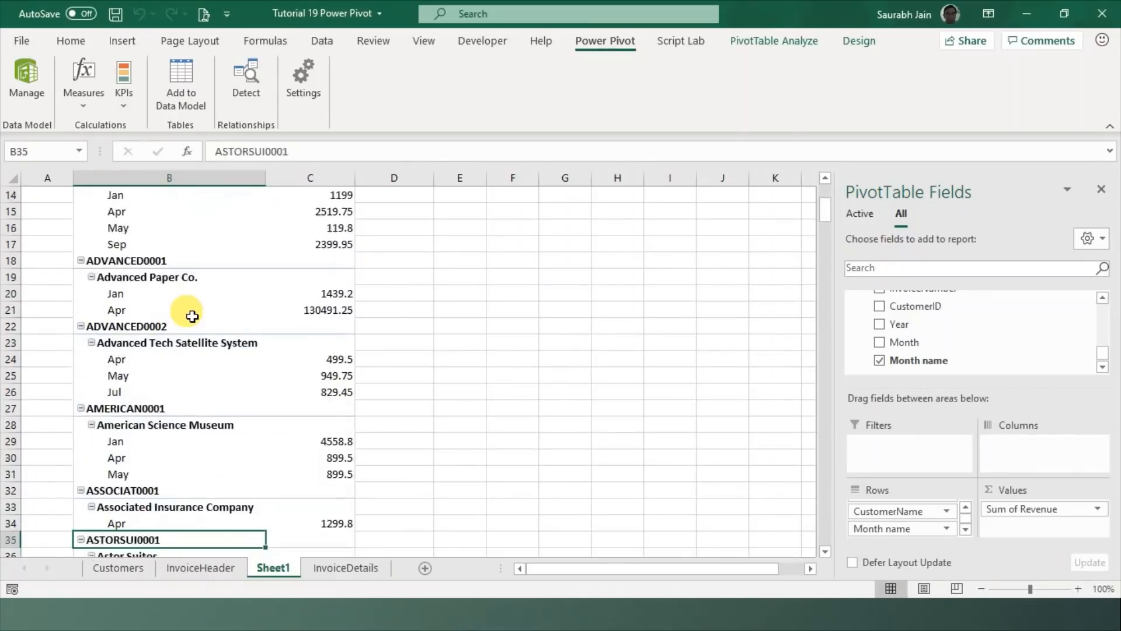
key(Down)
key(Down)
key(Down)
key(Down)
key(Down)
key(Up)
key(Up)
key(Up)
key(Up)
key(Up)
key(Up)
key(Up)
key(Up)
key(Up)
key(Up)
key(Up)
key(Up)
key(Up)
key(Up)
key(Up)
key(Up)
key(Up)
key(Up)
key(Up)
key(Up)
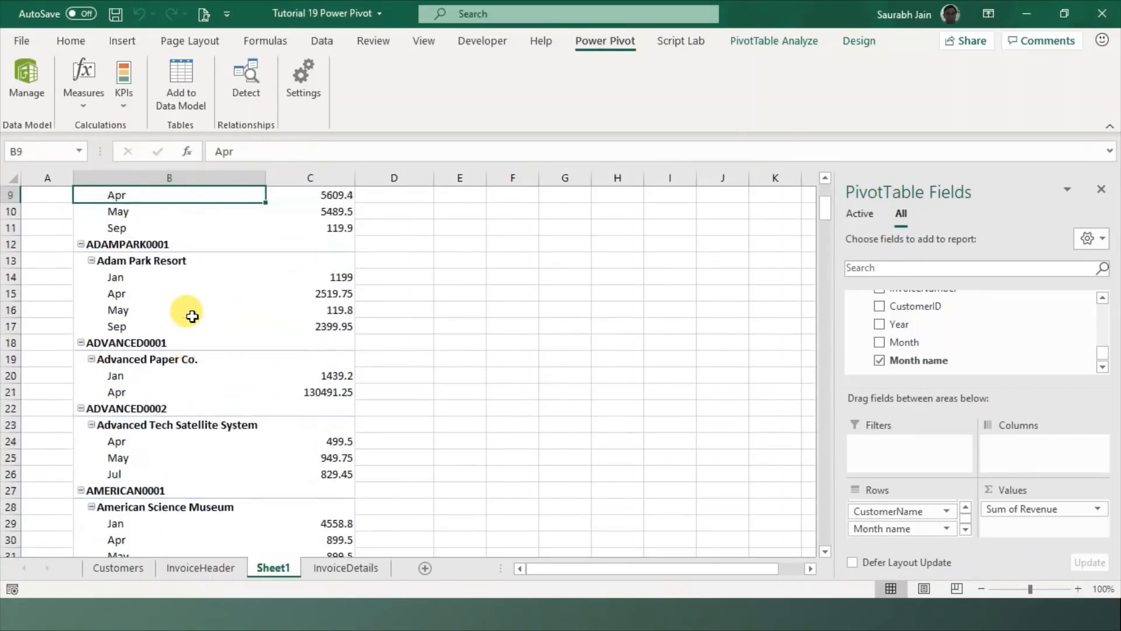
key(Up)
key(Up)
key(Up)
key(Up)
key(Up)
key(Up)
key(Up)
key(Up)
key(Down)
key(Down)
key(Down)
key(Down)
key(Down)
key(Down)
key(Down)
key(Down)
key(Down)
key(Down)
key(Down)
key(Down)
key(Down)
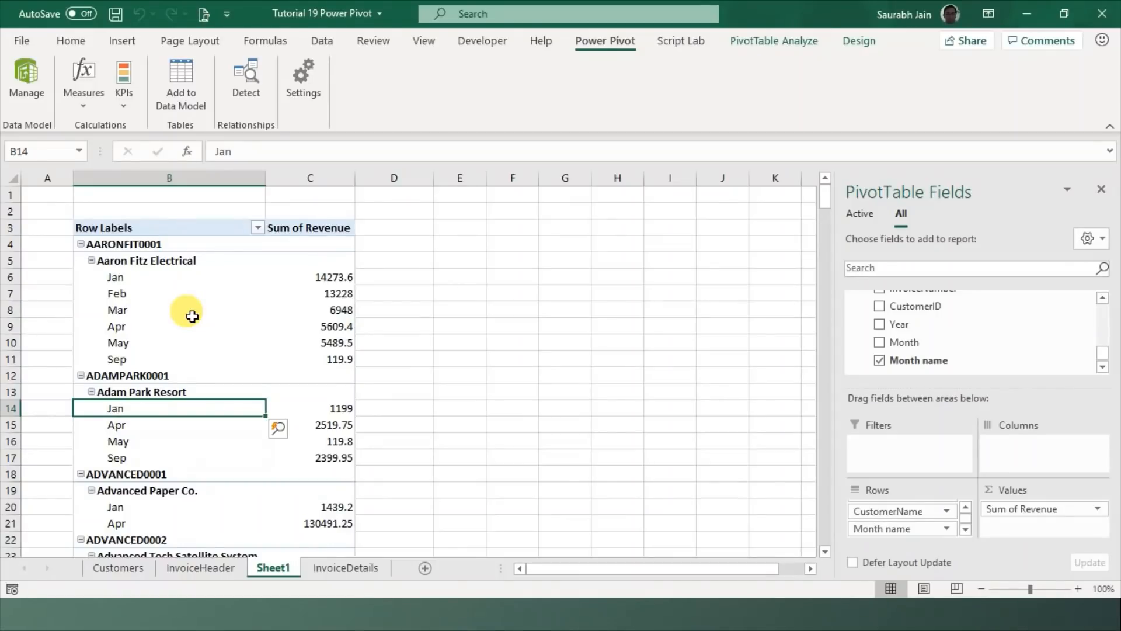
Examine the Customers and InvoiceHeader sheets, focusing on the Discount Amount column of the Customers table.
click(111, 567)
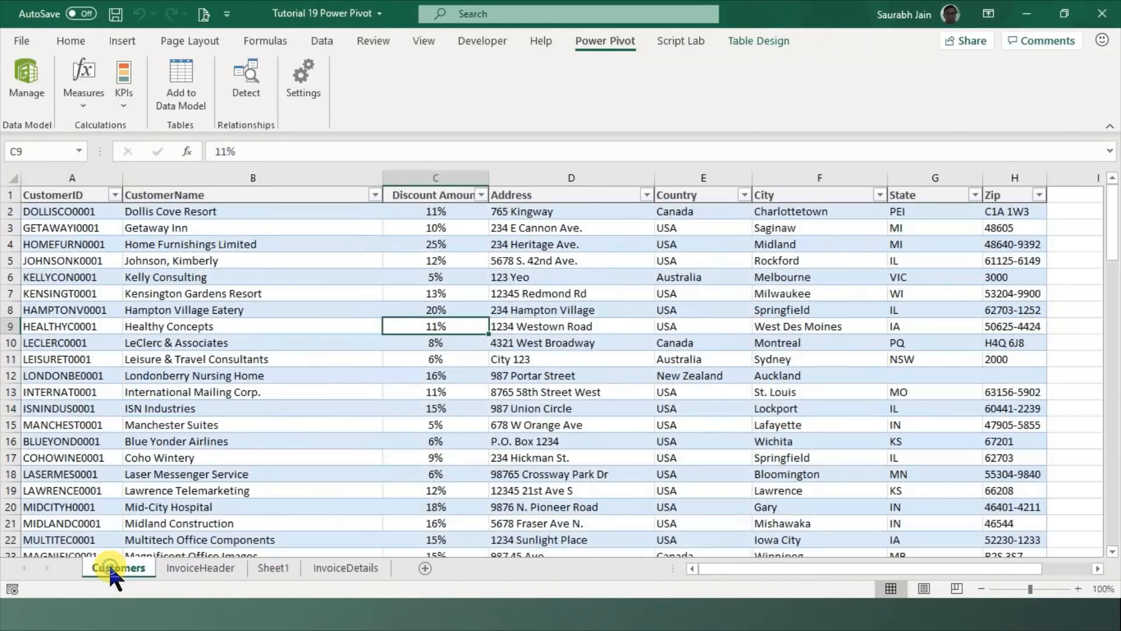
click(216, 568)
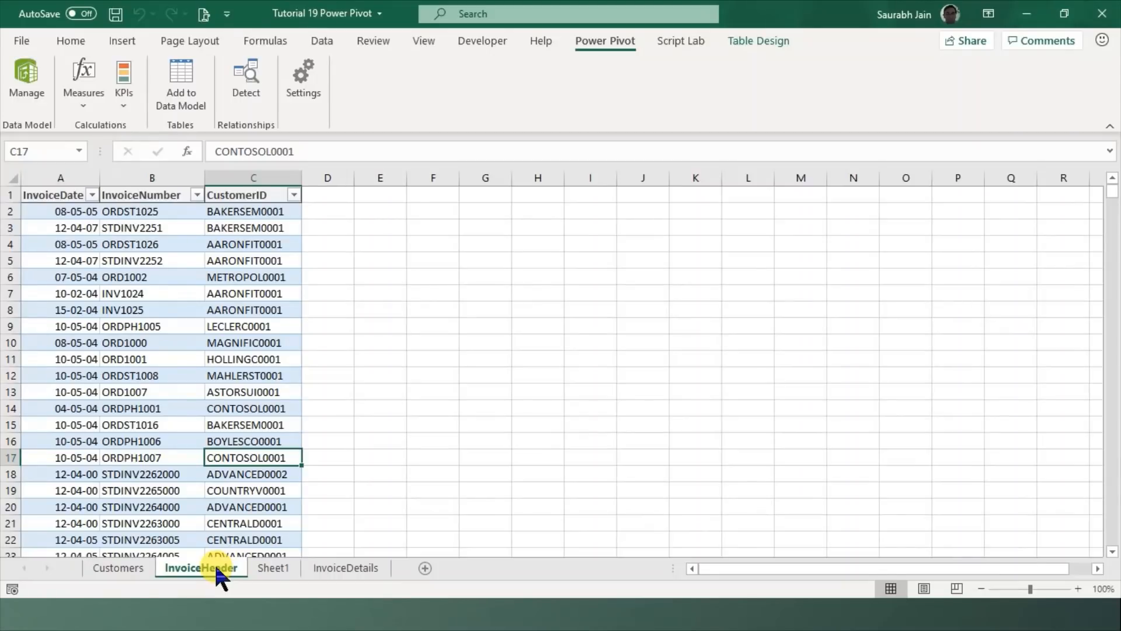
click(122, 567)
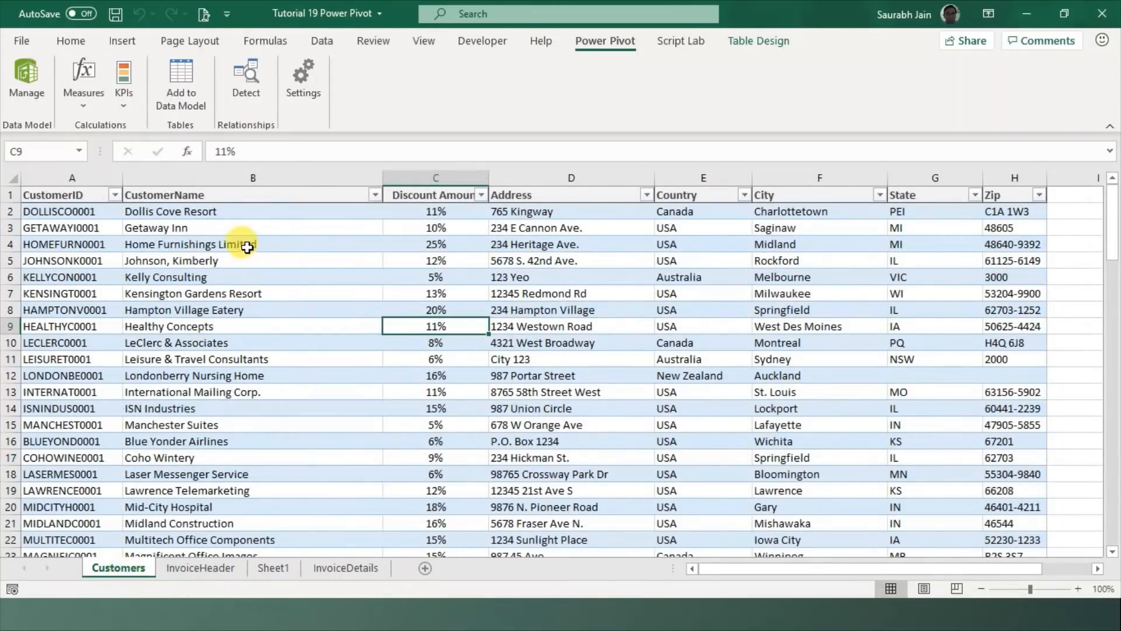
click(208, 222)
key(Right)
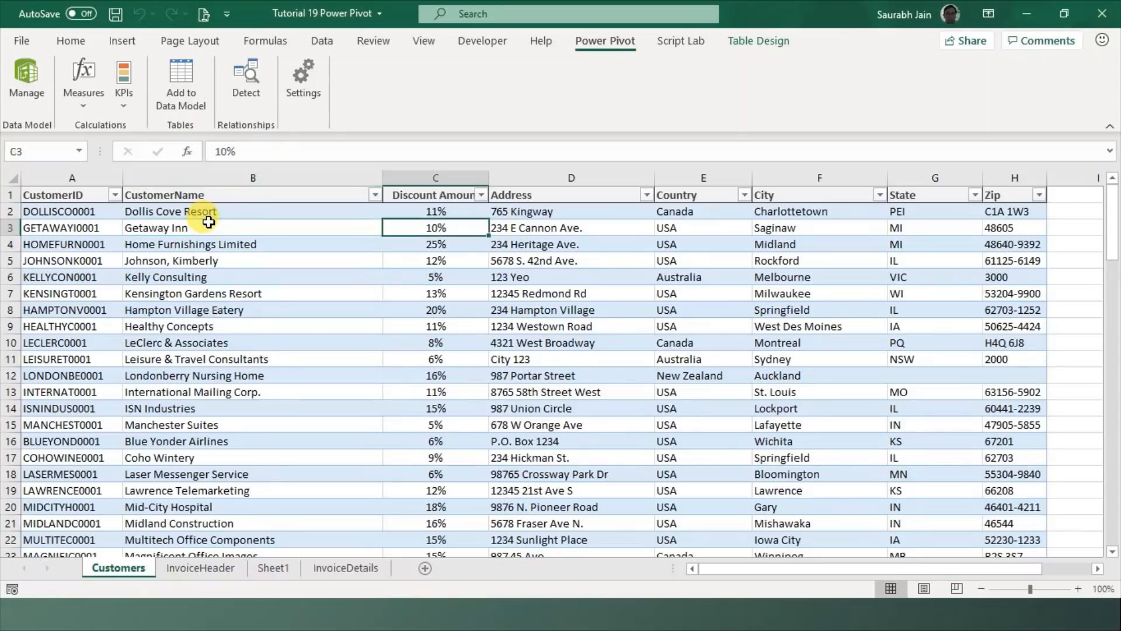
key(Up)
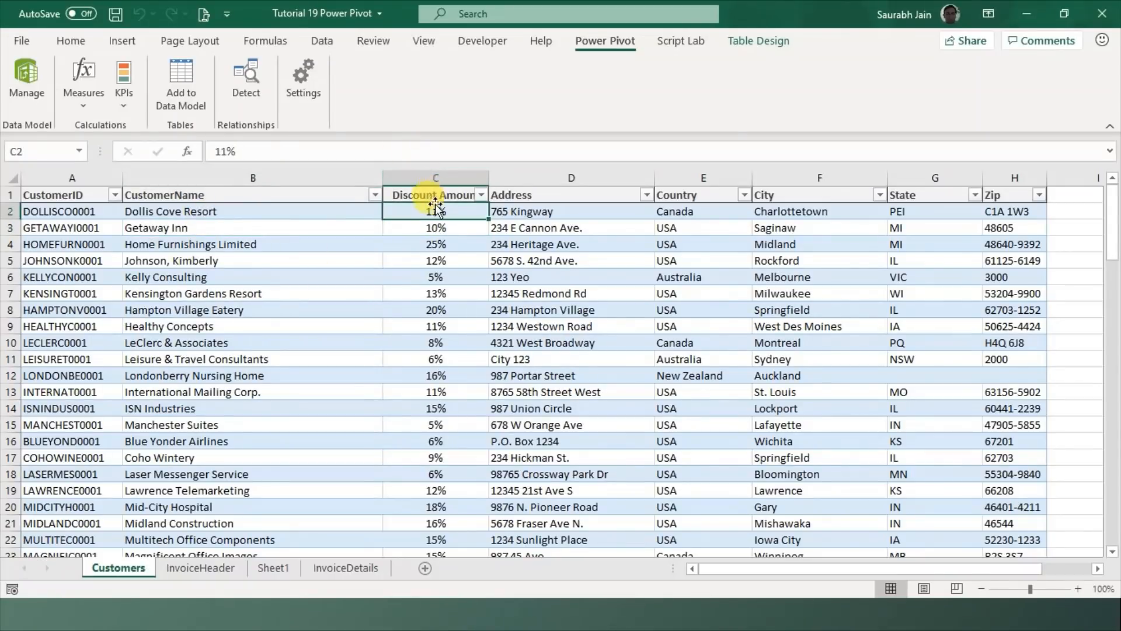
click(436, 244)
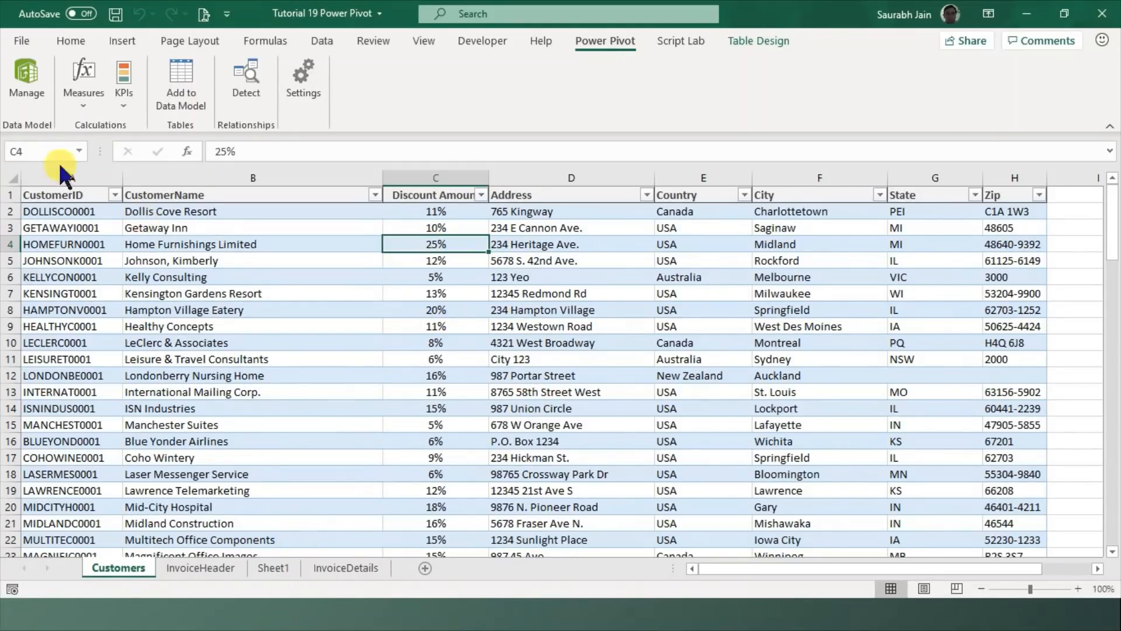
Reopen the Power Pivot data model and show the invoicedeatils table.
click(14, 89)
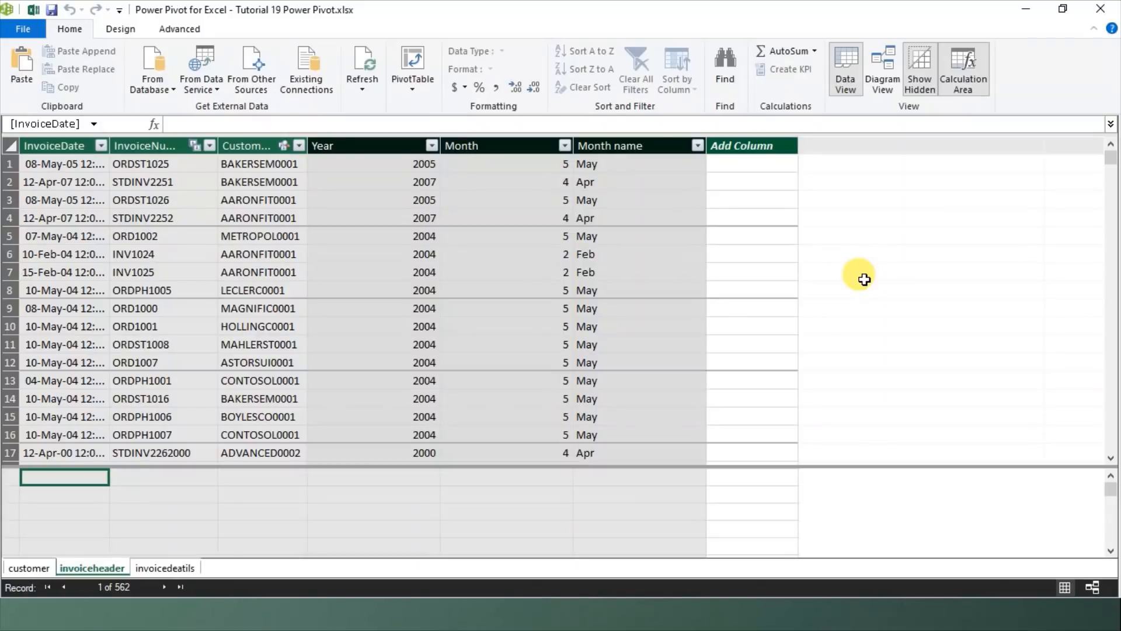
click(177, 571)
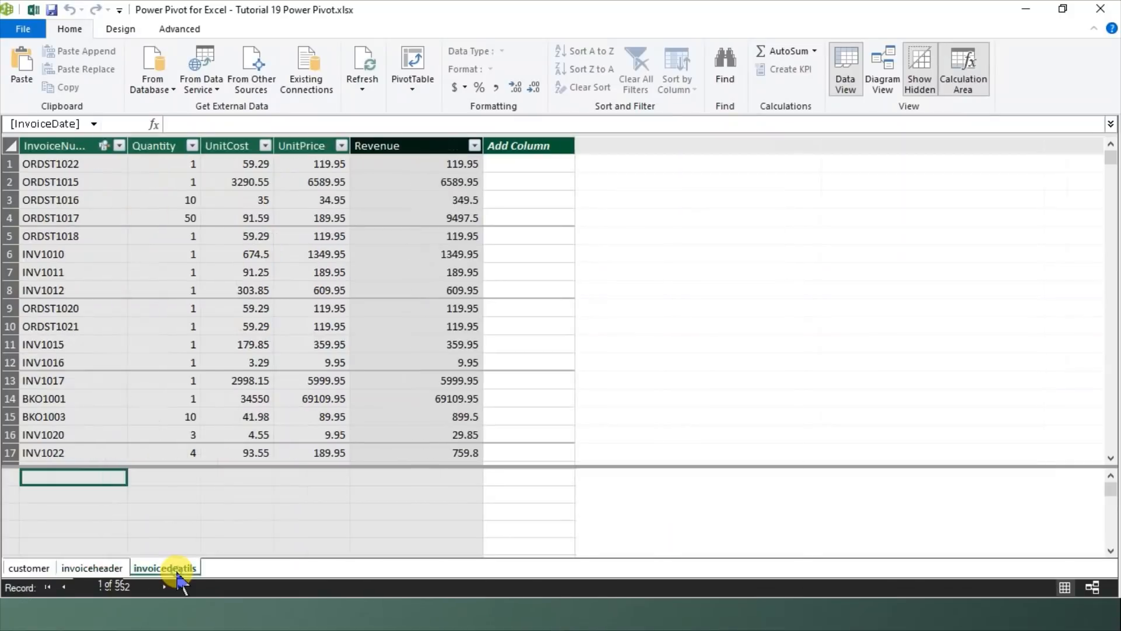
click(421, 170)
click(526, 165)
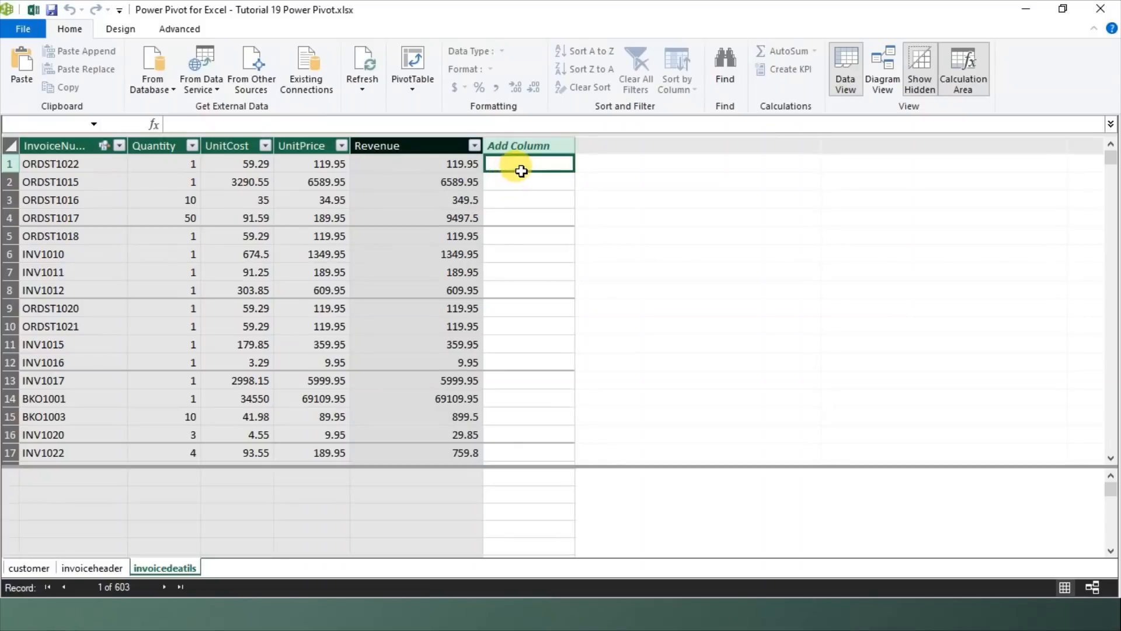
click(64, 166)
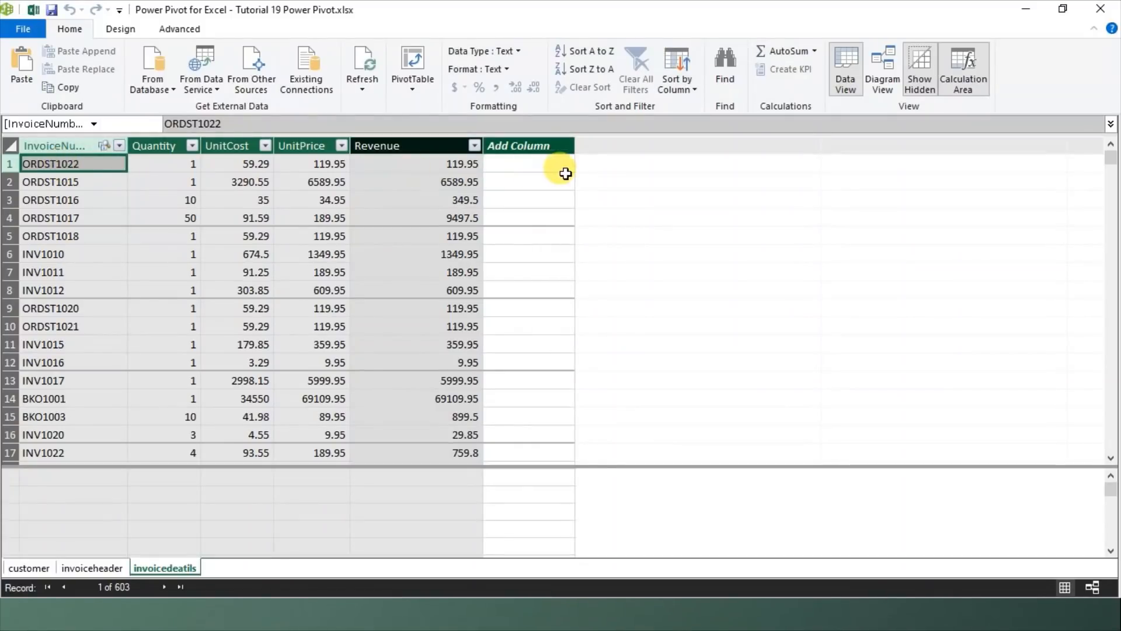
Add a calculated column to invoicedeatils with the formula =RELATED(customer[Discount Amount]) and check its values in several rows.
click(547, 165)
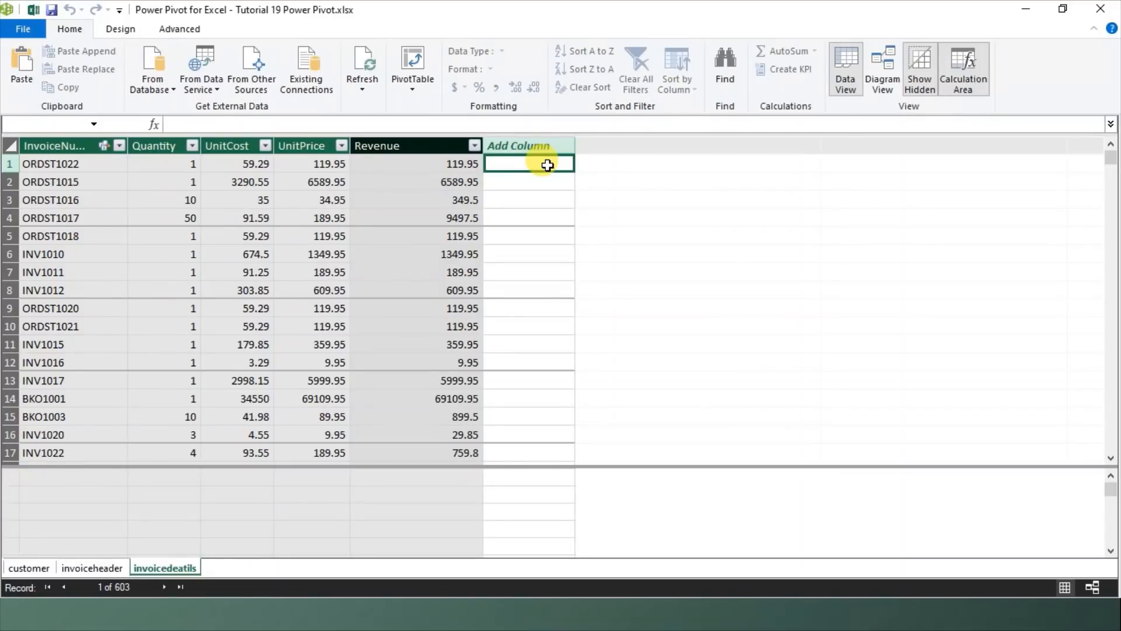
click(325, 124)
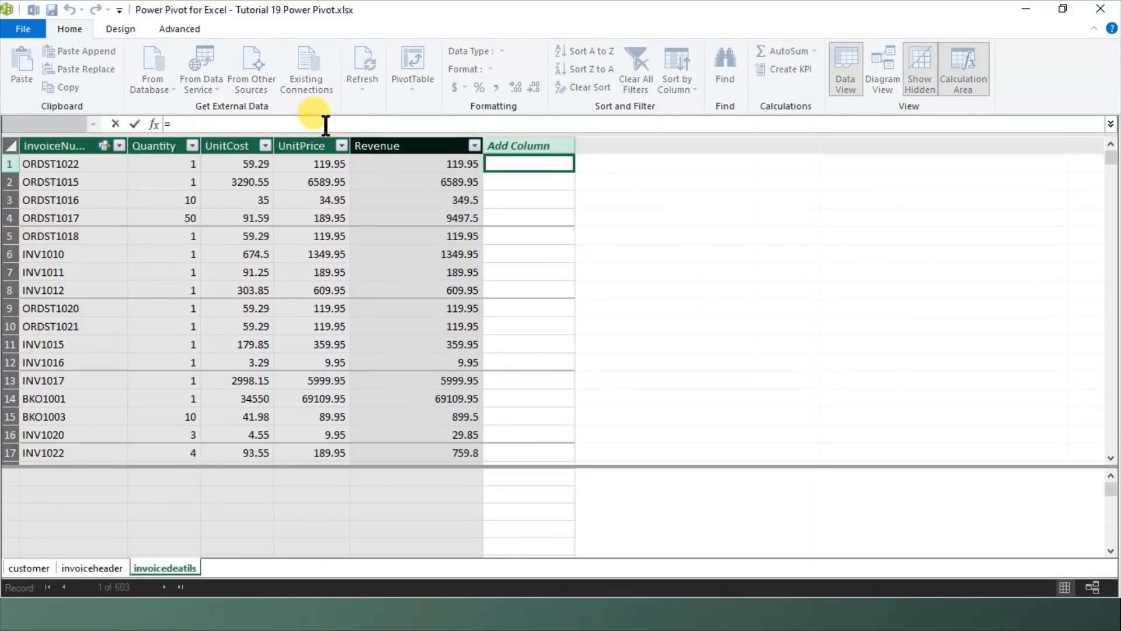
text(related)
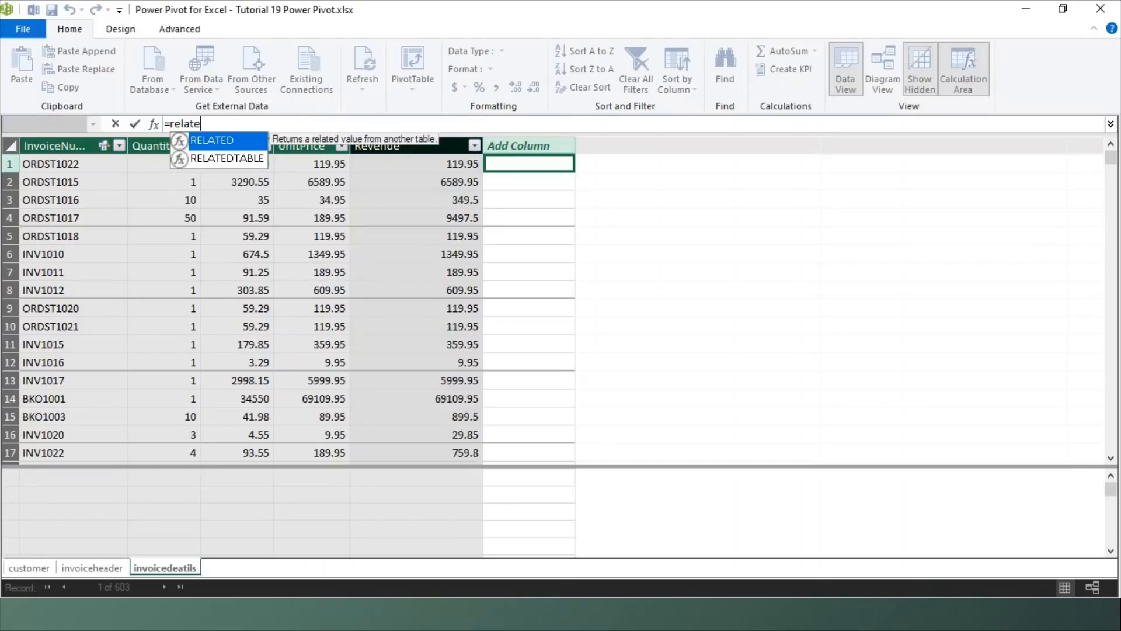
double_click(218, 143)
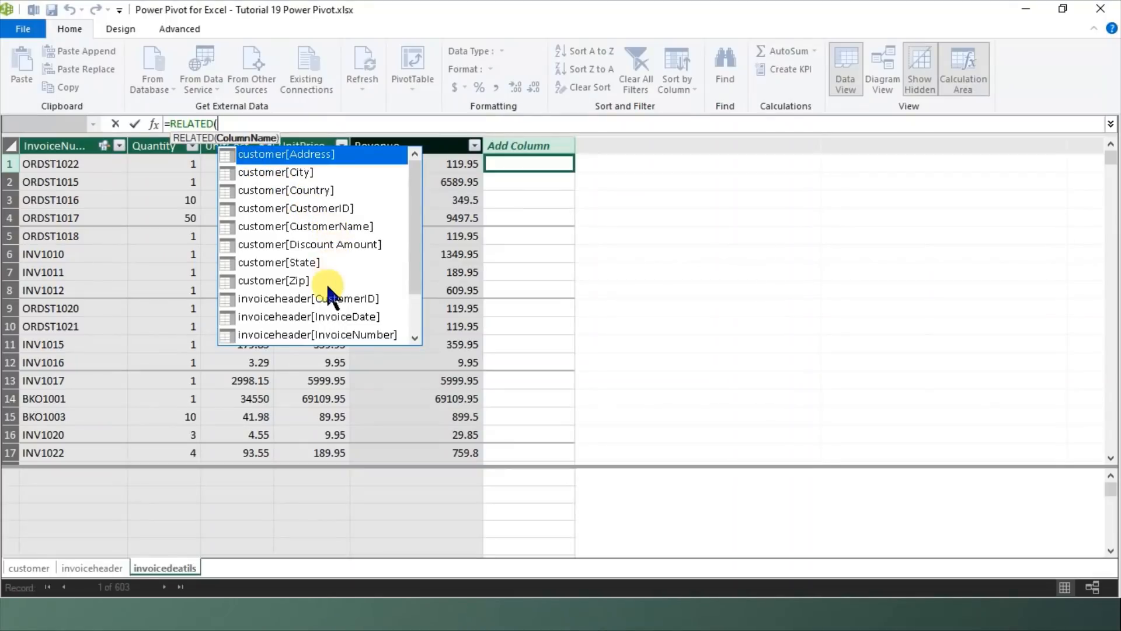
double_click(333, 245)
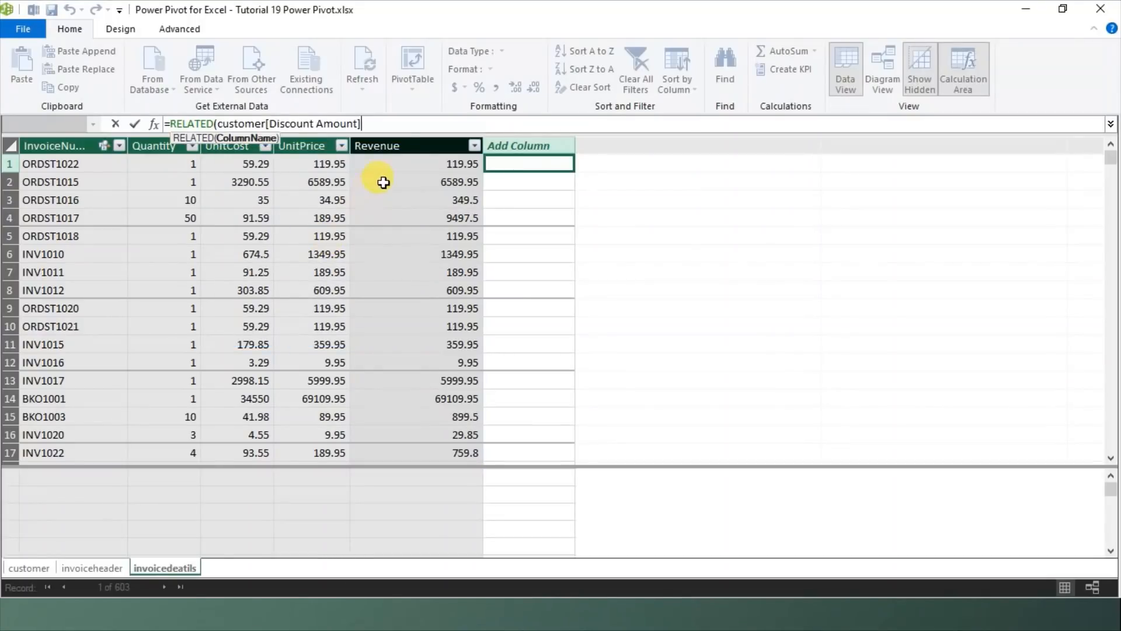
text())
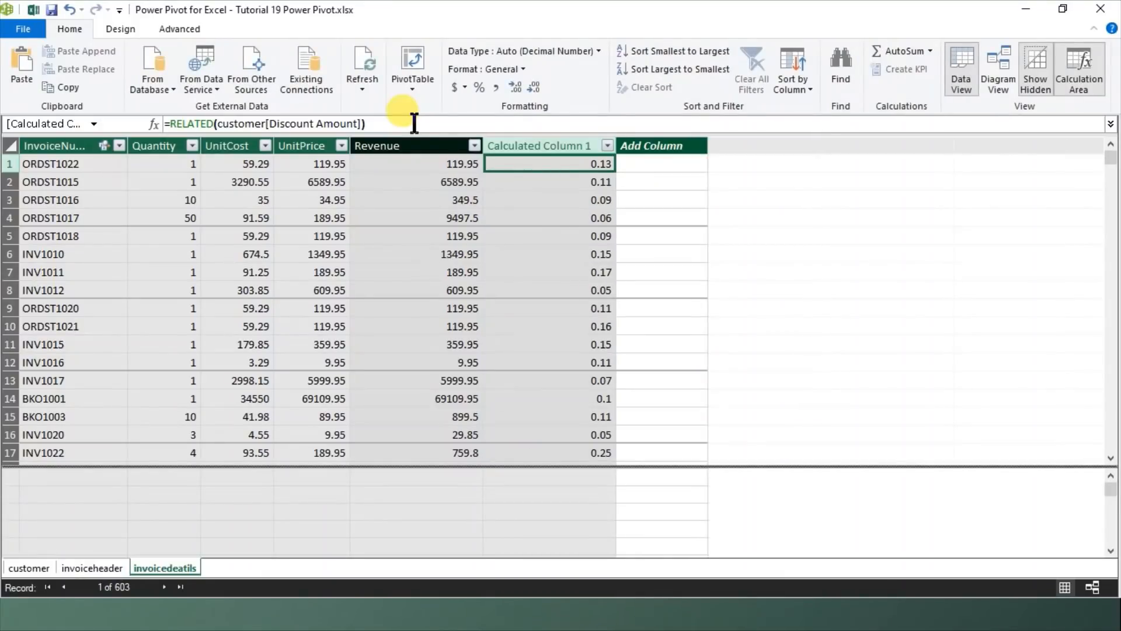
click(571, 182)
click(571, 253)
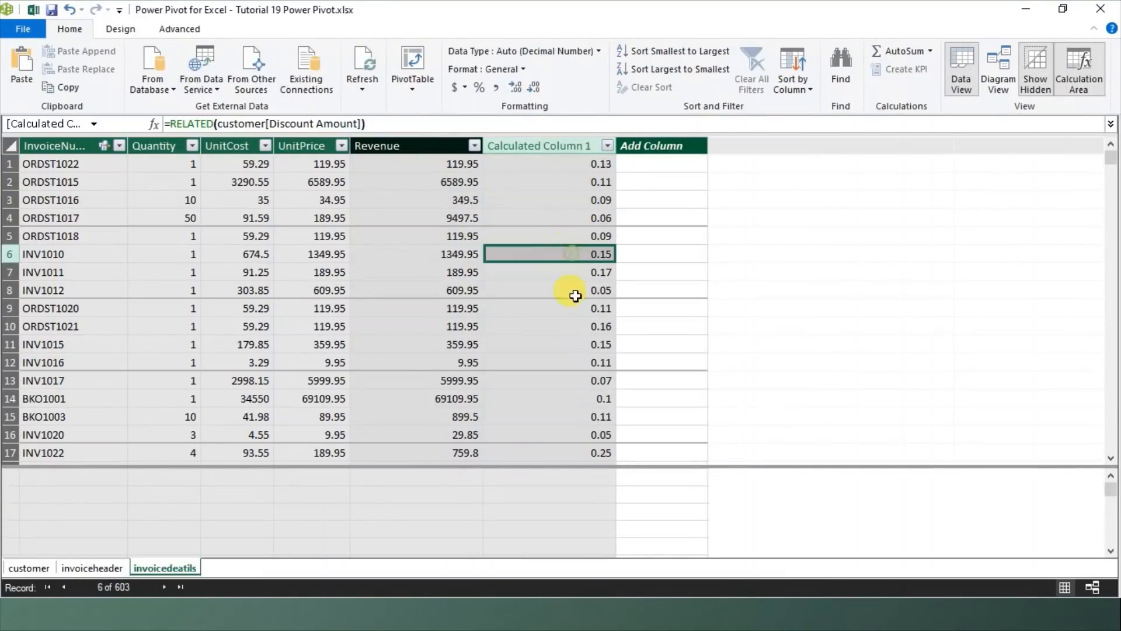
click(587, 413)
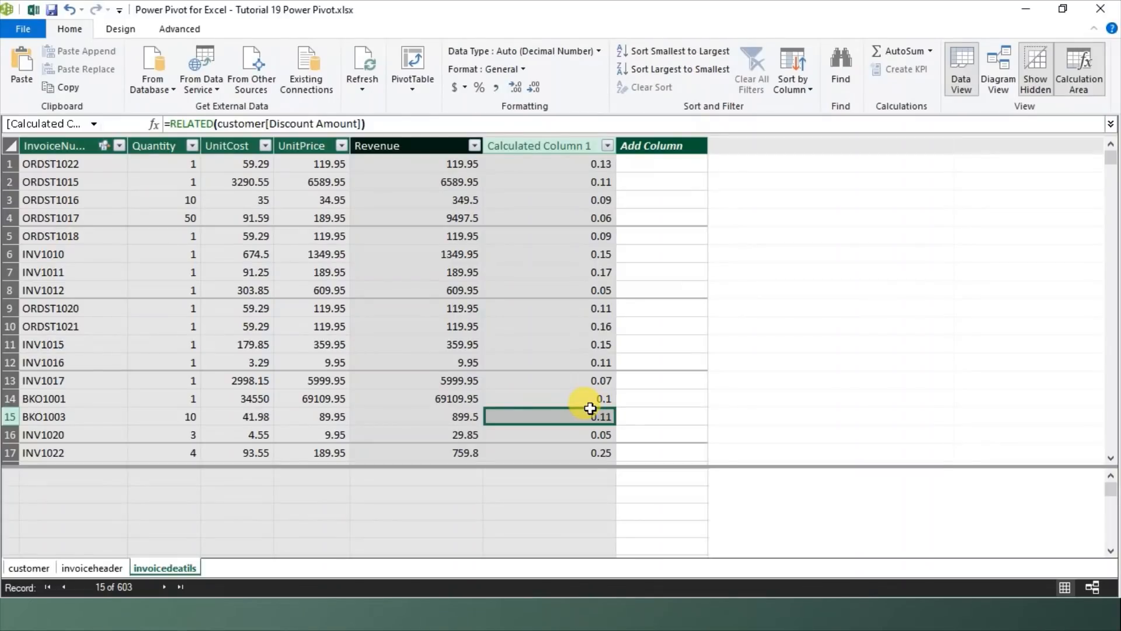
click(538, 146)
double_click(538, 146)
right_click(537, 146)
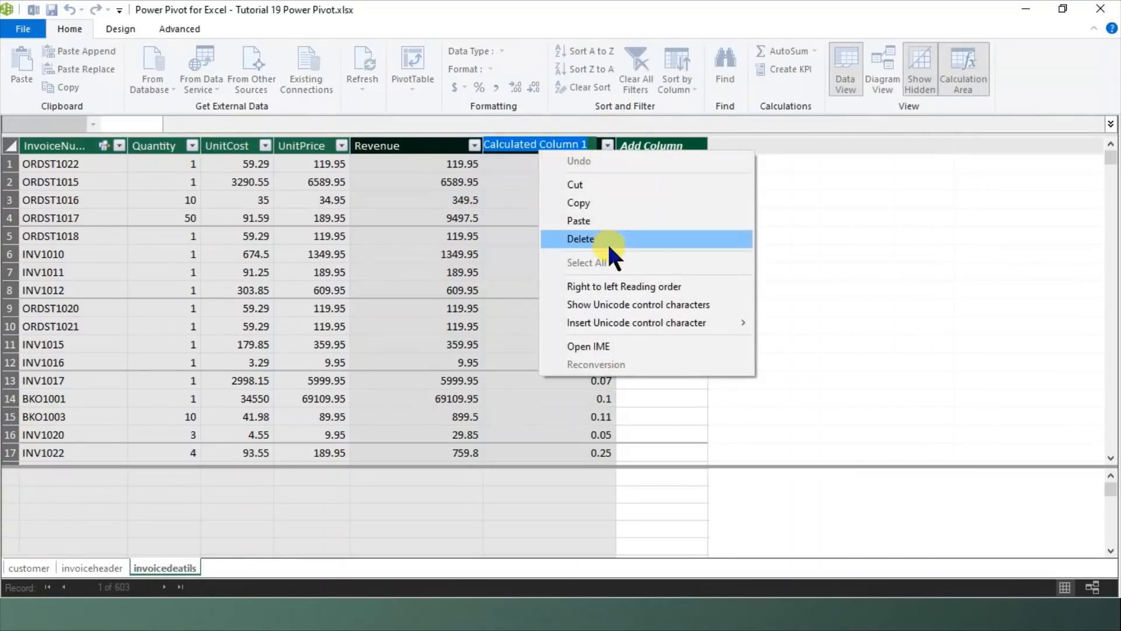
right_click(513, 147)
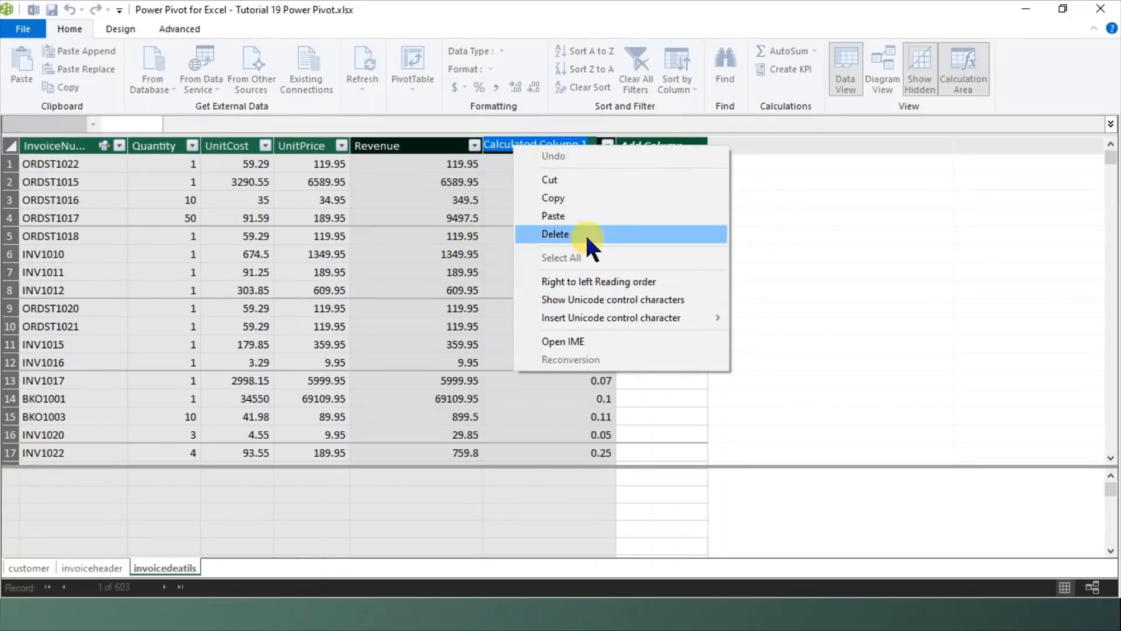
click(487, 178)
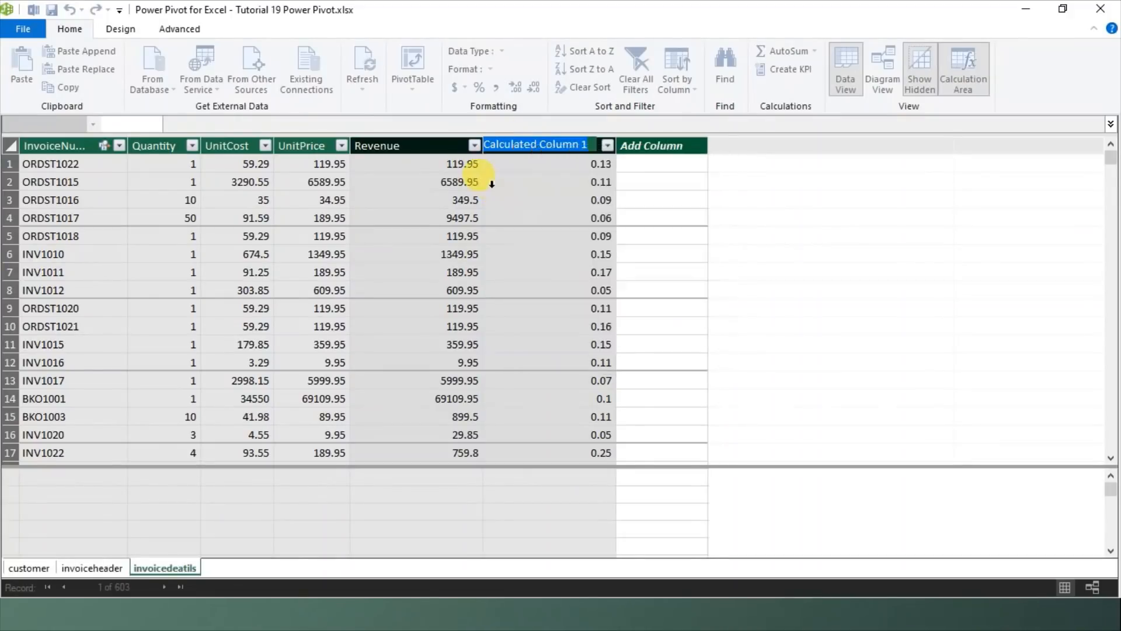
Rename the new RELATED calculated column in invoicedeatils as Discount.
right_click(530, 141)
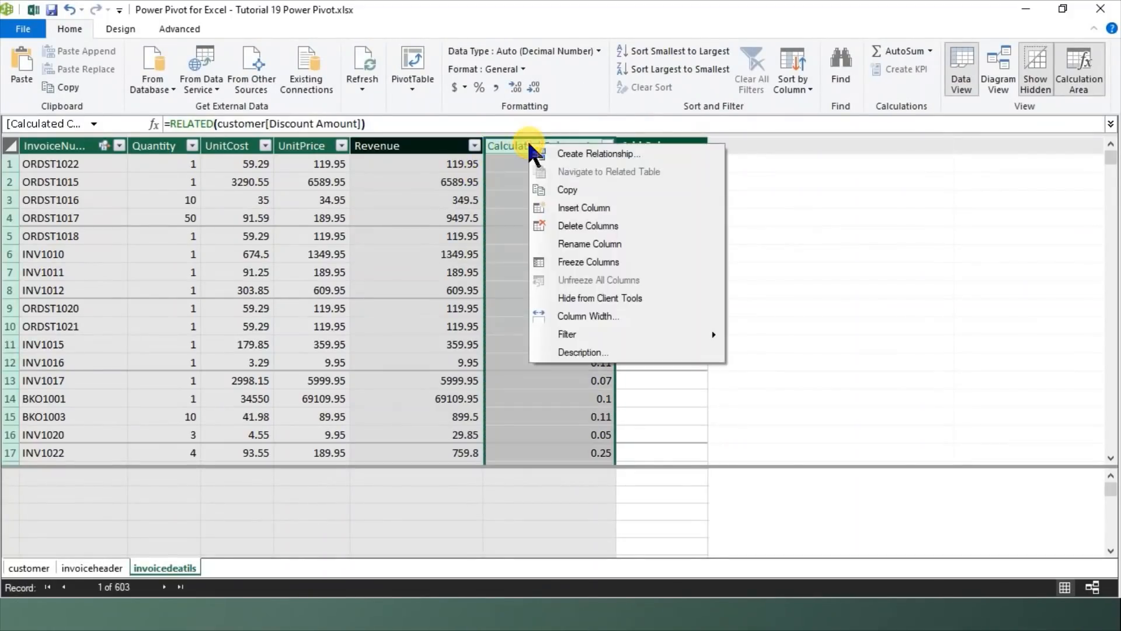
click(629, 242)
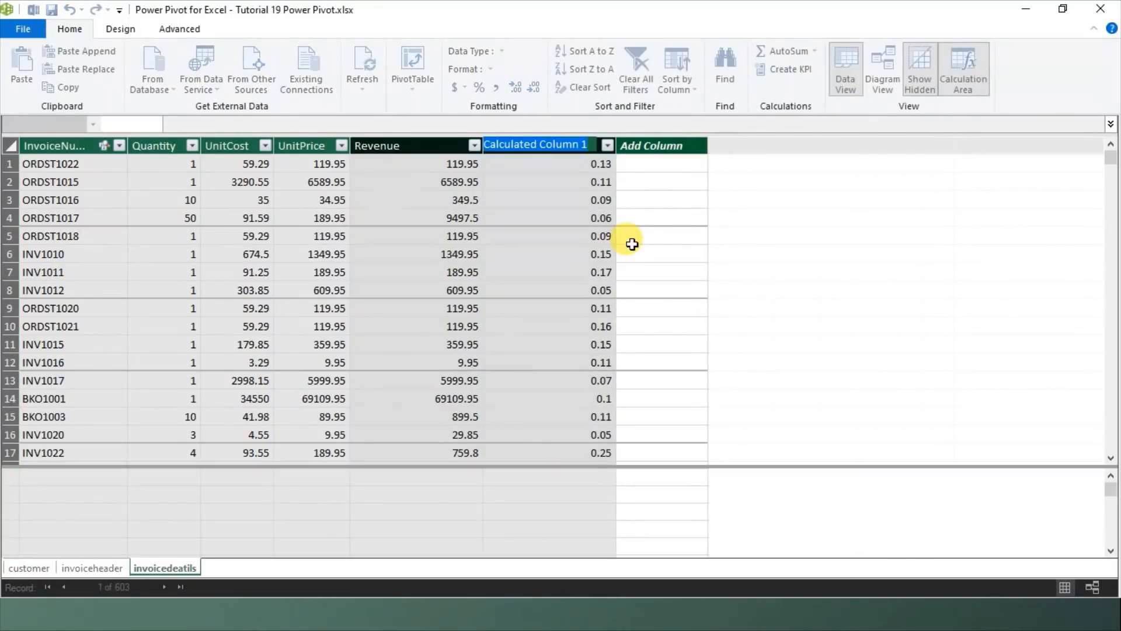
text(Discount)
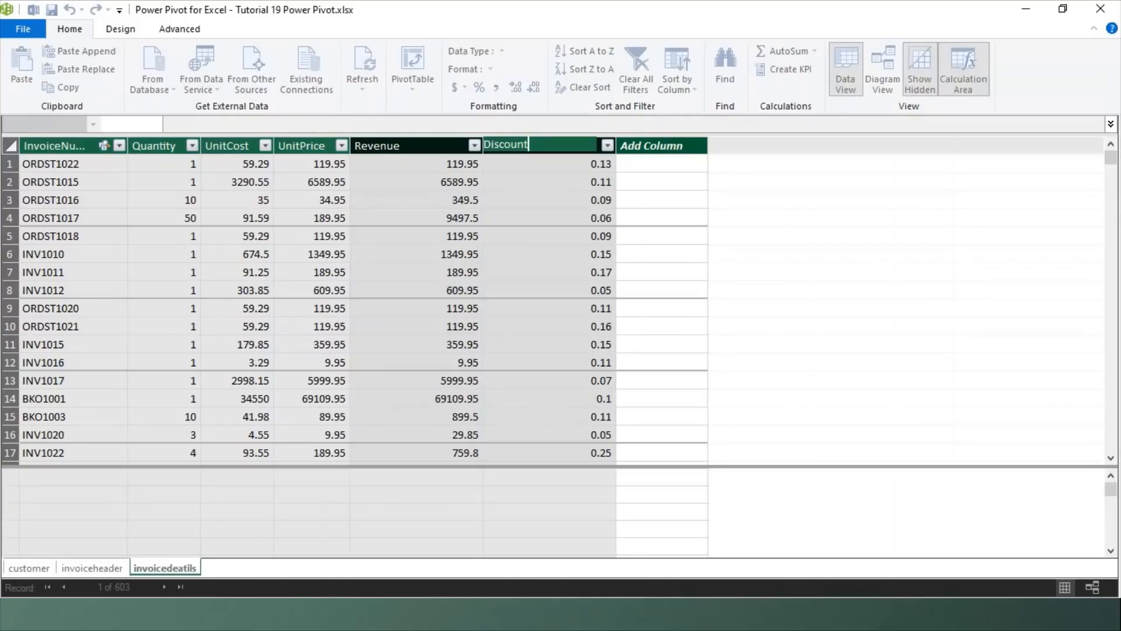
click(659, 205)
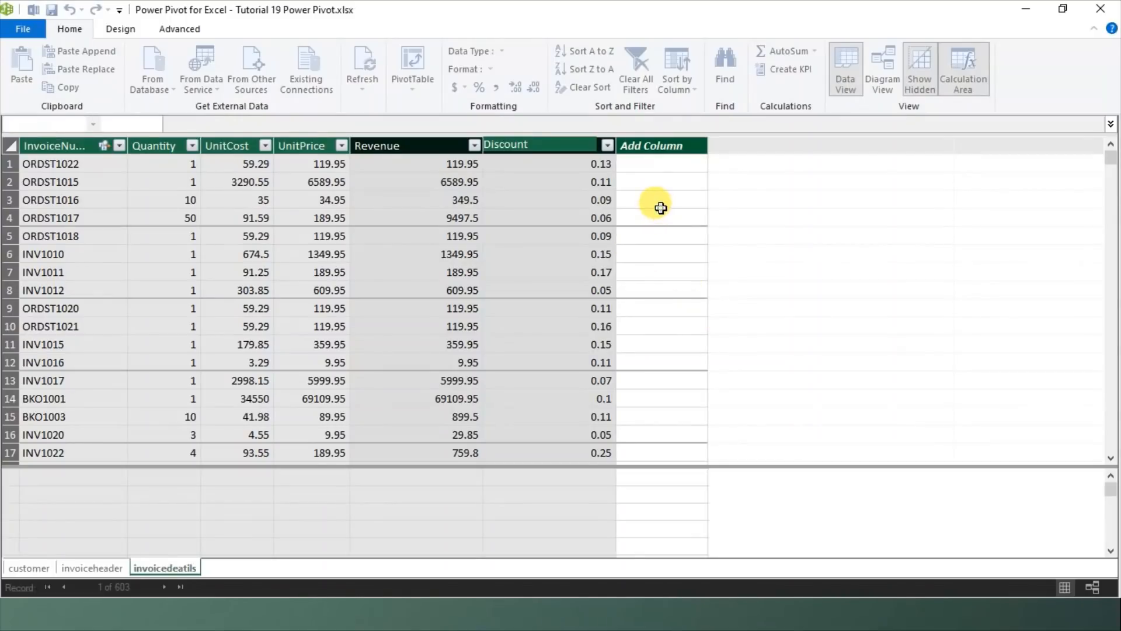
Add another calculated column to invoicedeatils with the formula =(1-[Discount])*[Revenue].
click(673, 145)
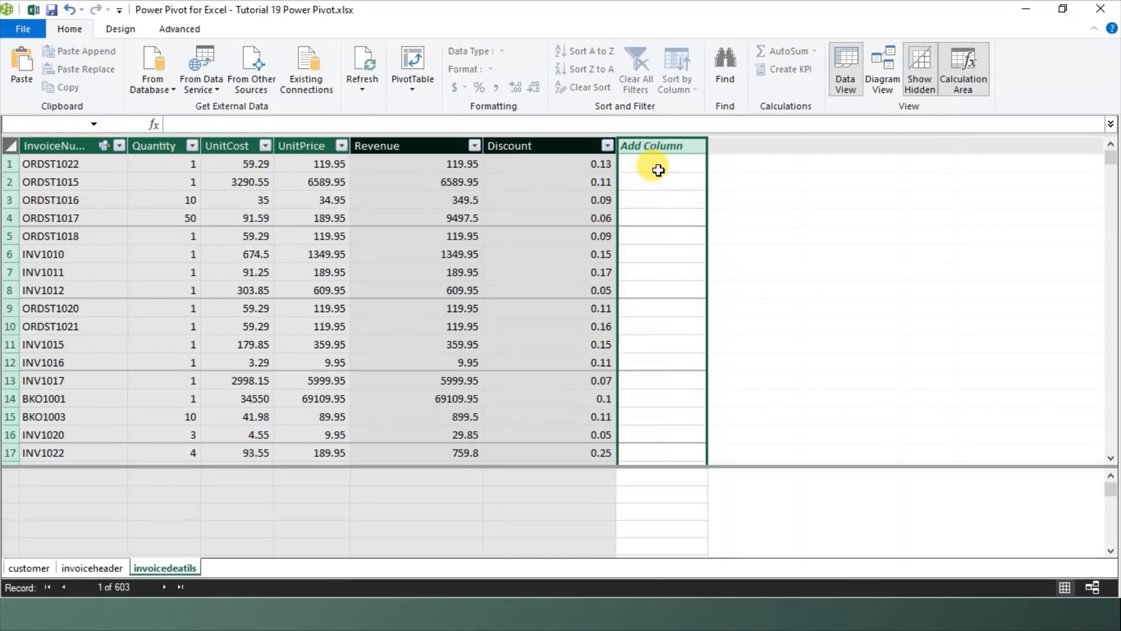
click(657, 170)
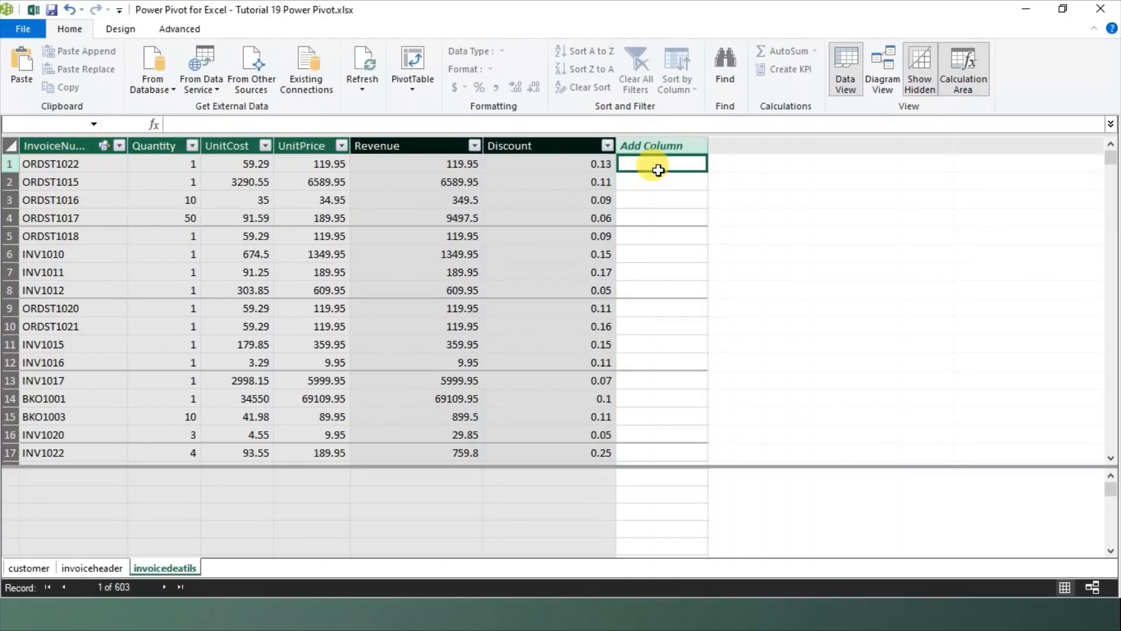
click(534, 123)
text(=)
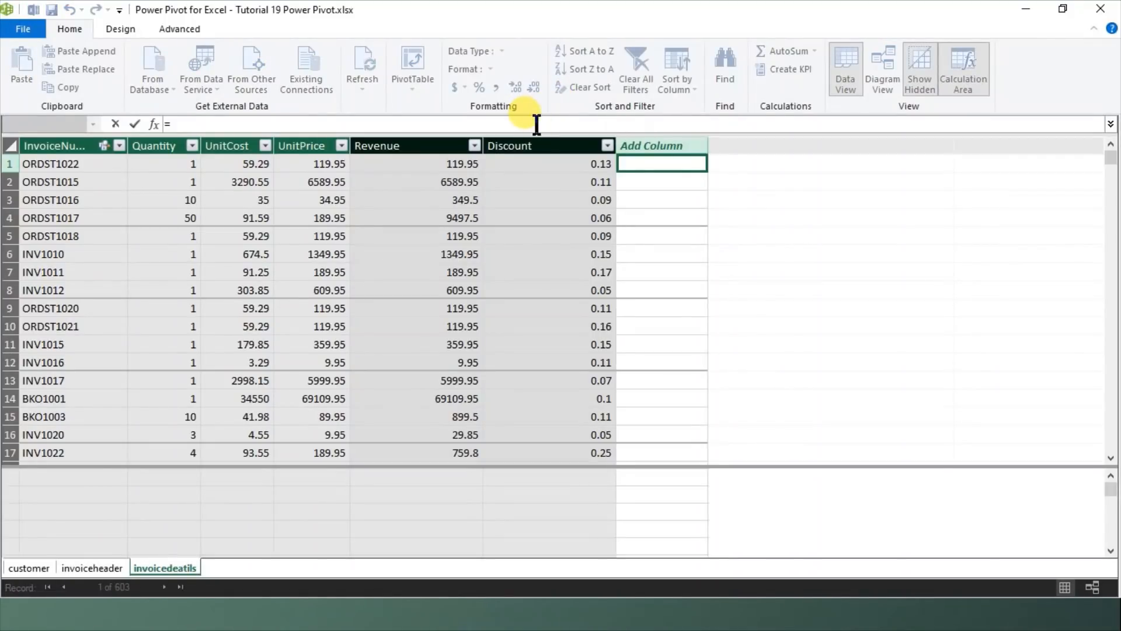
text((1-)
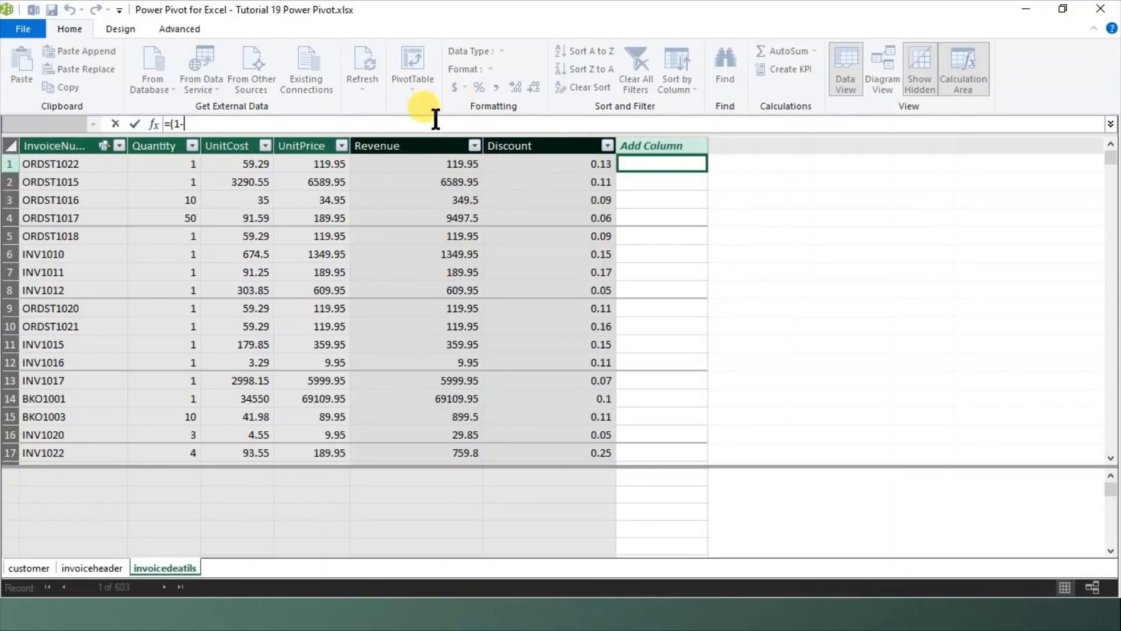
text(disco)
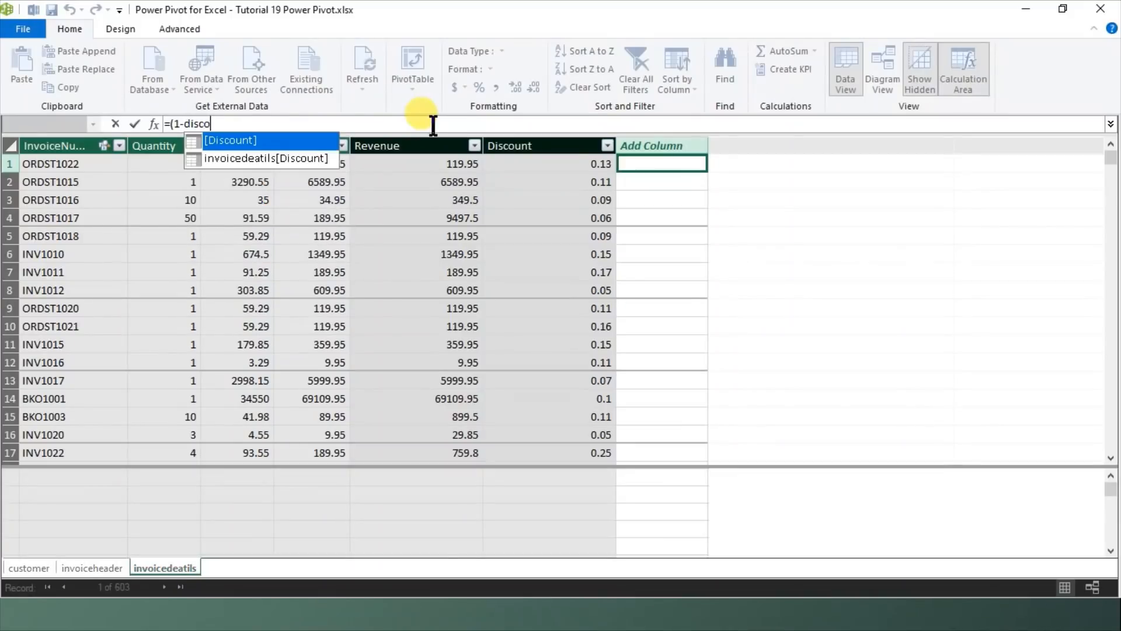
text(unt)
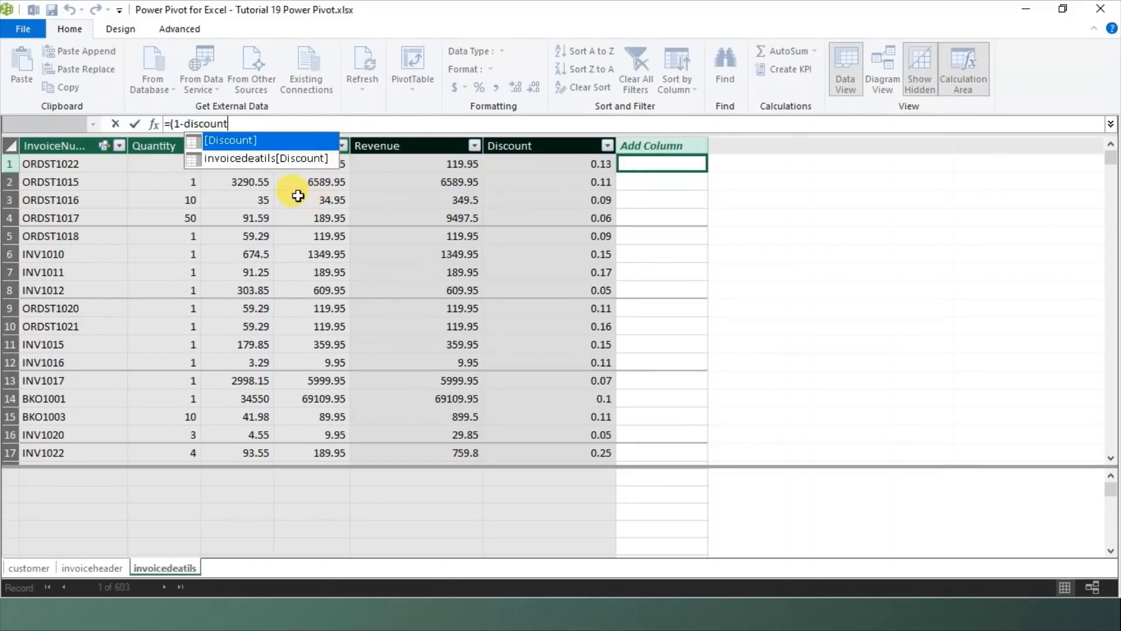
double_click(270, 141)
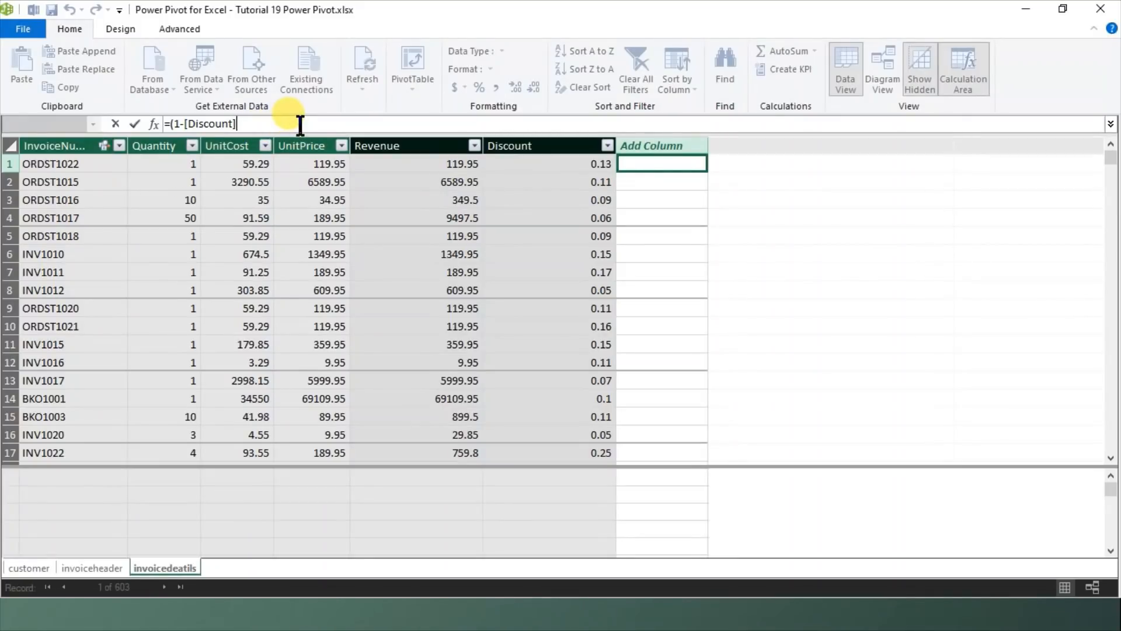
text())
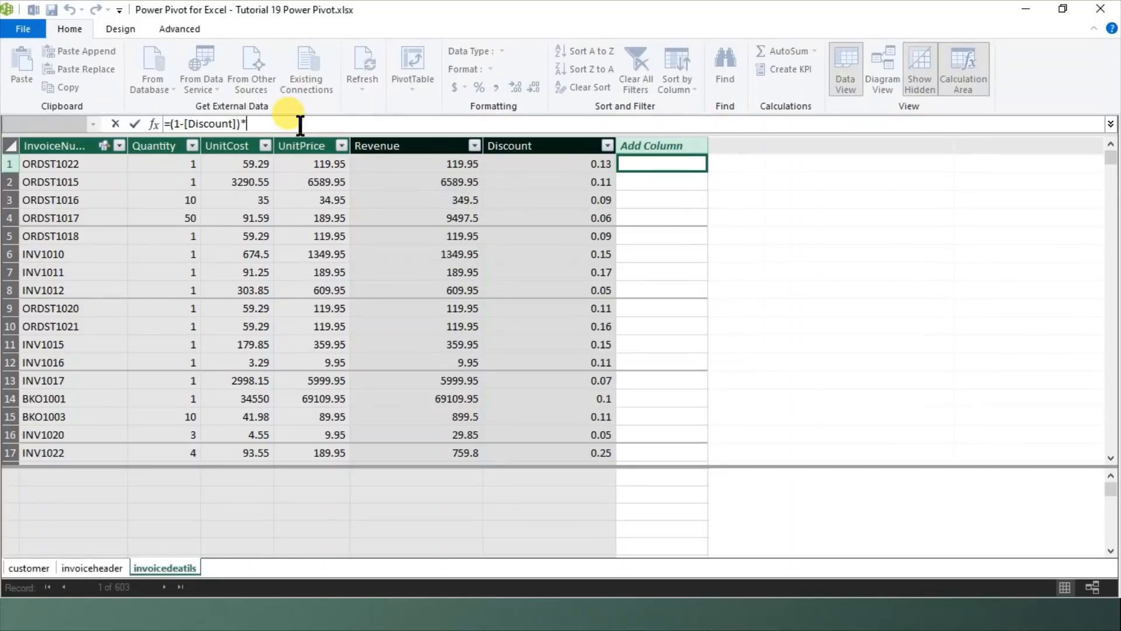
text(*reve)
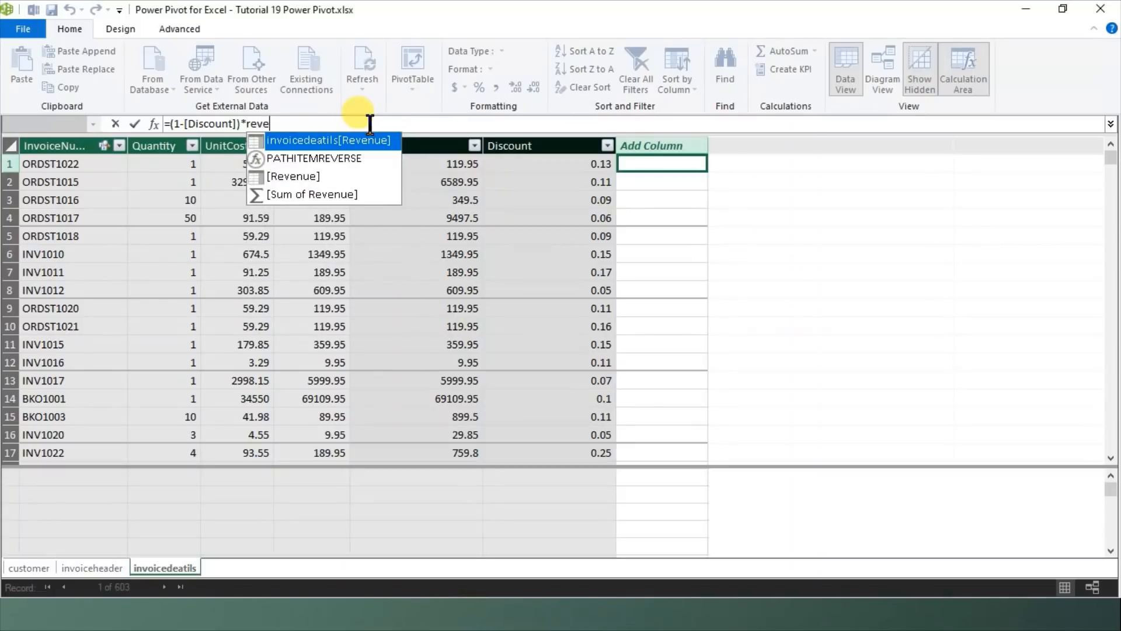
double_click(317, 170)
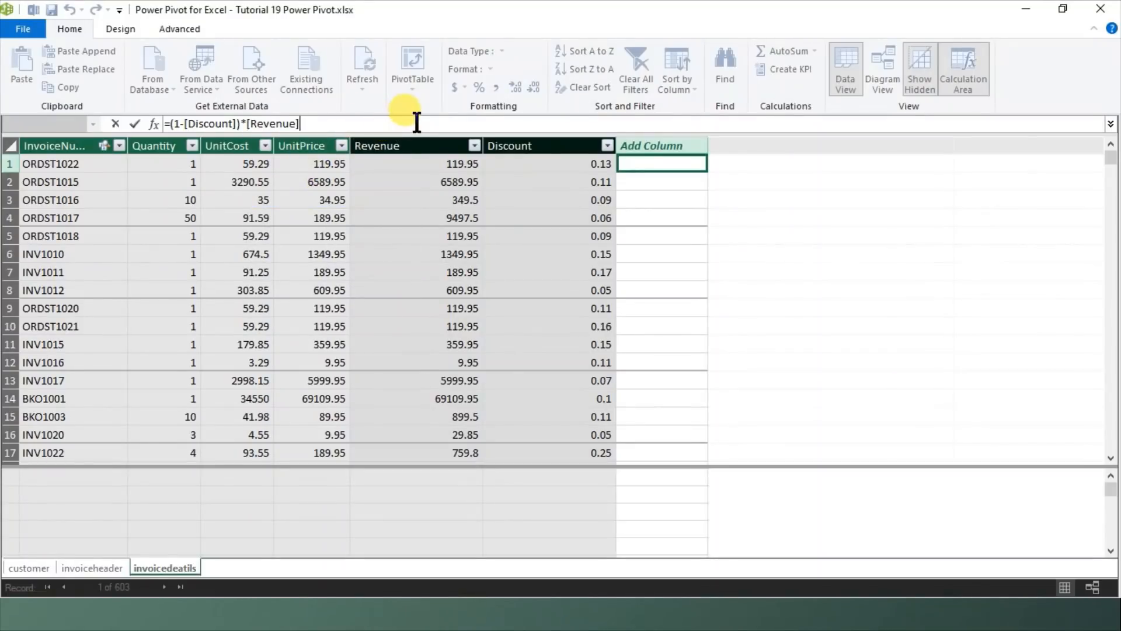
key(Return)
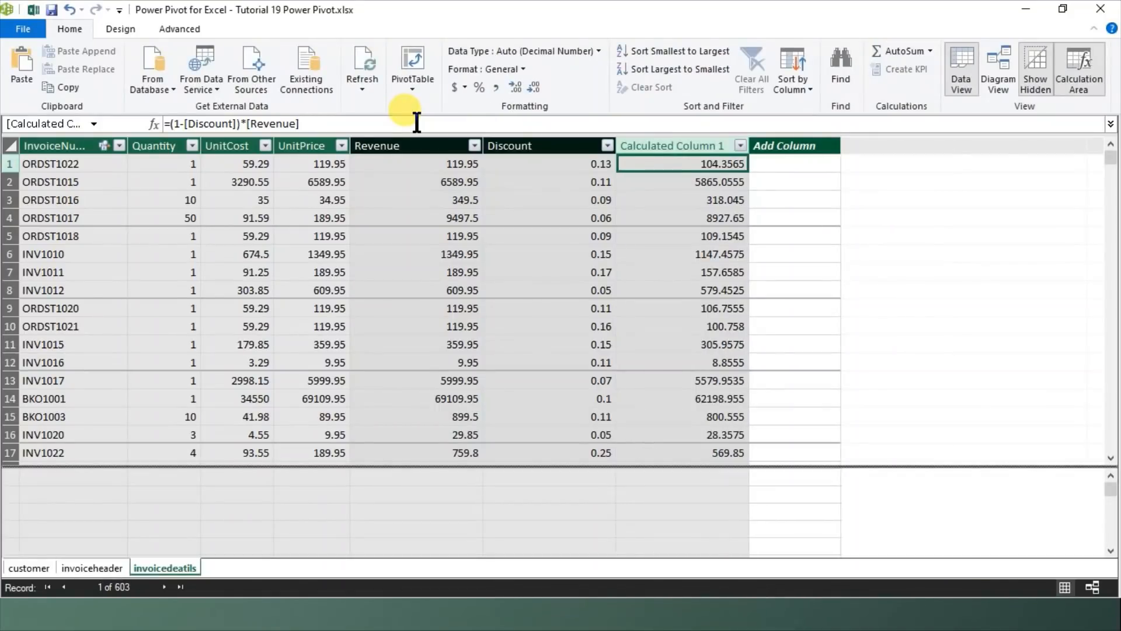
Rename the calculated column that holds the discounted revenue in invoicedeatils as FinalRevenue.
click(695, 145)
right_click(694, 146)
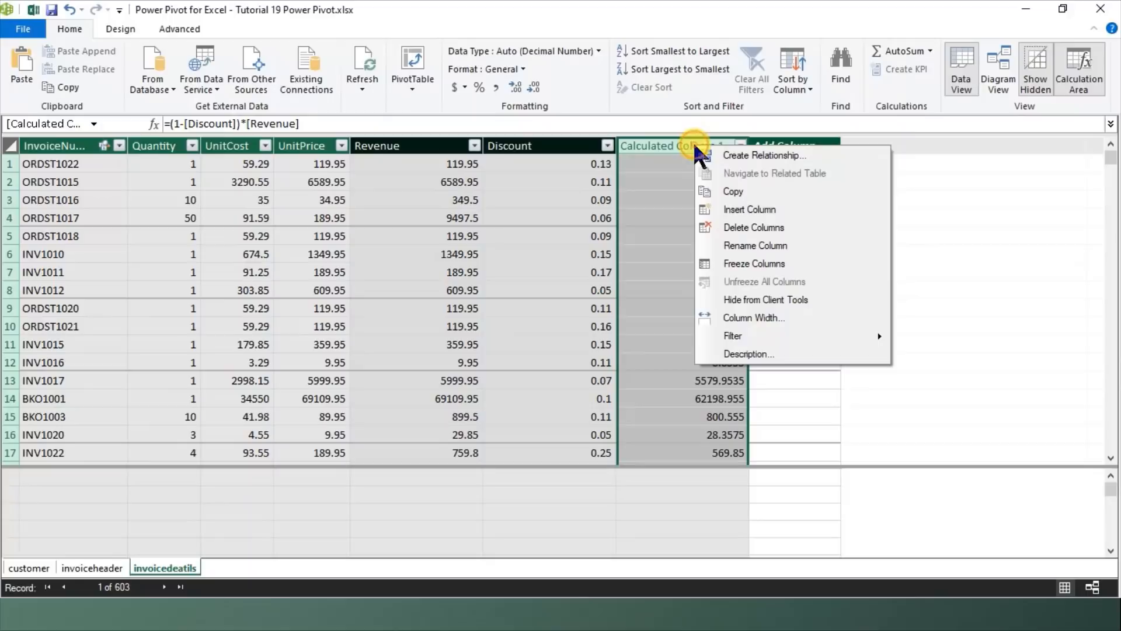
click(757, 247)
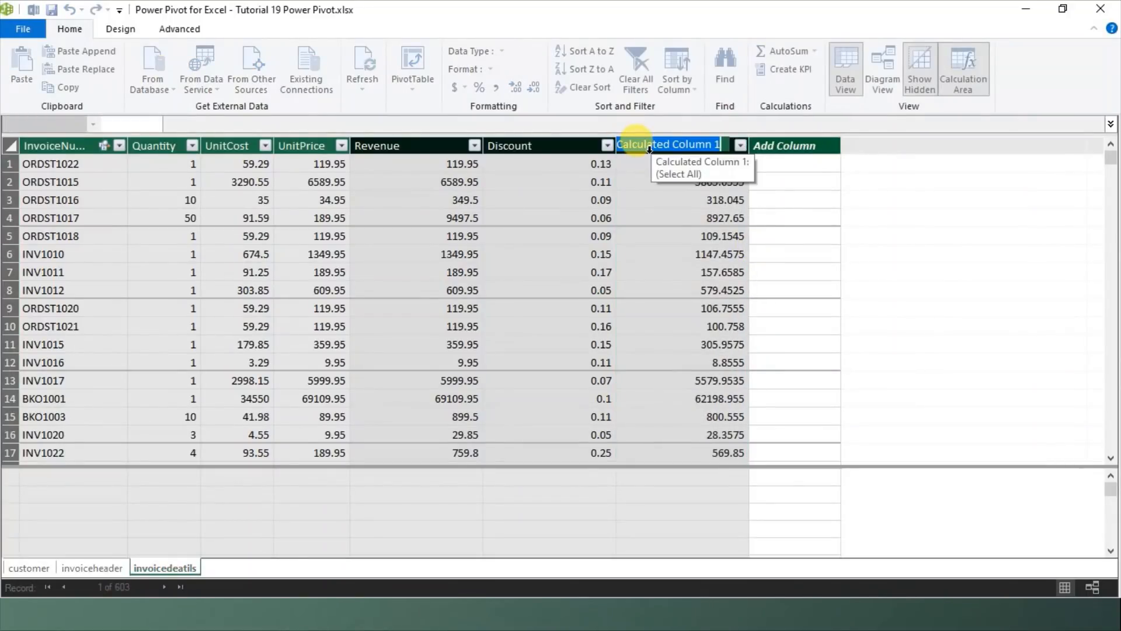
text(Fi)
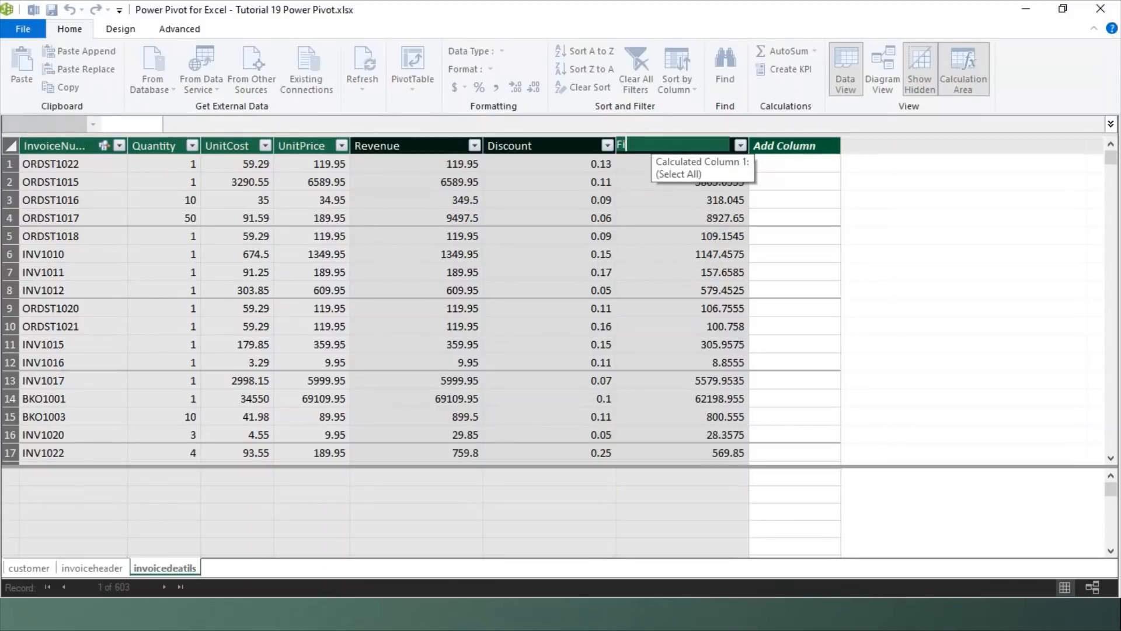
text(nal Revenue)
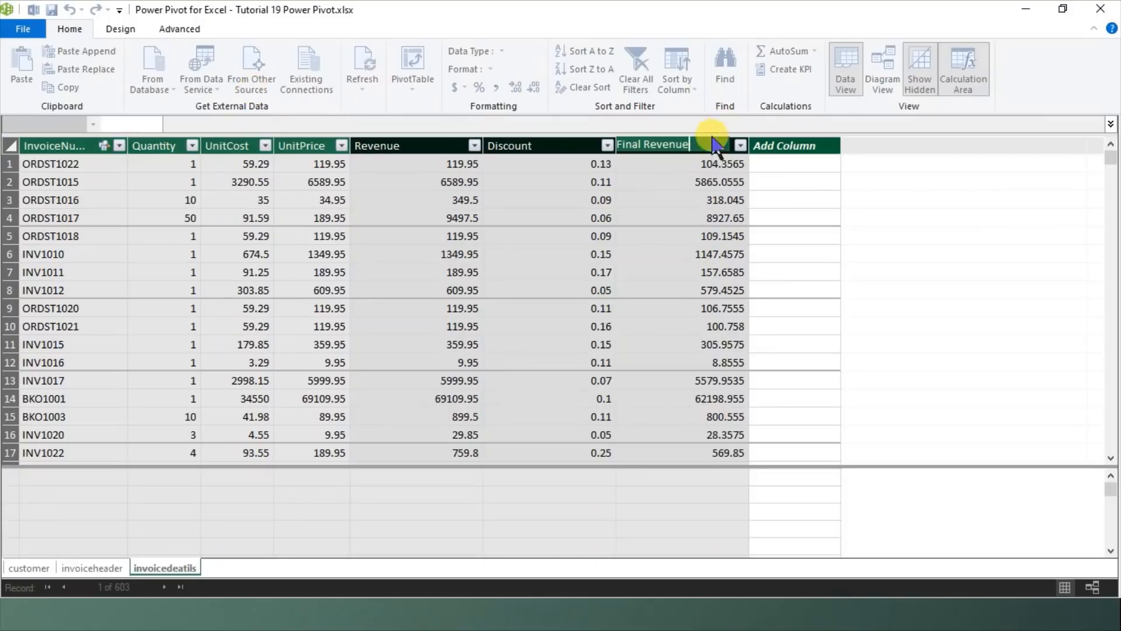
key(Left)
key(Left)
key(Left)
key(Left)
key(Left)
key(Left)
key(Left)
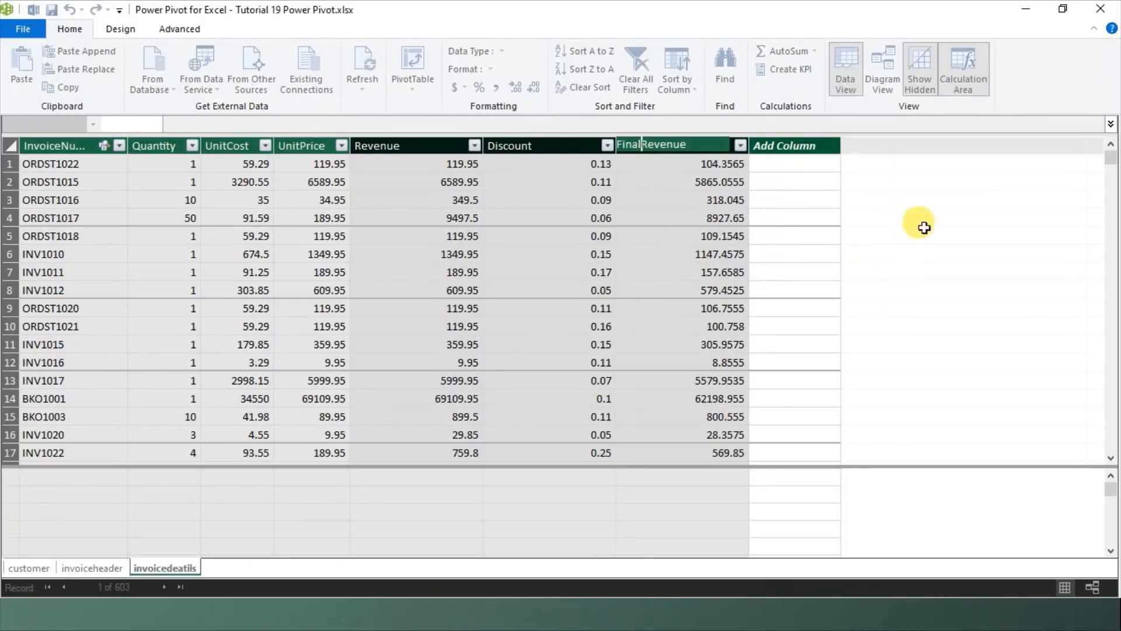
key(Return)
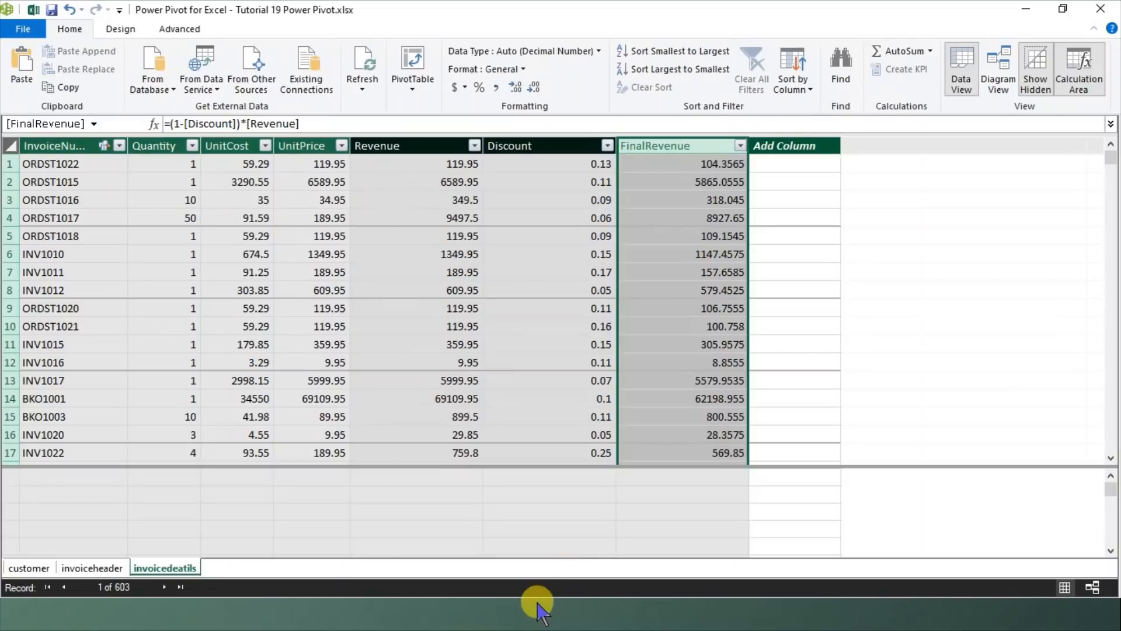
Close the Power Pivot data model window and return to the PivotTable on Sheet1.
click(1100, 8)
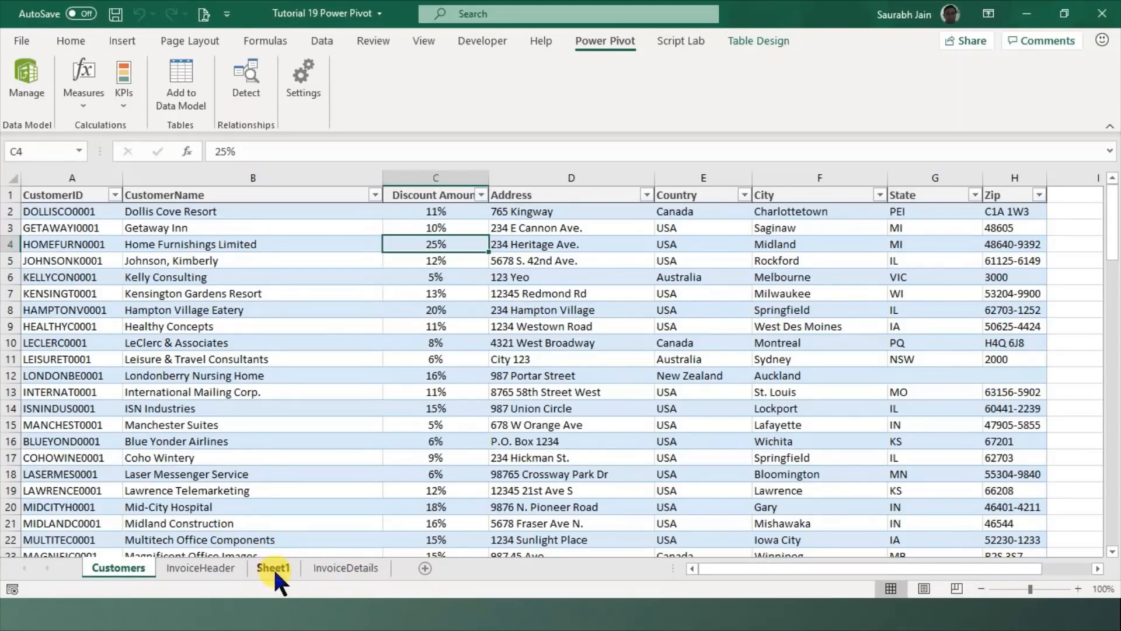
click(273, 567)
click(198, 303)
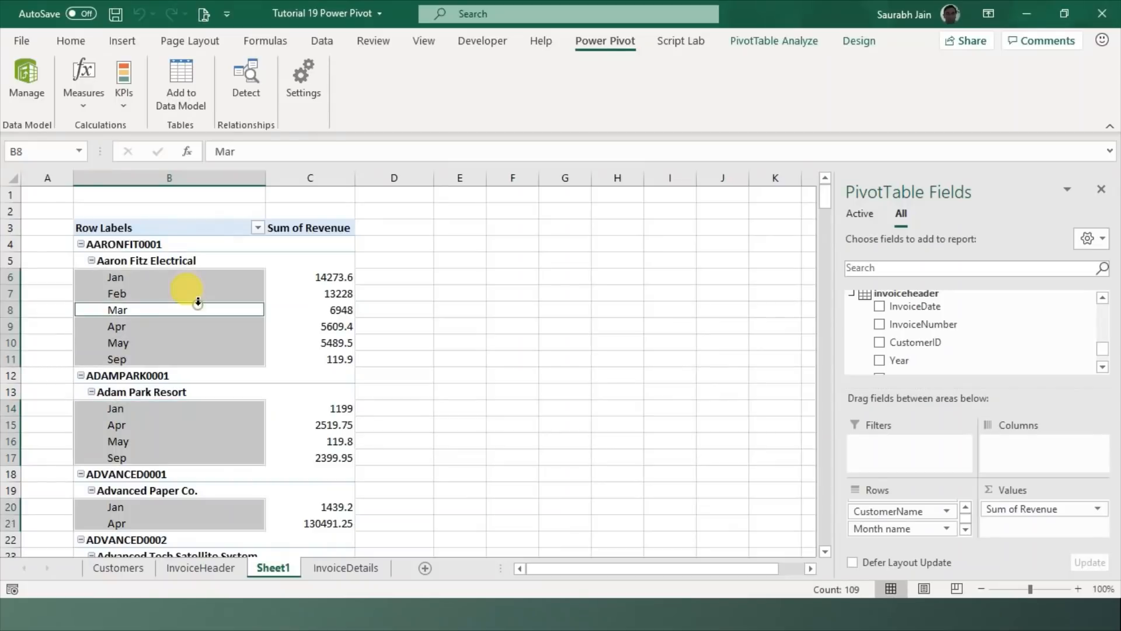
Add the FinalRevenue field from invoicedeatils to the PivotTable values beside Sum of Revenue, and leave the PivotTable.
click(1103, 367)
click(1103, 366)
click(1102, 367)
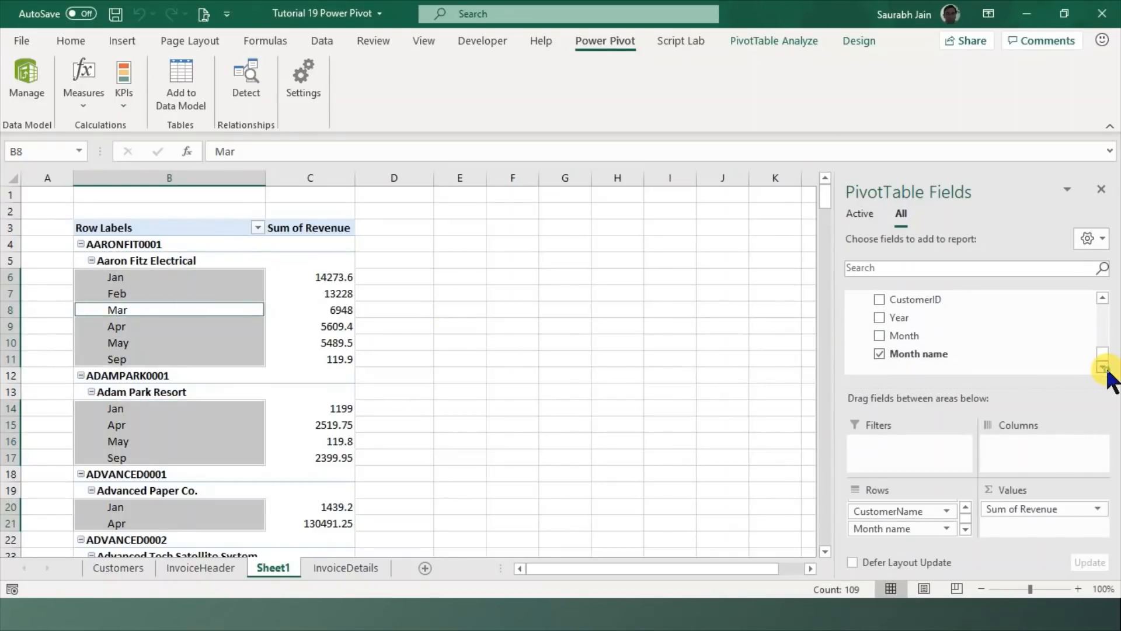
click(1102, 299)
click(1103, 298)
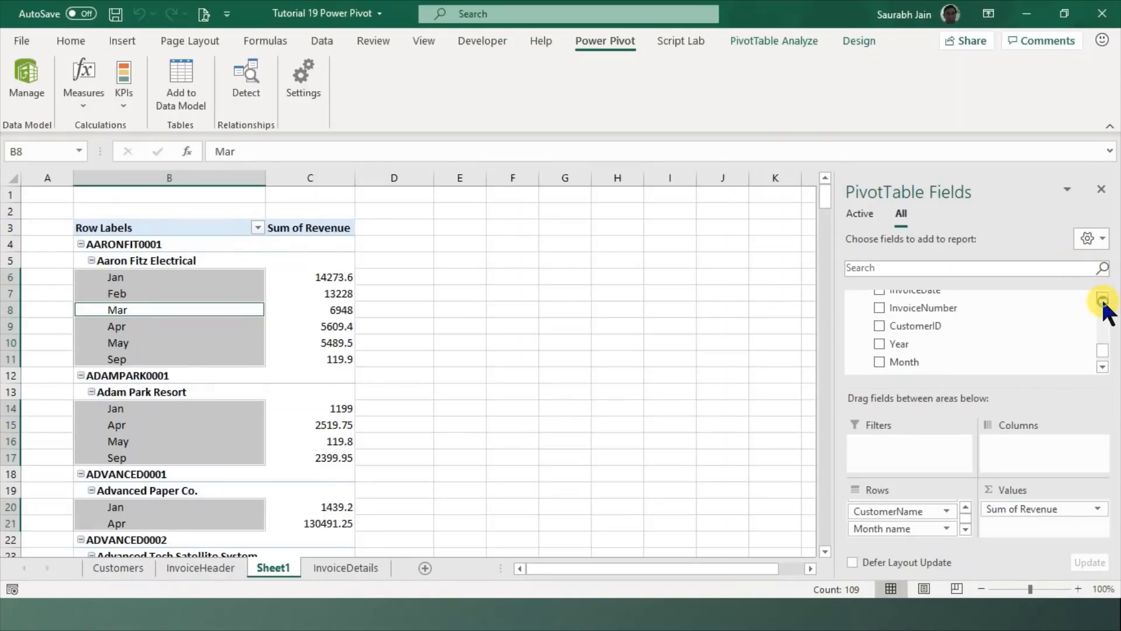
click(1102, 299)
click(1102, 298)
click(1102, 299)
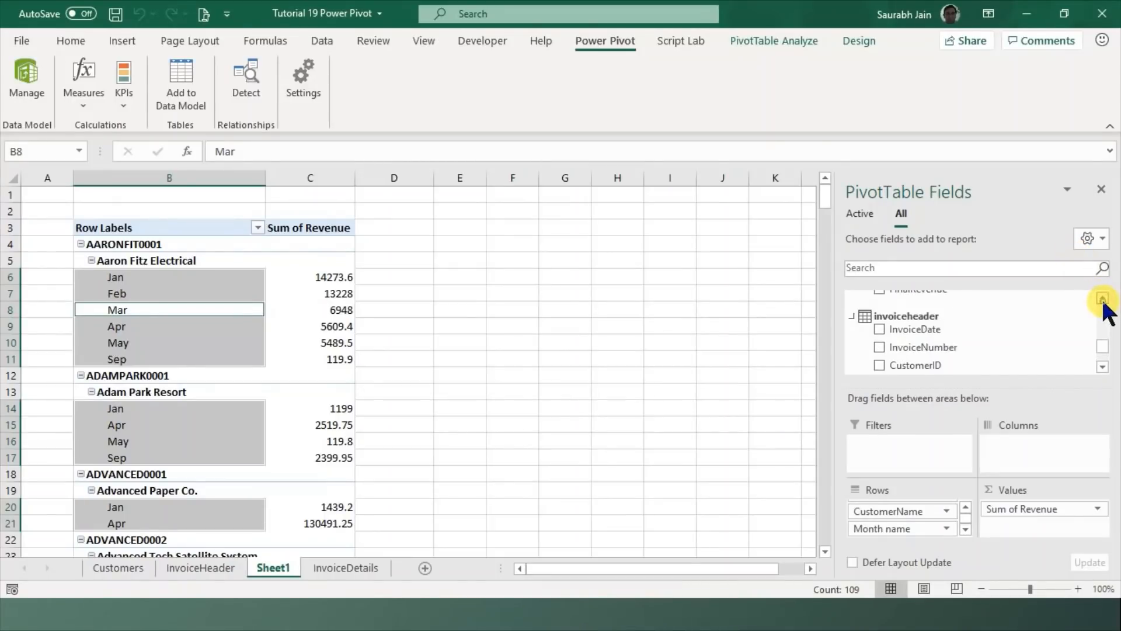
click(1102, 299)
click(1103, 299)
click(1103, 298)
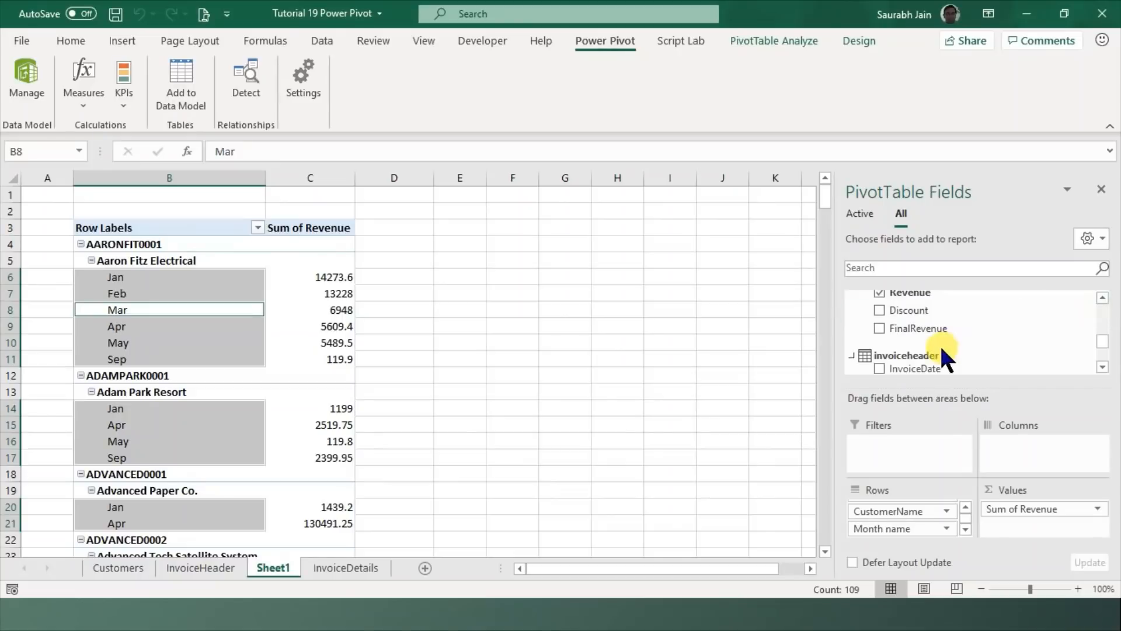
click(880, 328)
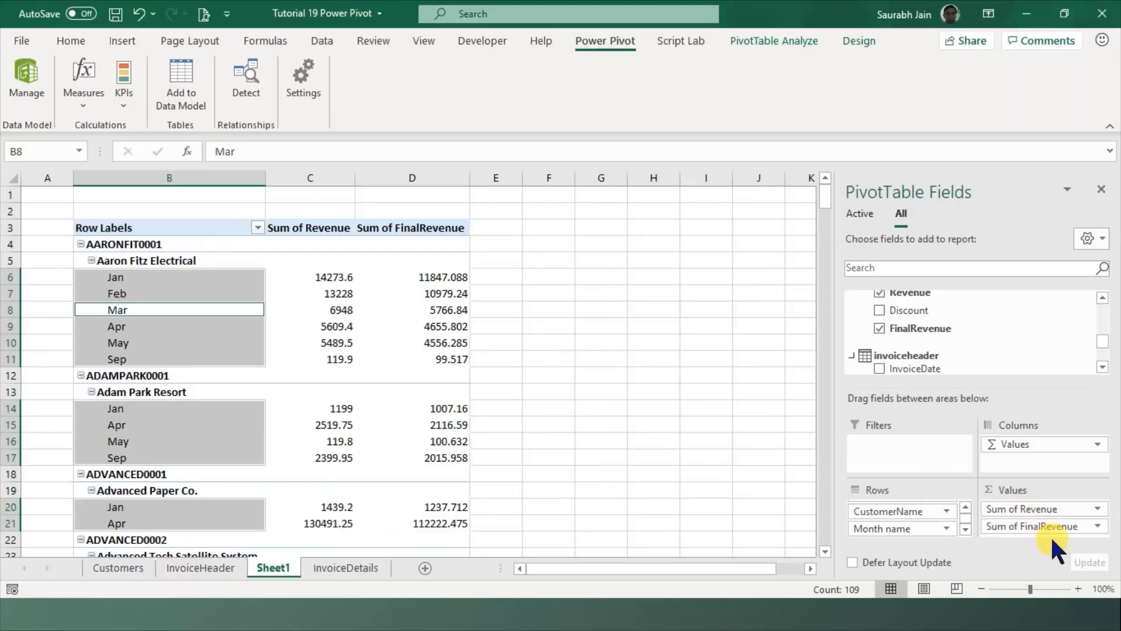
click(524, 291)
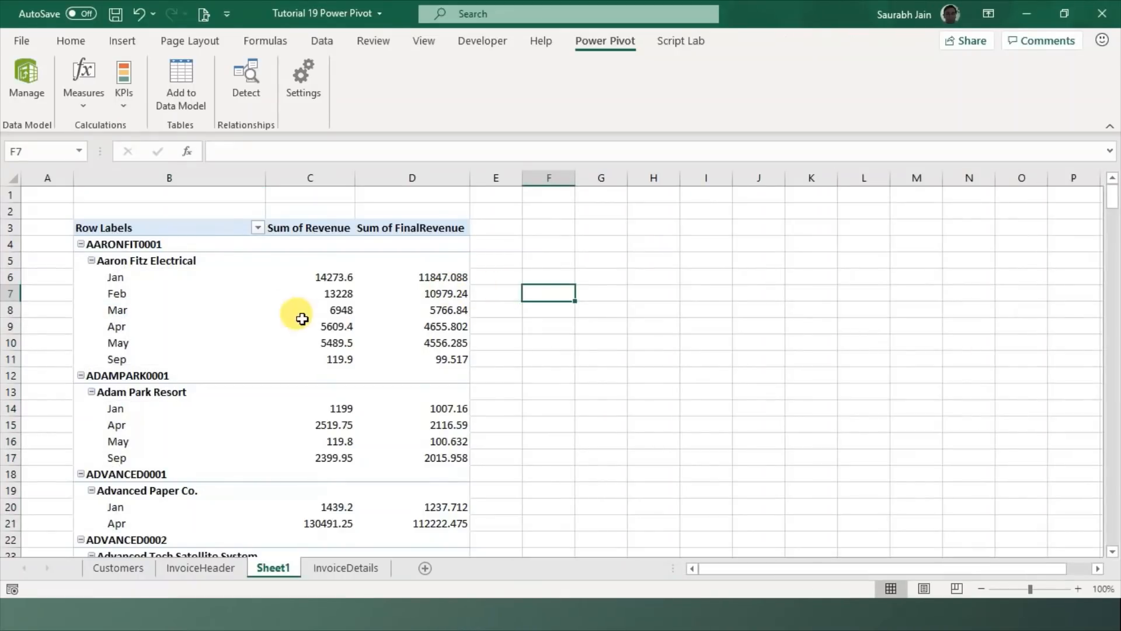
click(316, 283)
click(618, 279)
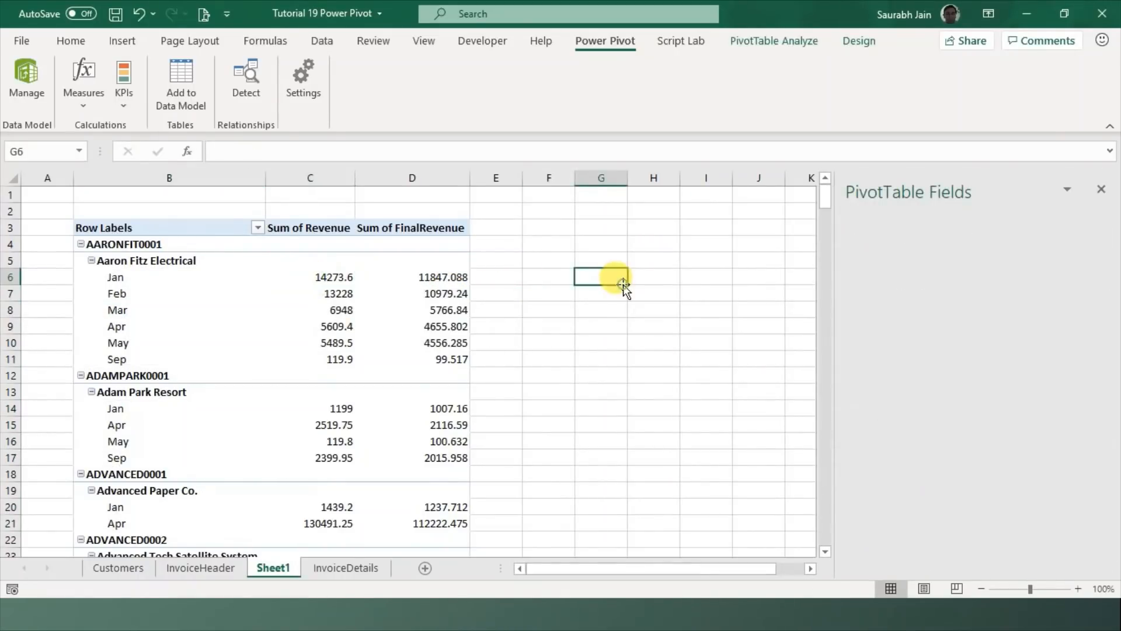